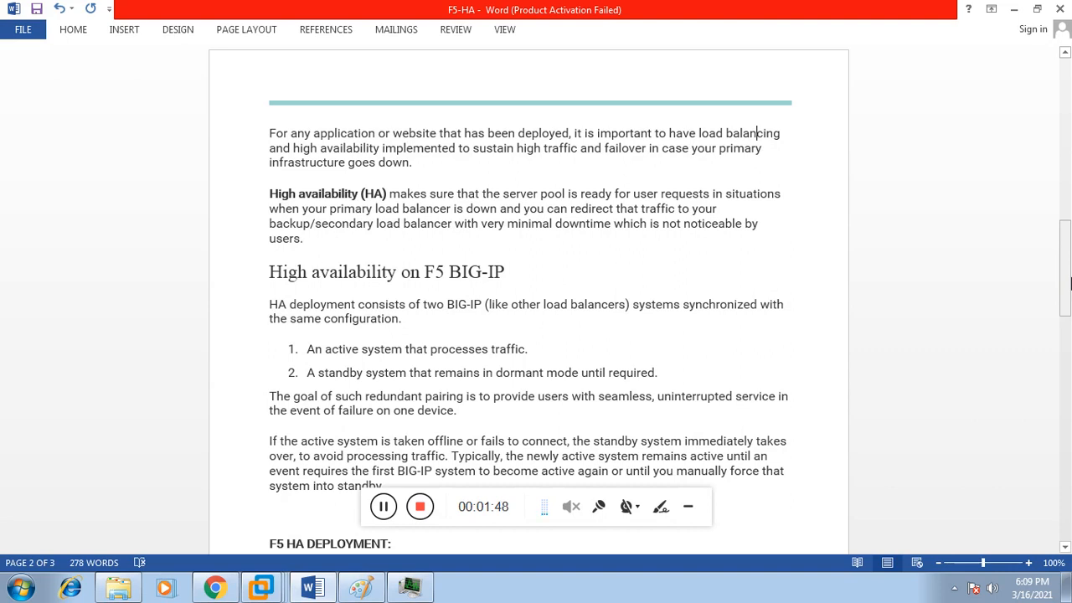
Step: Scroll down page 2 to the diagram of active and standby F5 devices sharing a floating IP
drag(1070, 283, 1069, 325)
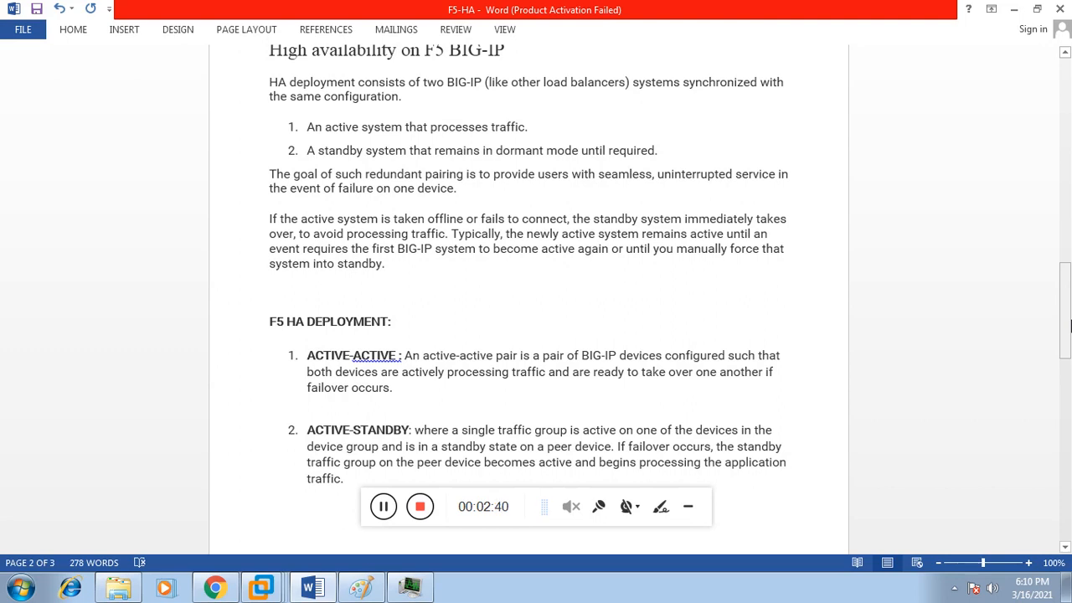
drag(1070, 326, 1069, 427)
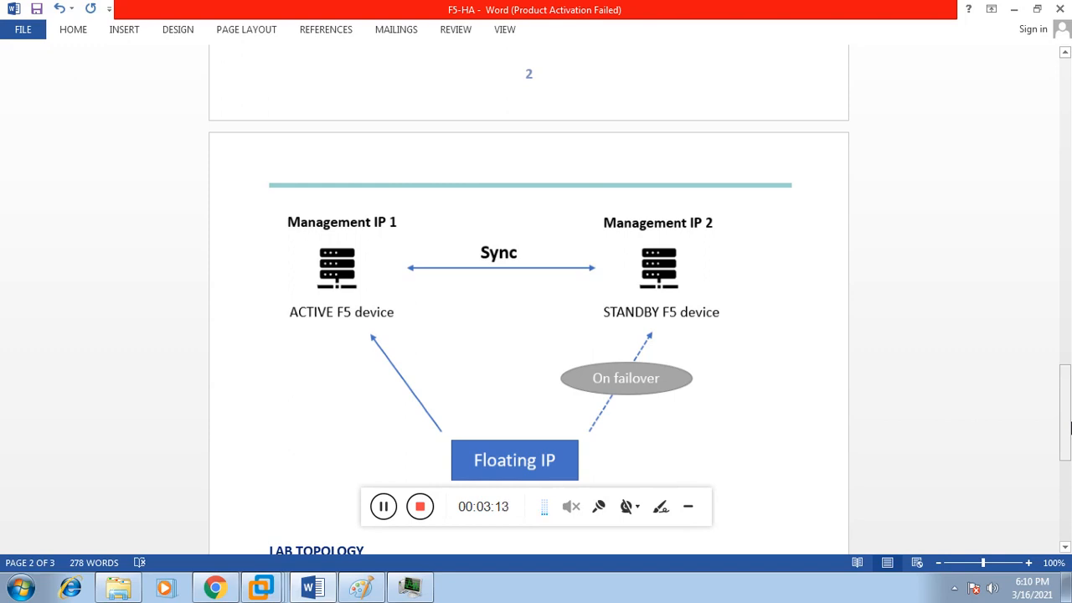
Step: Scroll to page 3's LAB TOPOLOGY diagram showing LB01, LB02 and floating IP 192.168.31.7
drag(1070, 427, 1069, 486)
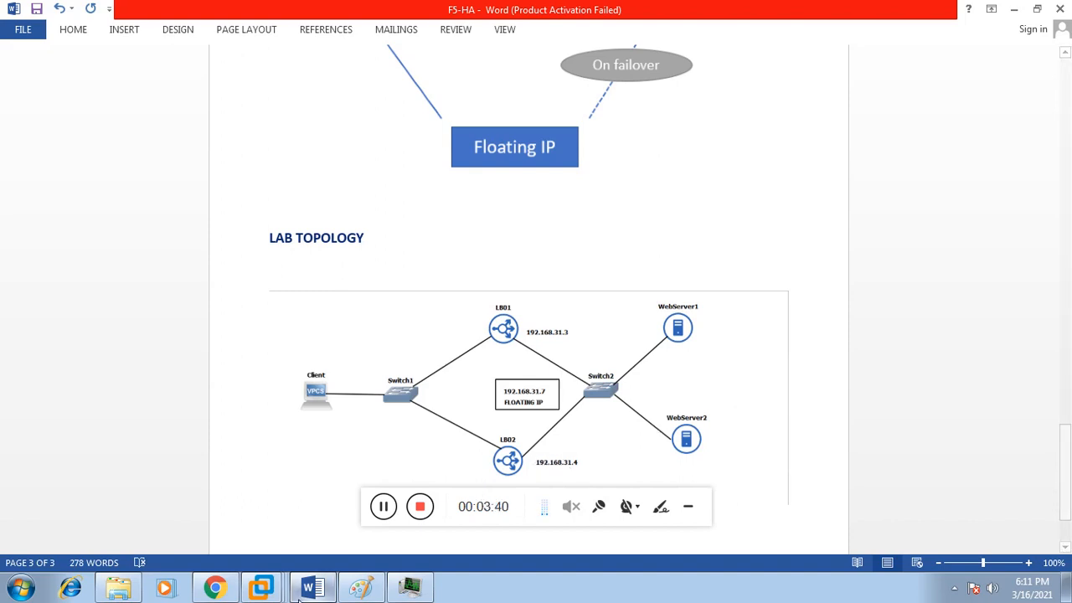
Step: Bring the BIGIP (3) virtual machine forward, then switch to Chrome's 192.168.111.10 login page
mouse_move(261, 588)
click(161, 519)
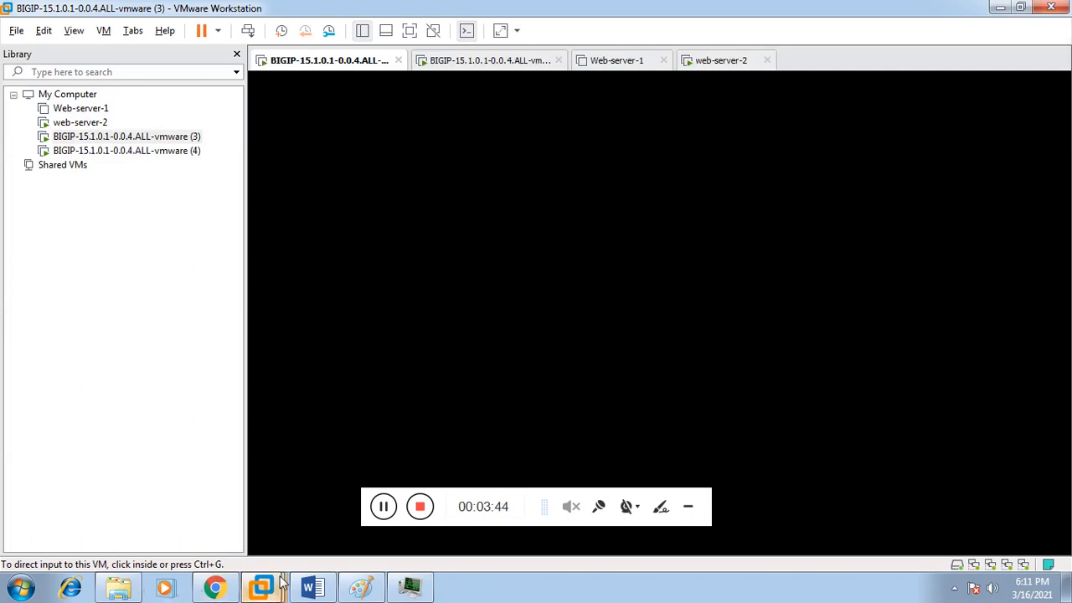
mouse_move(216, 587)
click(215, 507)
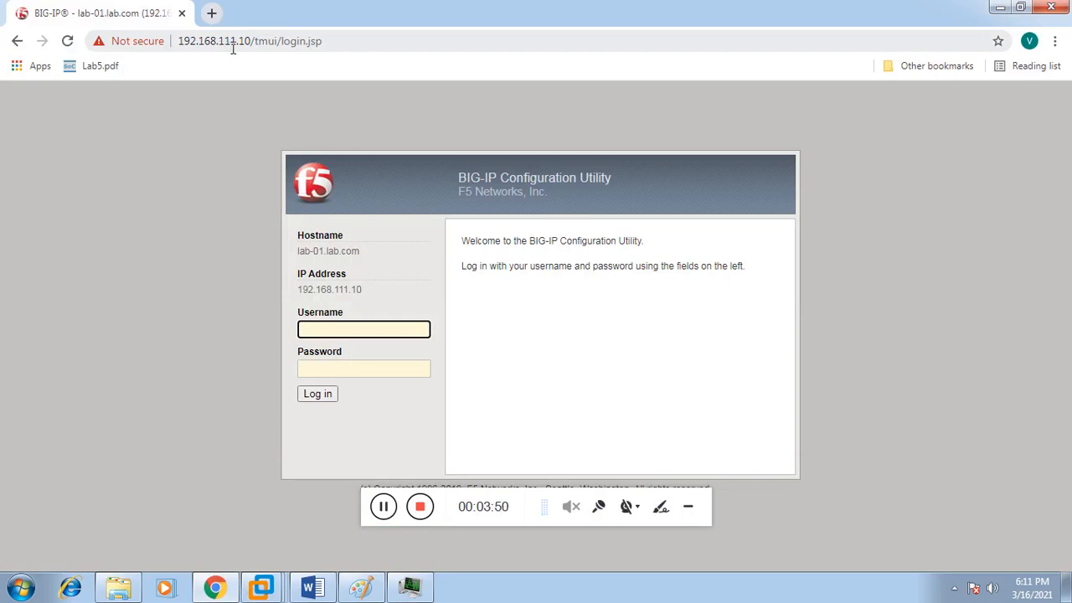
click(212, 13)
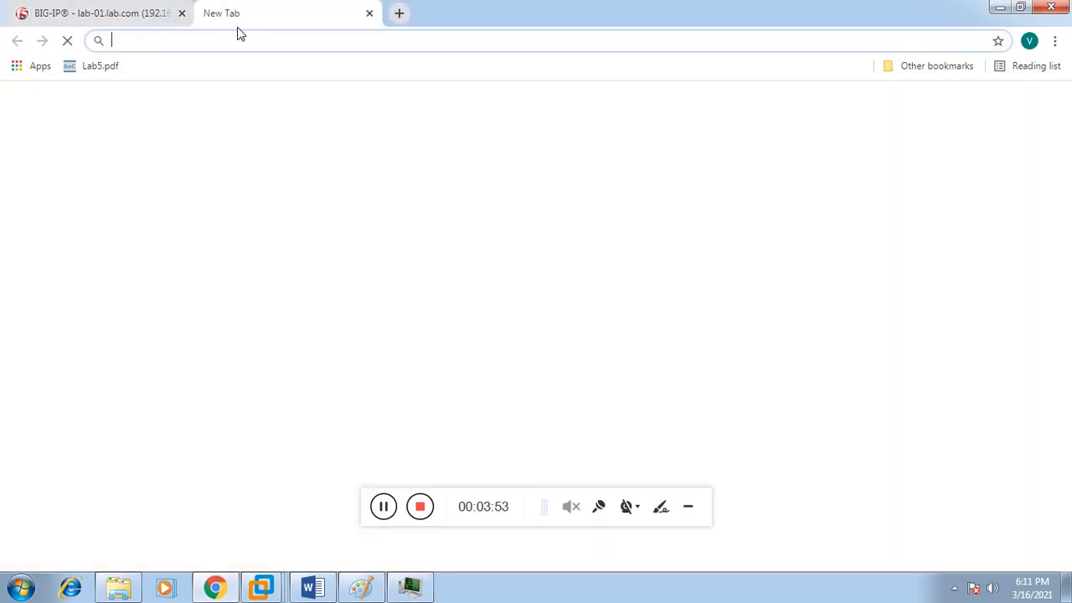
text(https:)
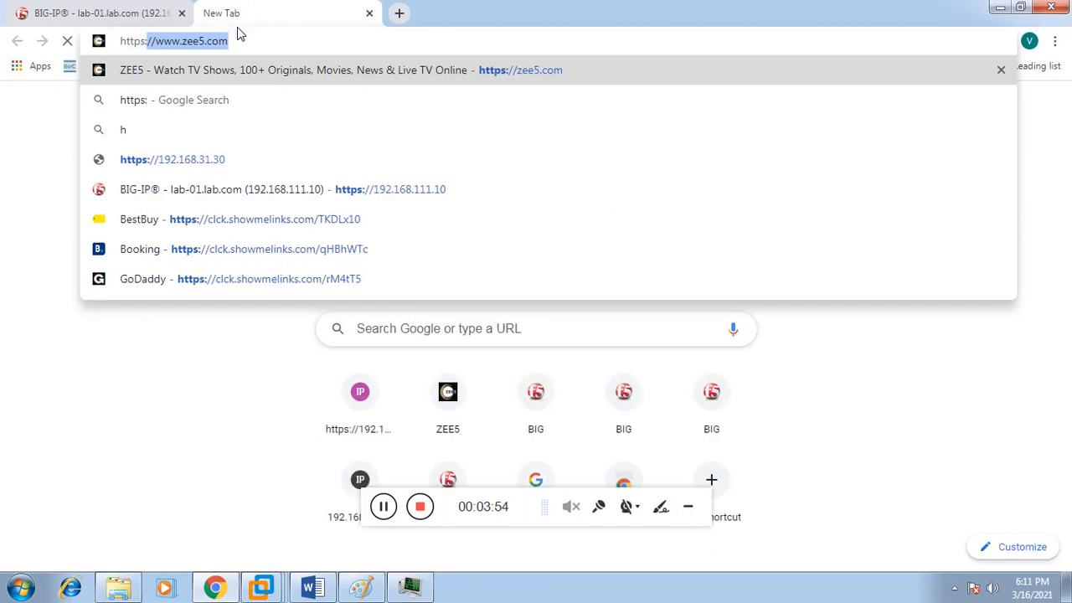
text(//192.1)
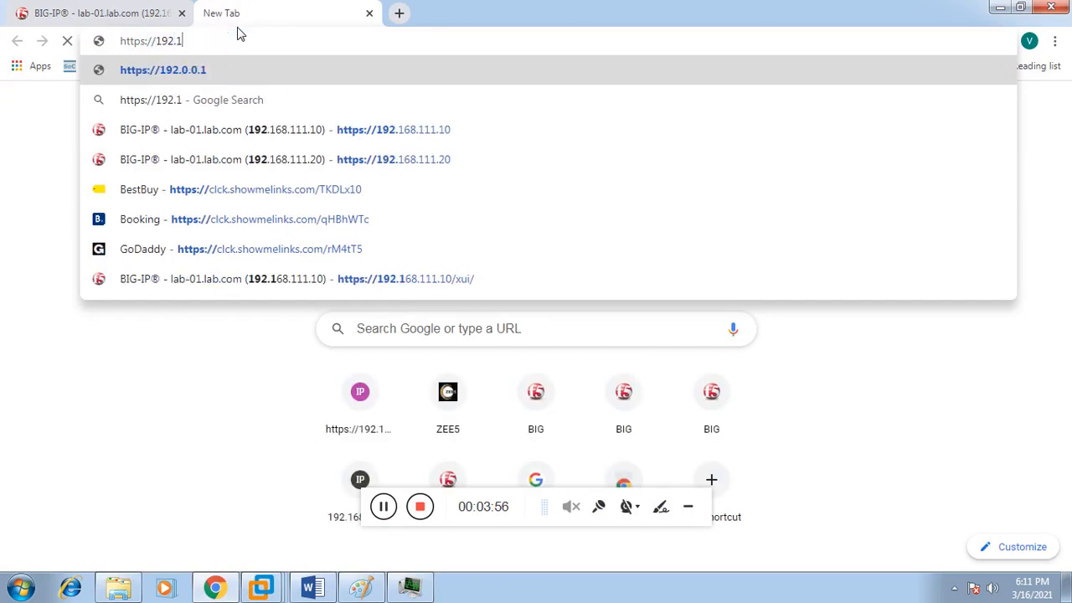
text(68.11)
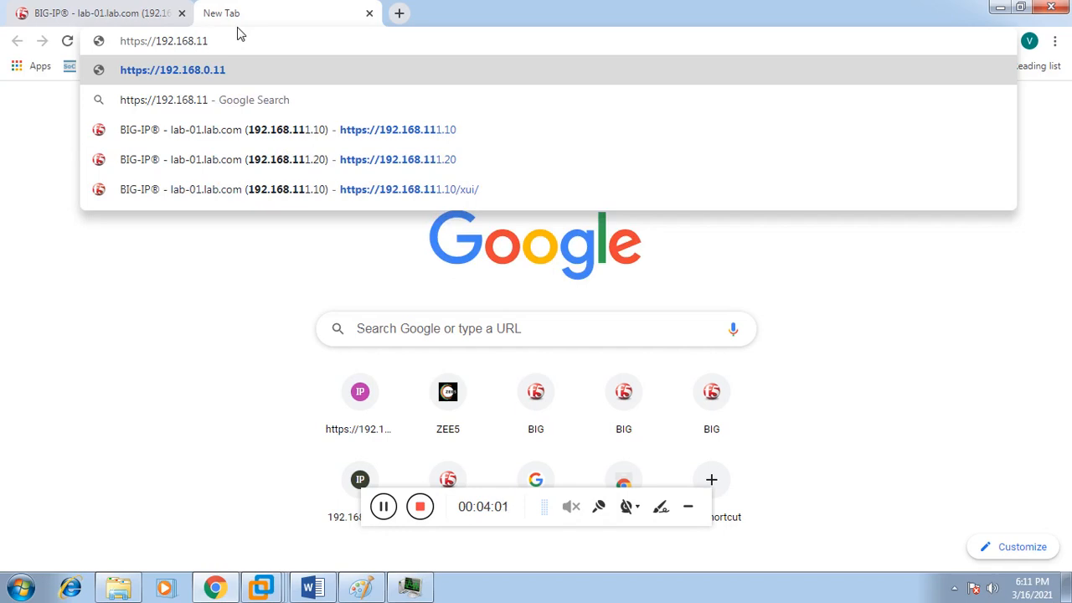
text(1.20)
key(Return)
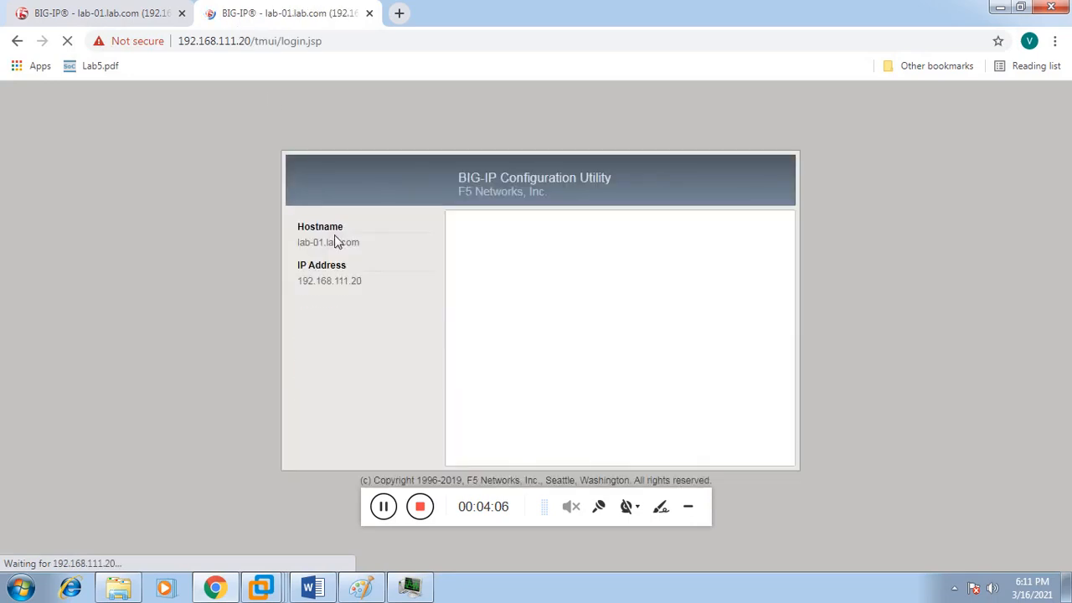
text(admin)
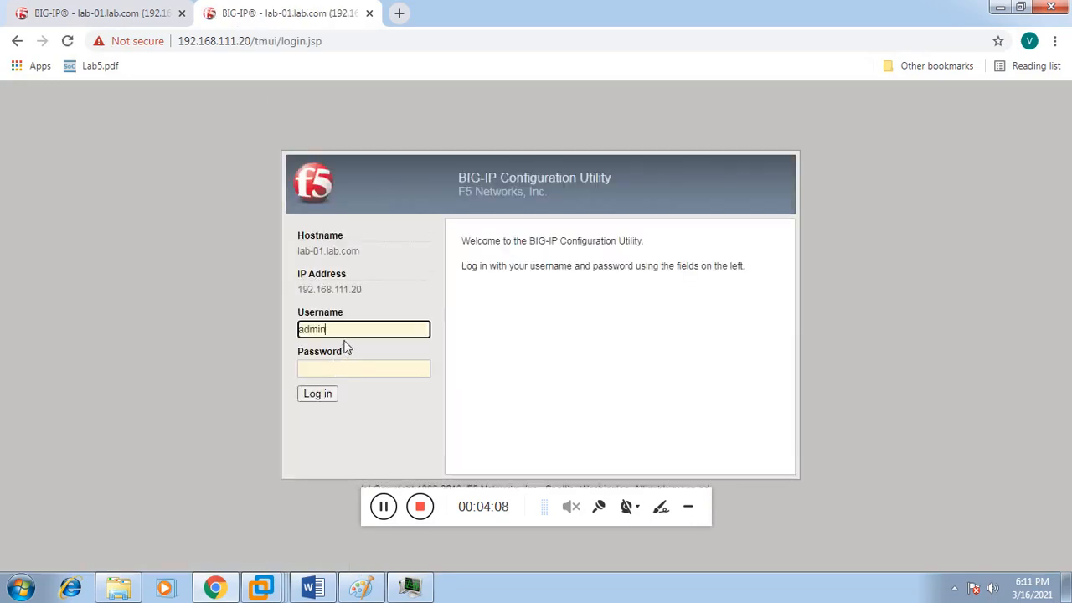
key(Tab)
text(••••••••••)
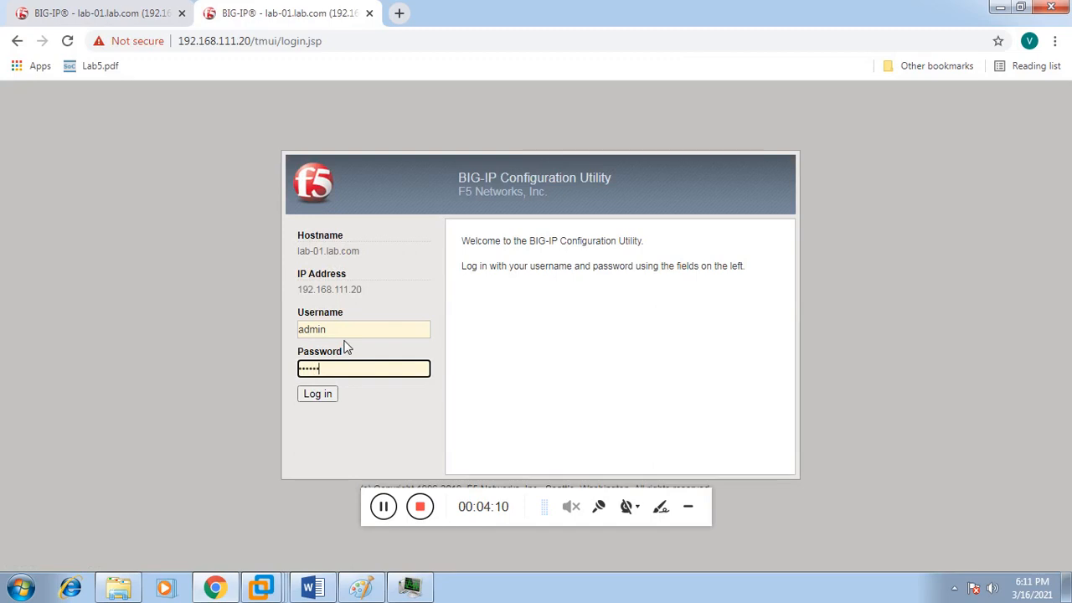
click(319, 395)
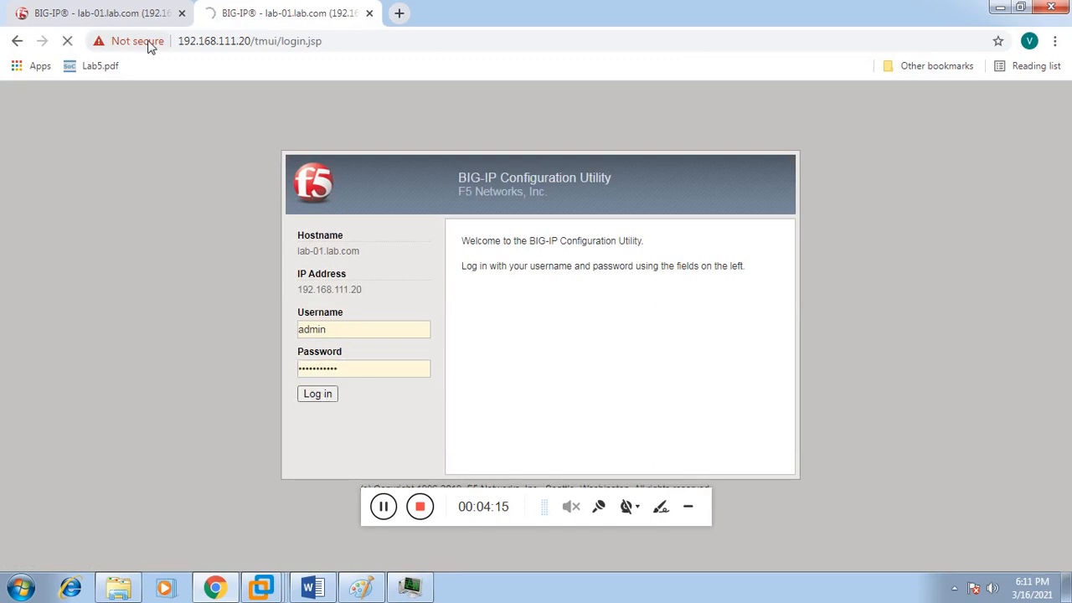
Step: Sign in as admin on the 192.168.111.10 BIG-IP, correcting the mistyped username and password
click(130, 23)
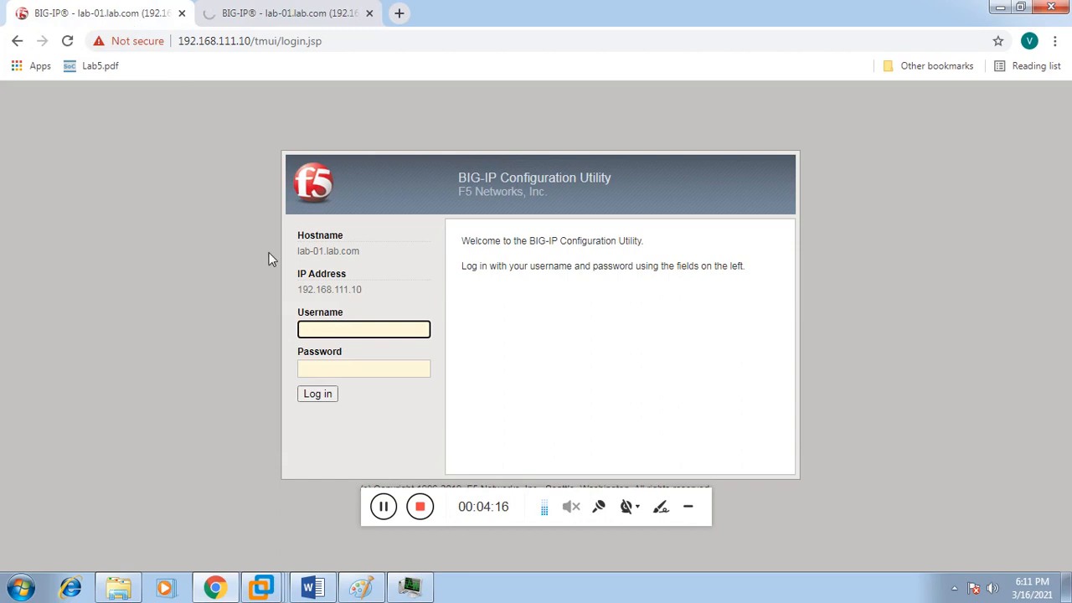
click(224, 17)
click(146, 11)
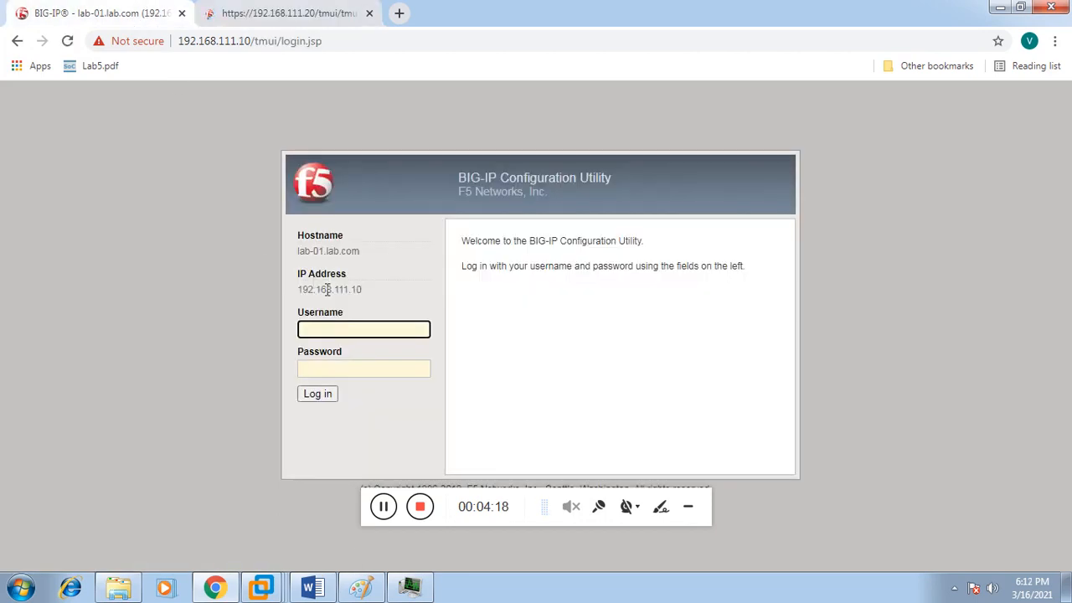
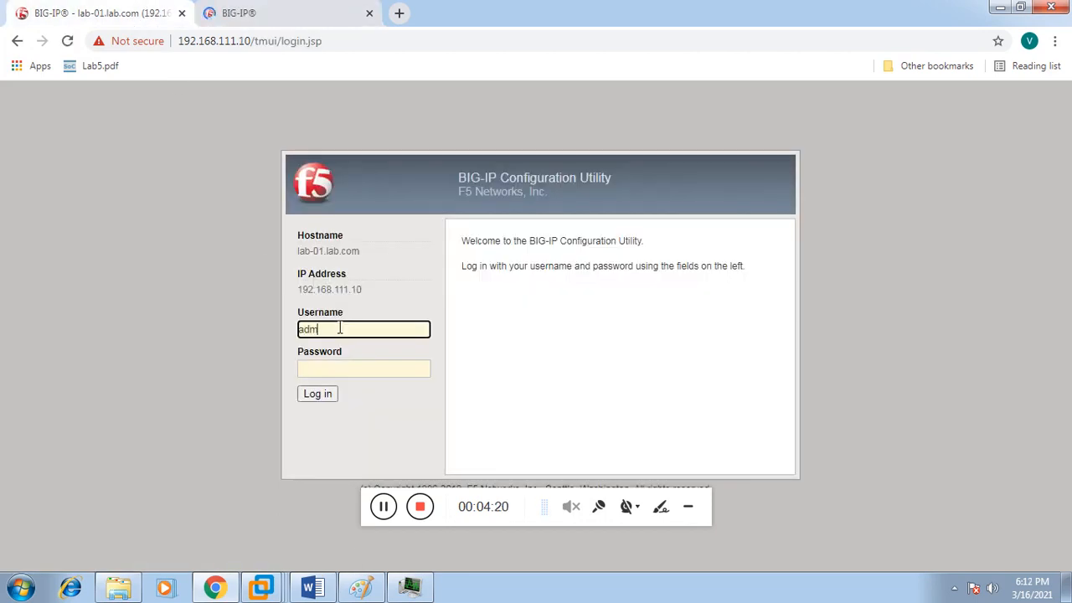
key(Tab)
key(shift+Tab)
key(BackSpace)
key(Tab)
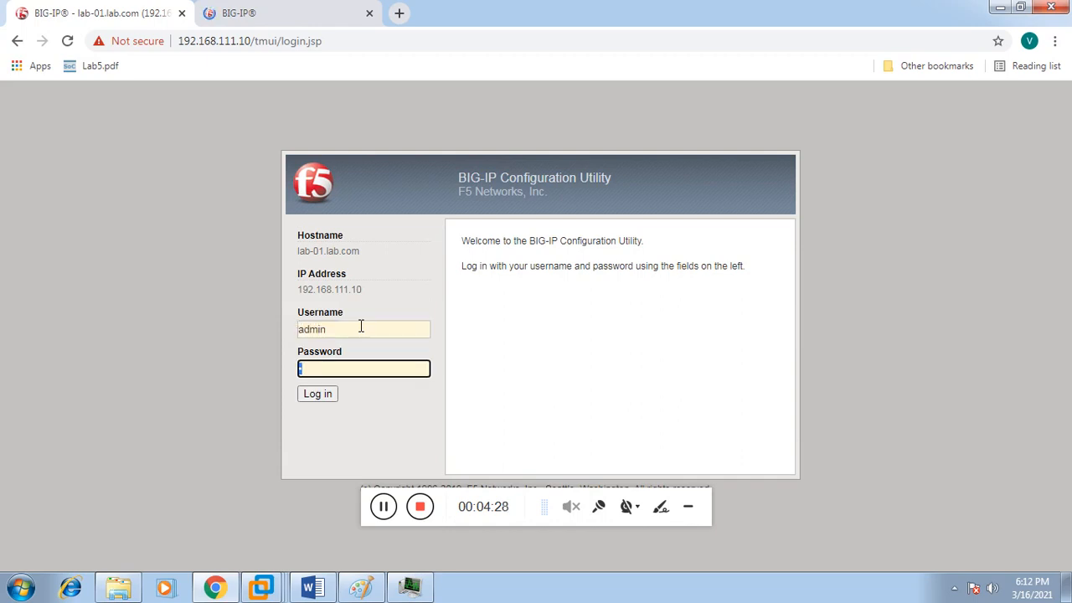
key(BackSpace)
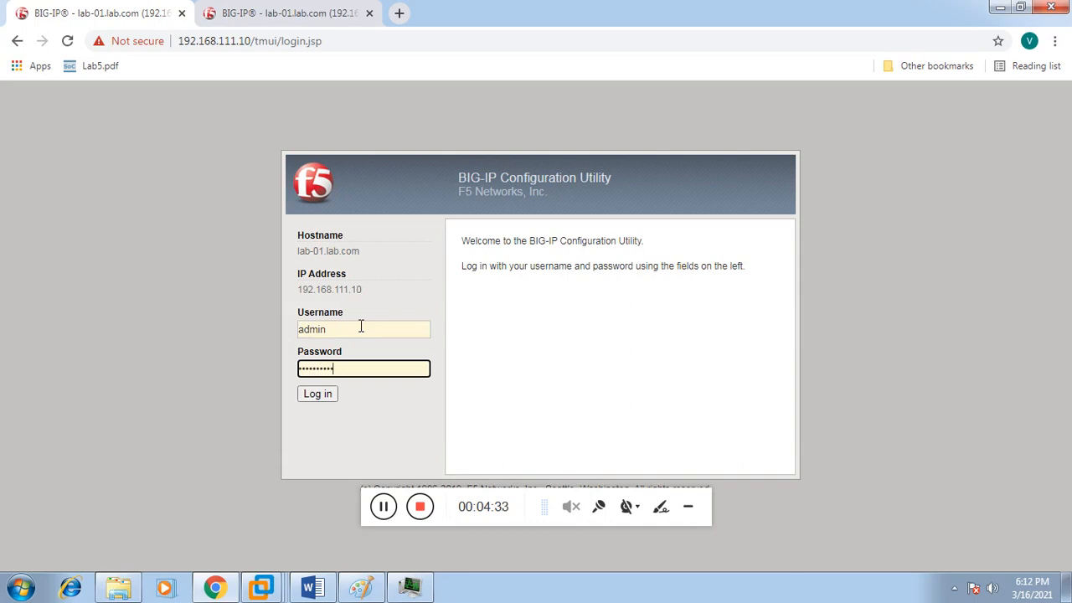
click(321, 395)
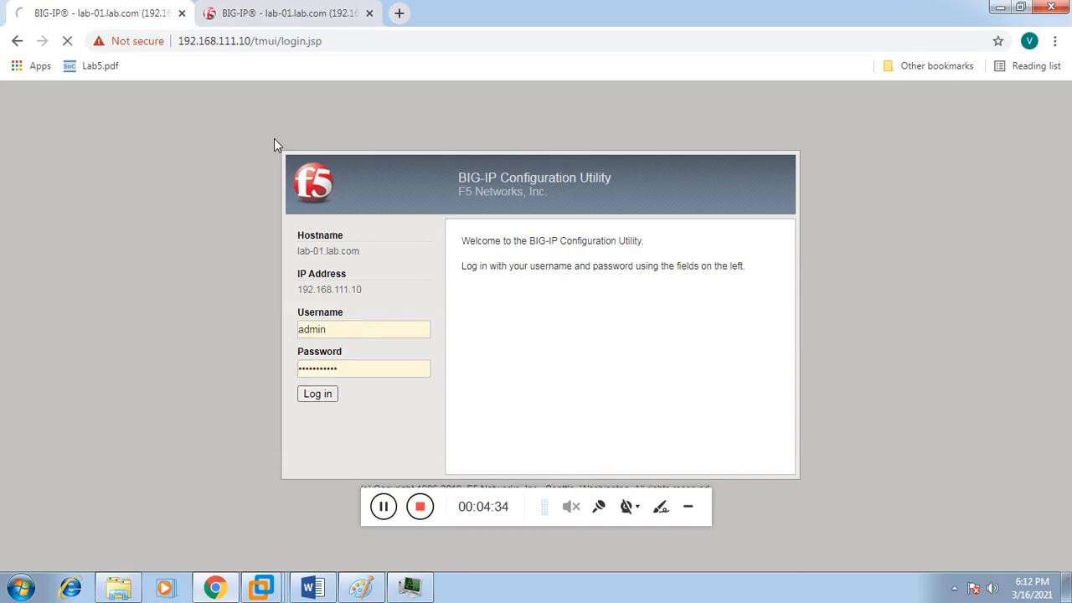
click(270, 15)
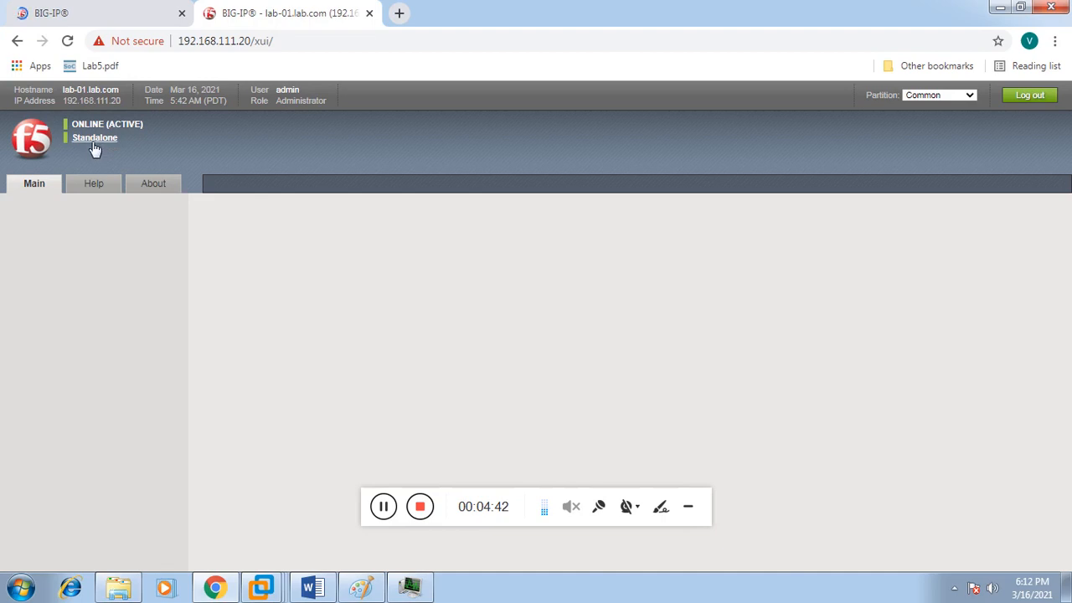
Step: Compare both BIG-IPs' Standalone status and return to the 192.168.111.10 Welcome page
click(109, 21)
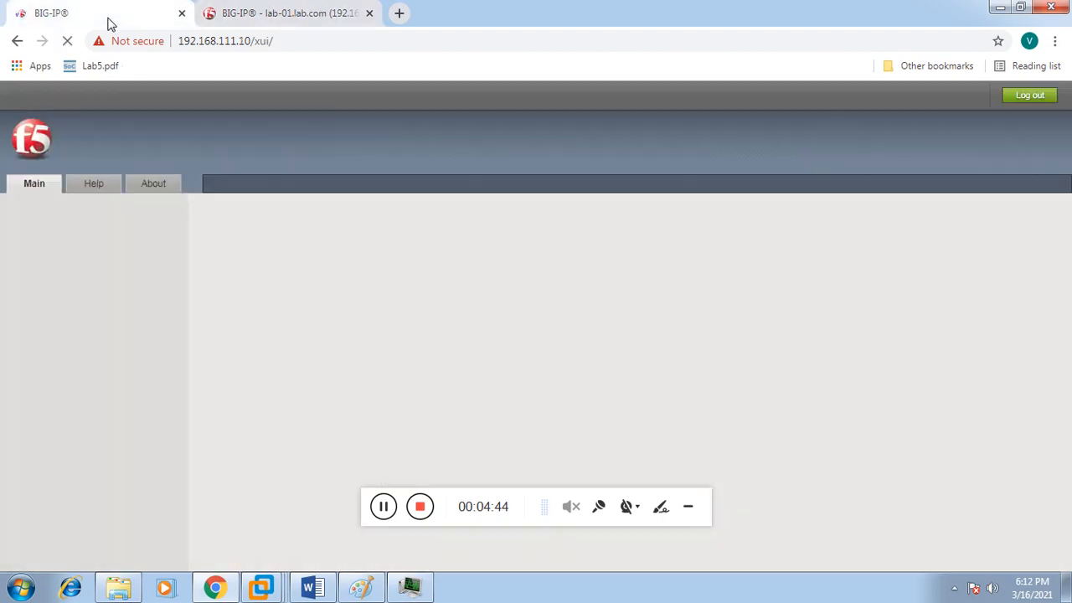
click(260, 14)
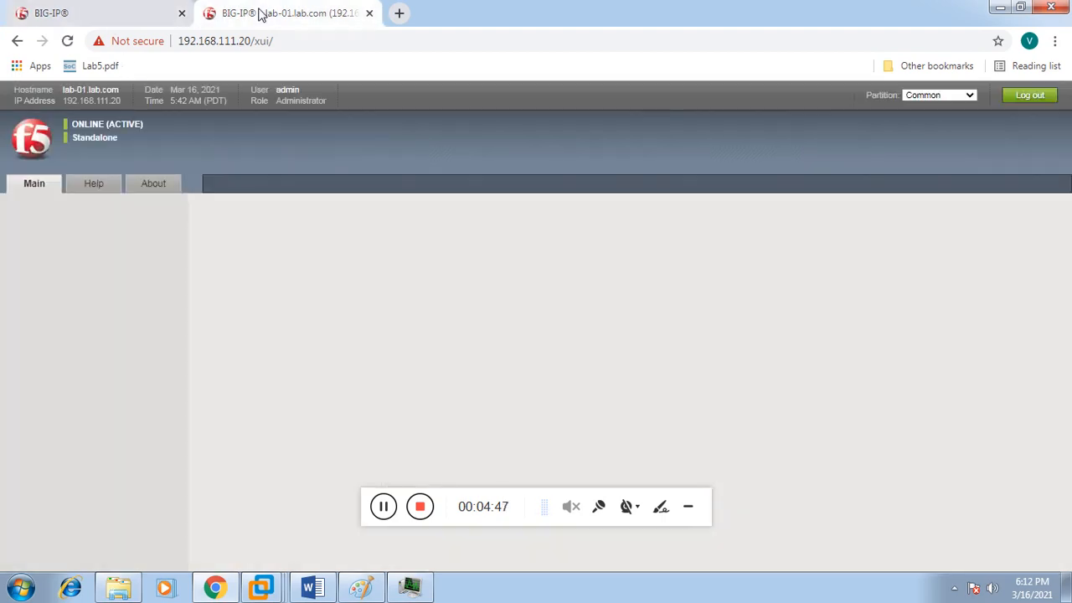
click(71, 21)
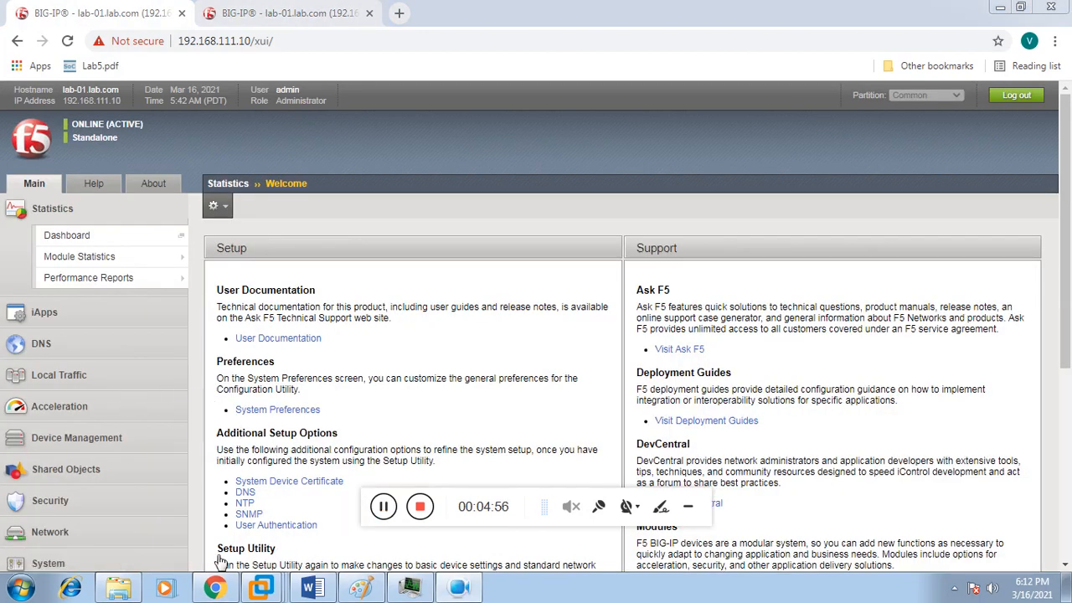
click(139, 534)
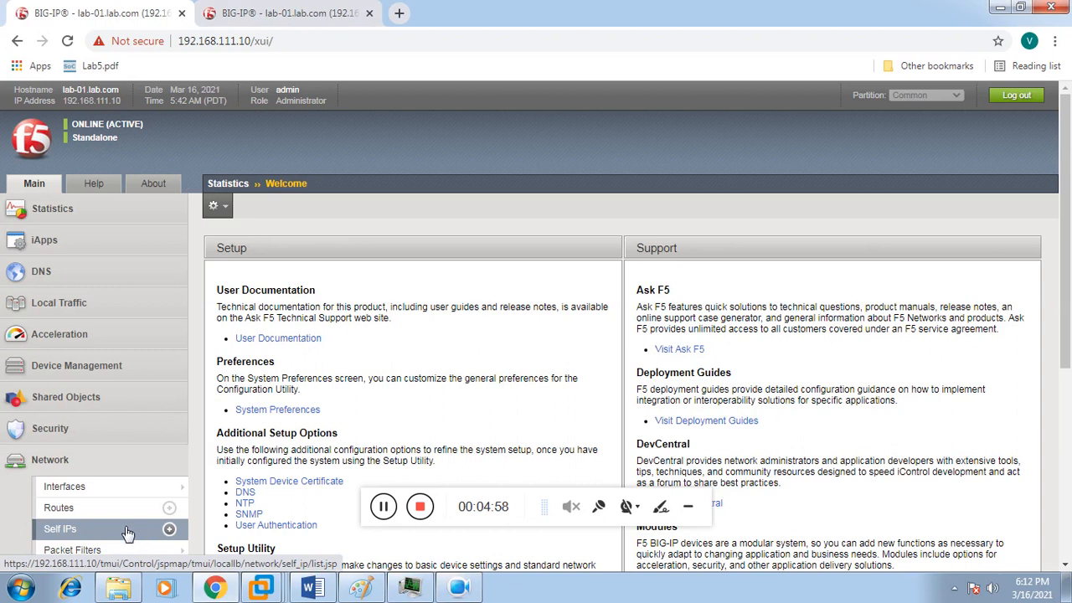
Step: Show the first BIG-IP's Self IP list with LB_EXTERNAL 192.168.27.2 and LB_INTERNAL 192.168.31.2
click(116, 531)
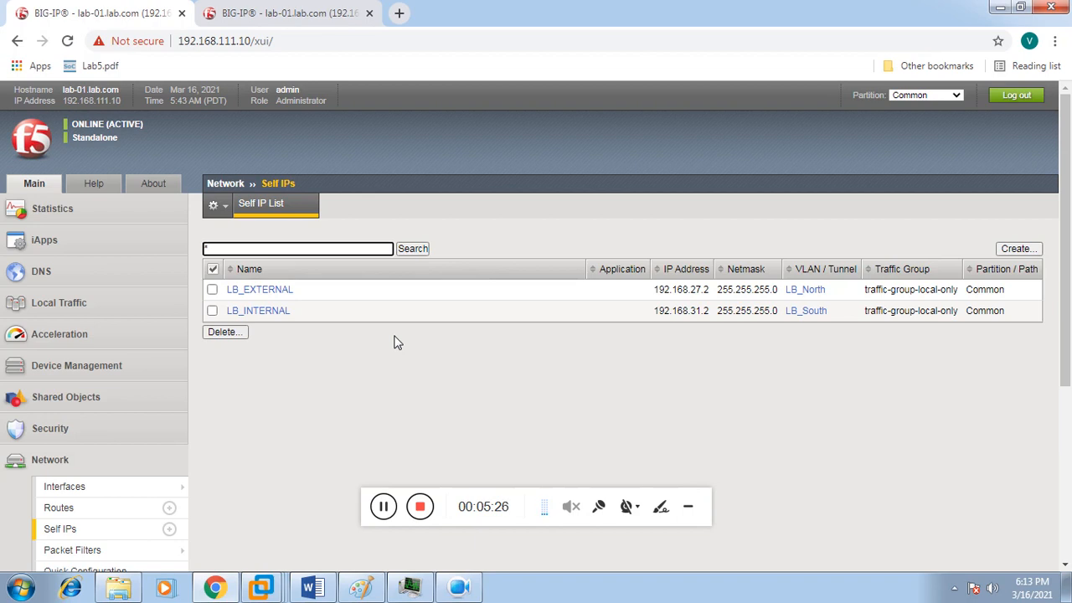
scroll(1068, 353, down, 1)
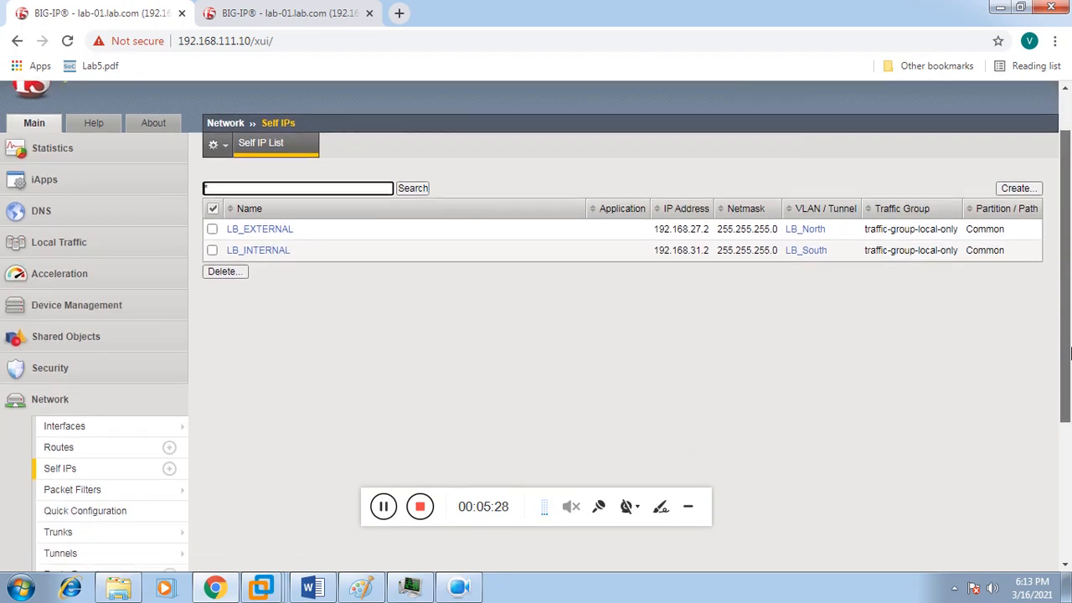
mouse_move(184, 525)
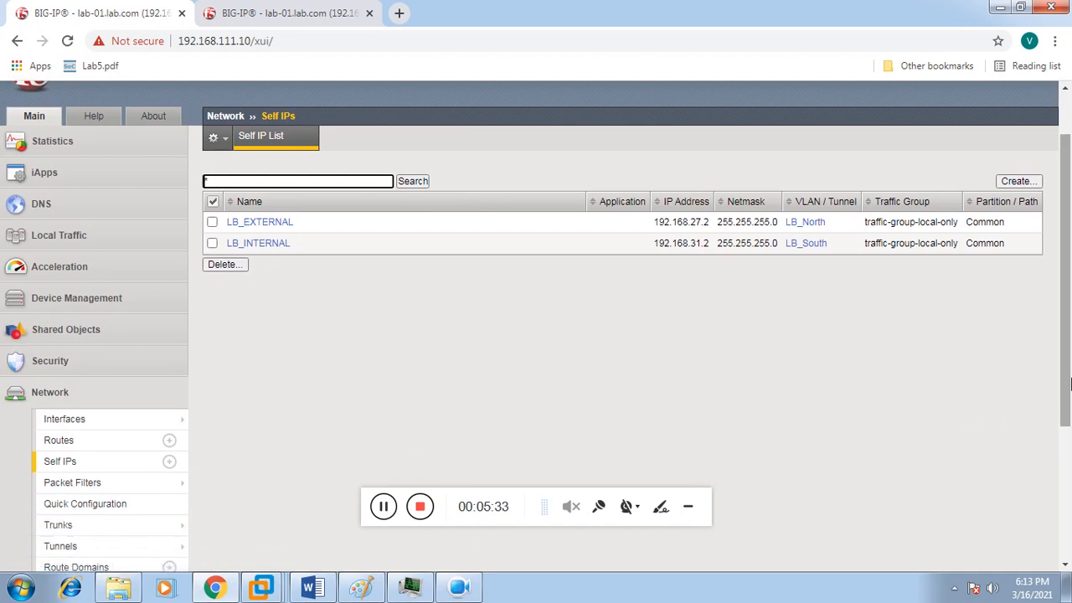
scroll(1068, 383, down, 1)
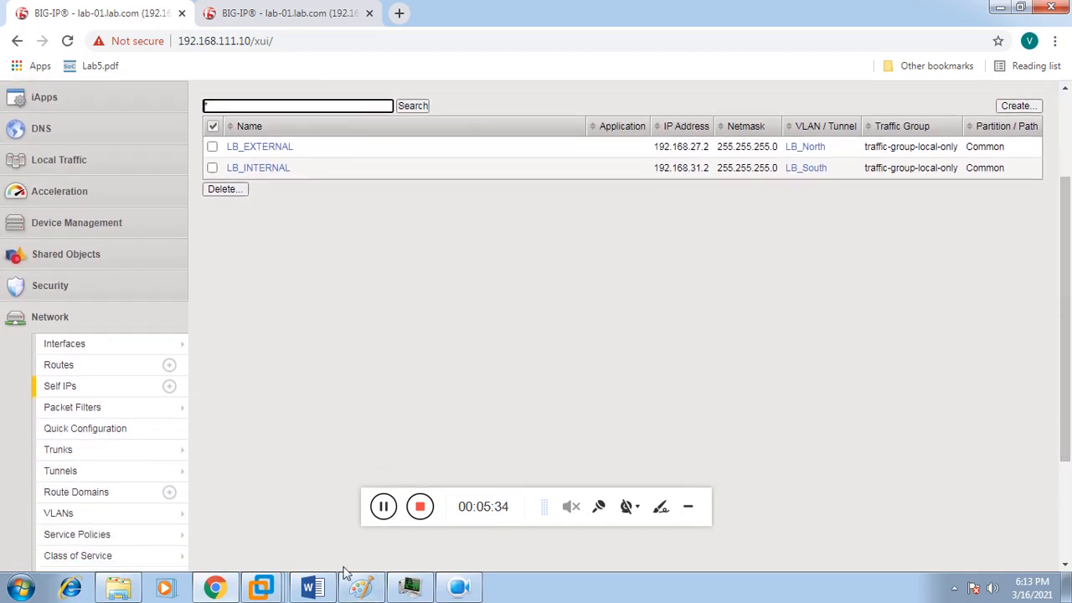
click(99, 515)
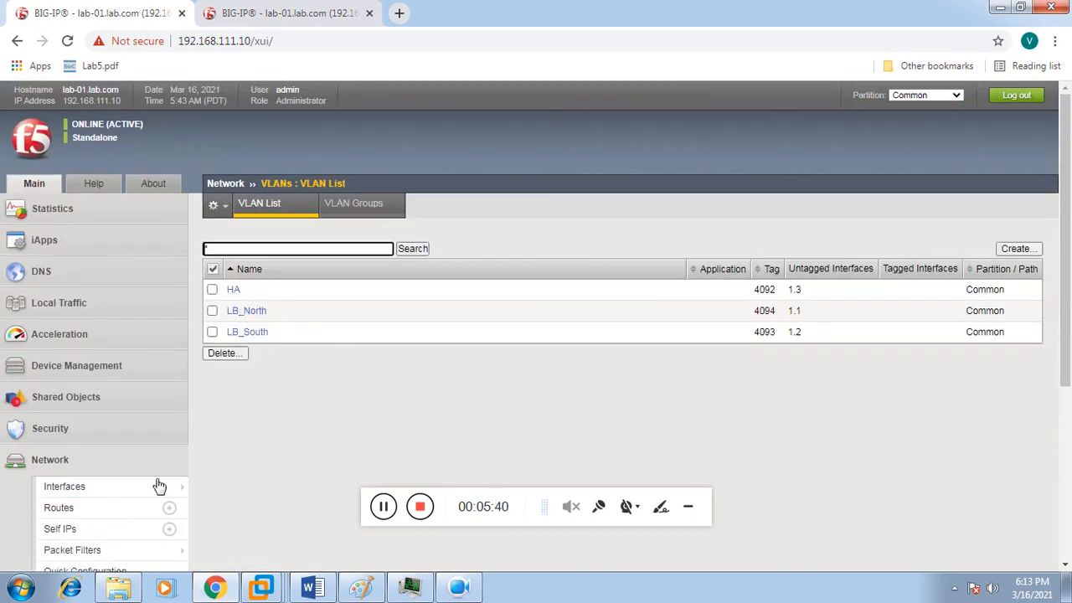
click(114, 533)
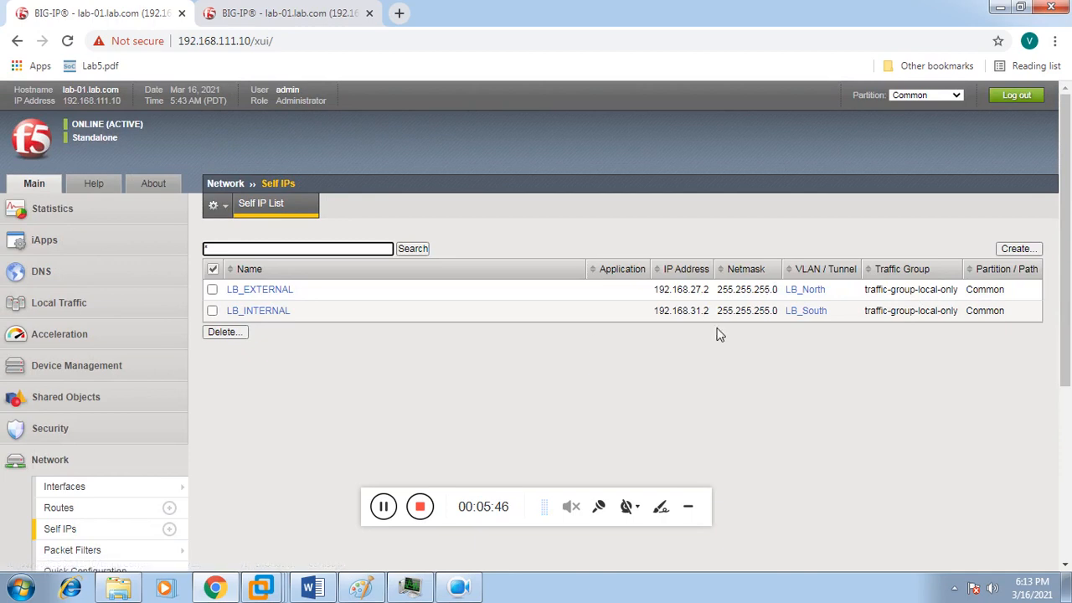
Step: Create self IP LB_HA at 192.168.21.3 with netmask 255.255.255.0 on the HA VLAN
click(1020, 252)
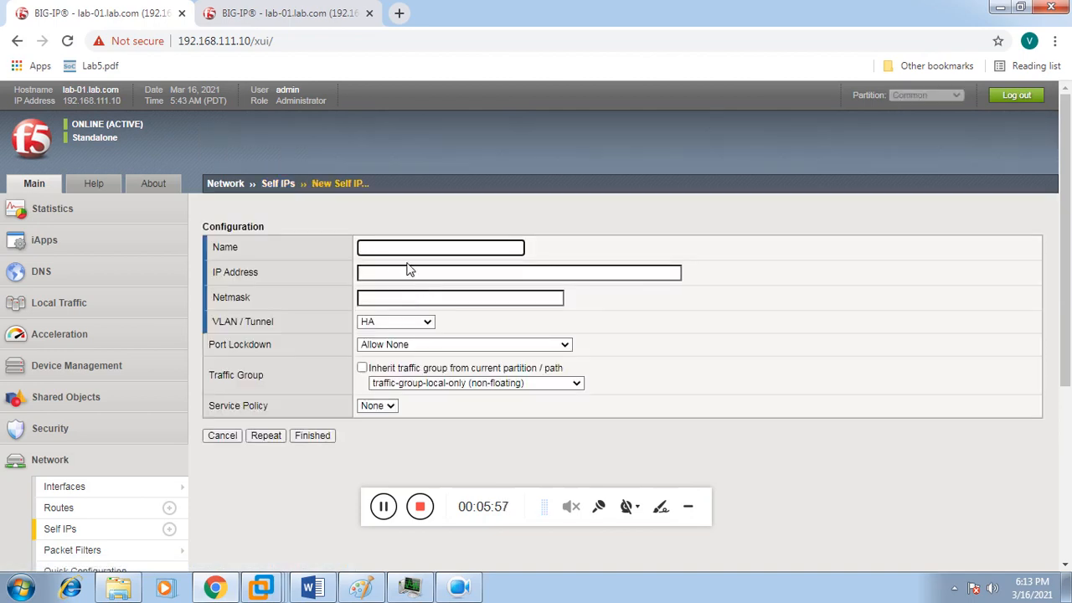
text(LB_HA)
click(402, 271)
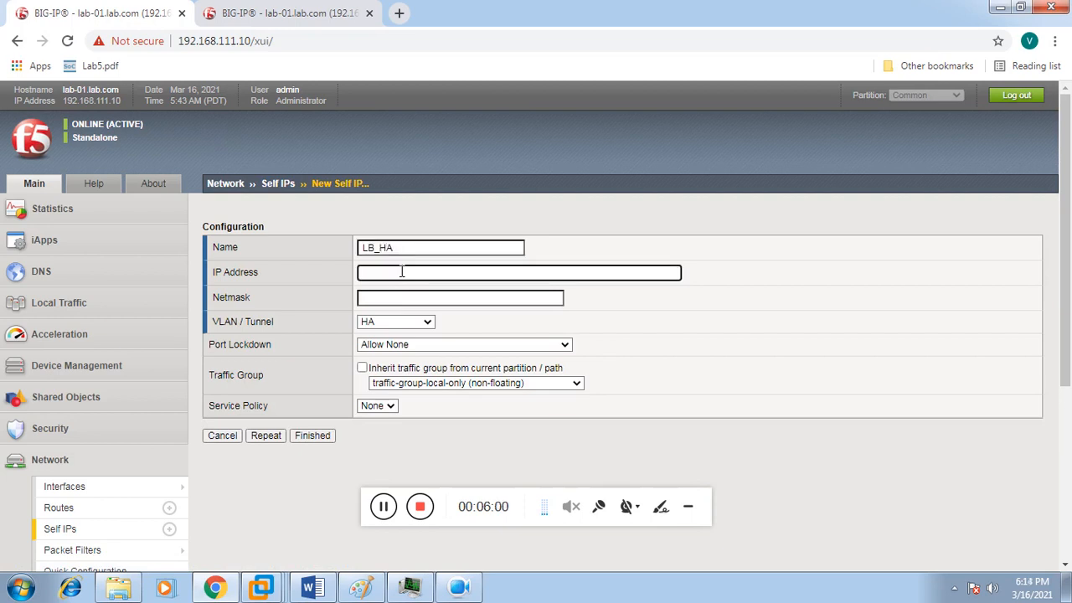
text(192.168.21.3)
click(411, 297)
text(255.)
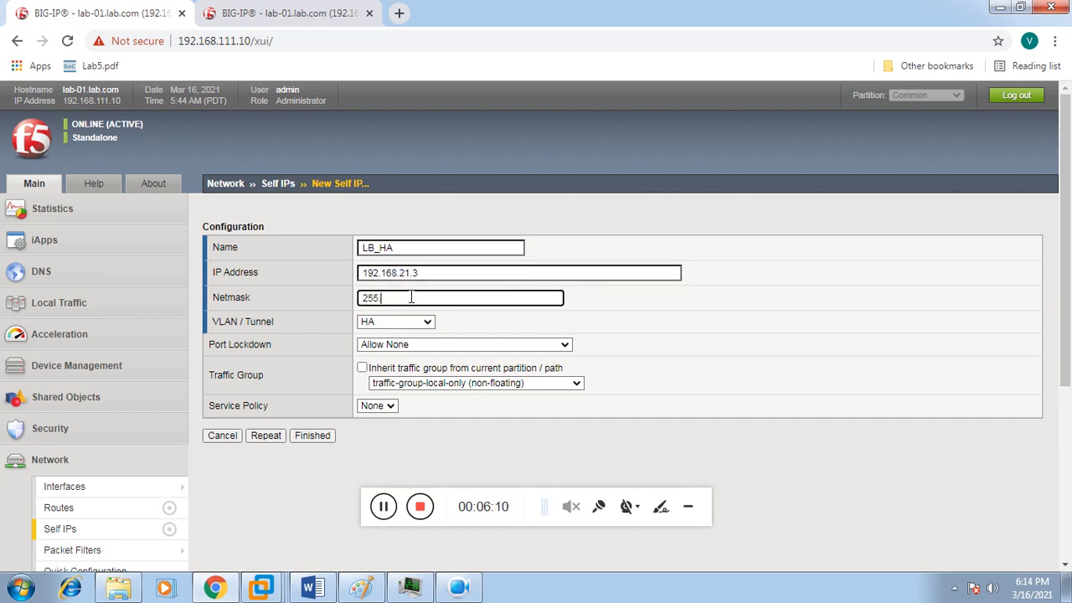
text(255.255.)
click(312, 435)
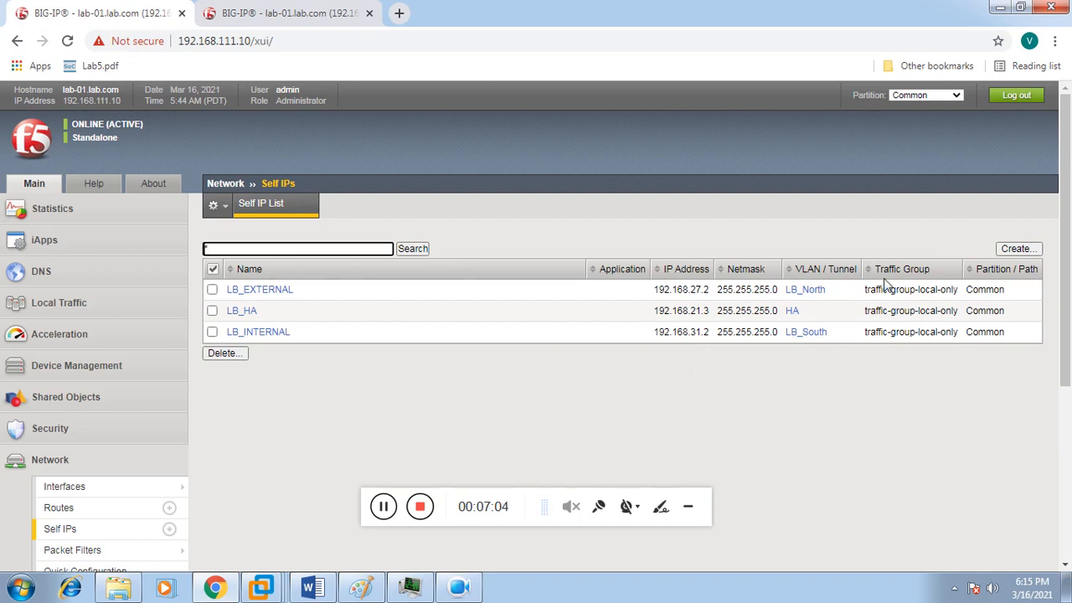
click(1022, 252)
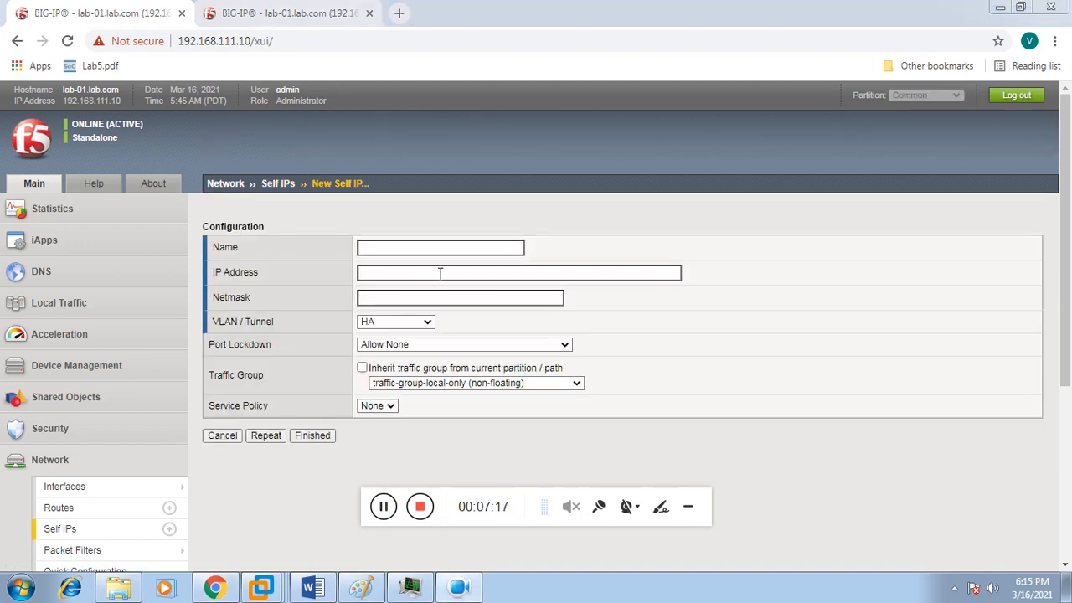
Step: Name the new self IP Lb_Internal_Floating with address 192.168.31.7 and netmask 255.255.255.0
click(435, 252)
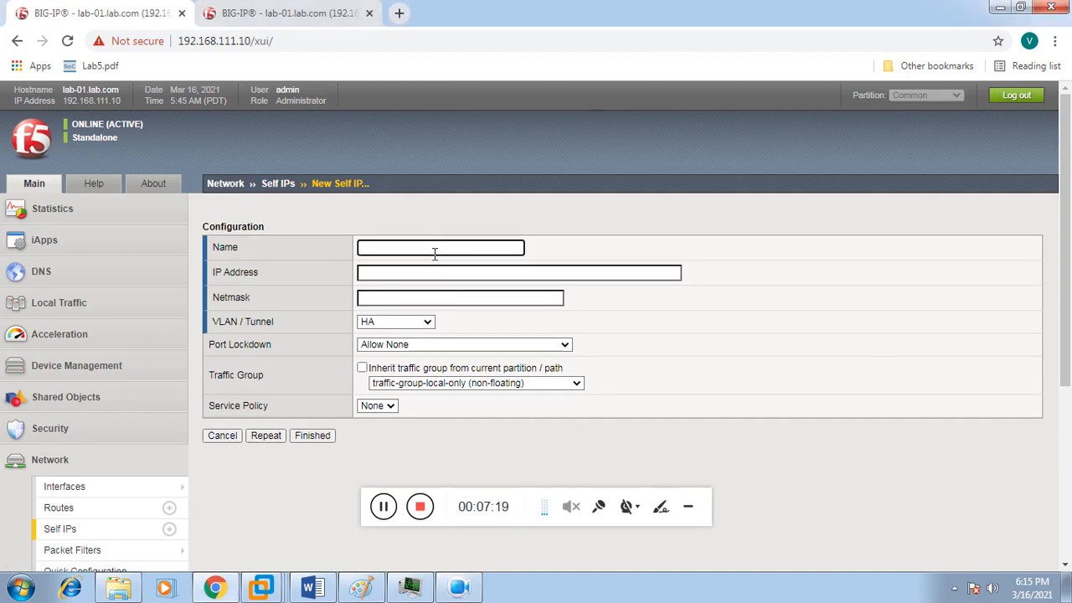
text(lb_Internal)
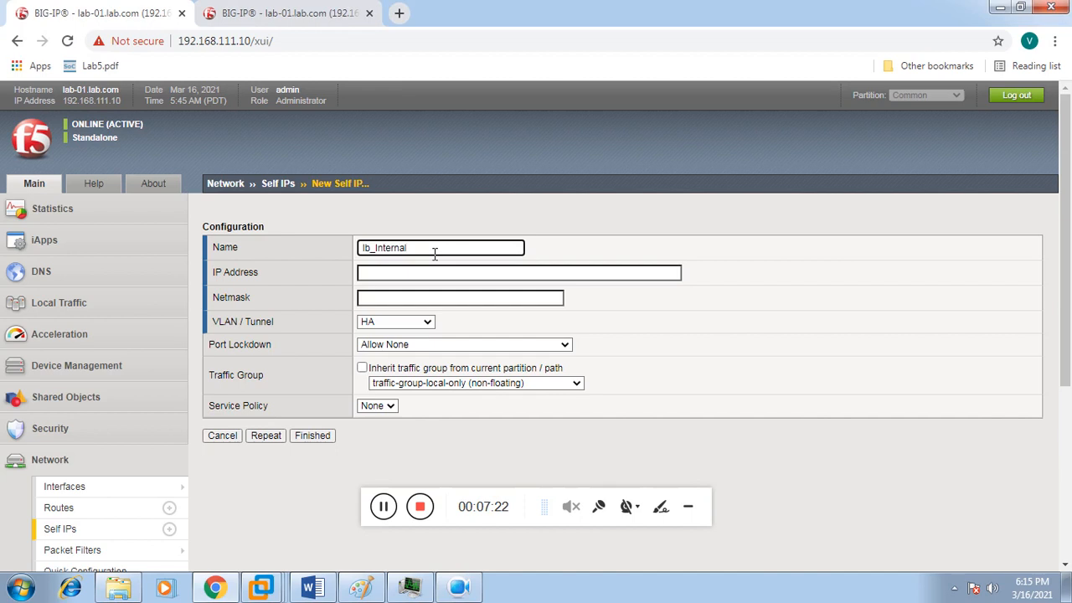
text(+)
key(BackSpace)
text(_Floating)
key(Left)
key(Left)
key(Left)
key(Left)
key(Left)
key(BackSpace)
text(L)
click(426, 270)
text(1)
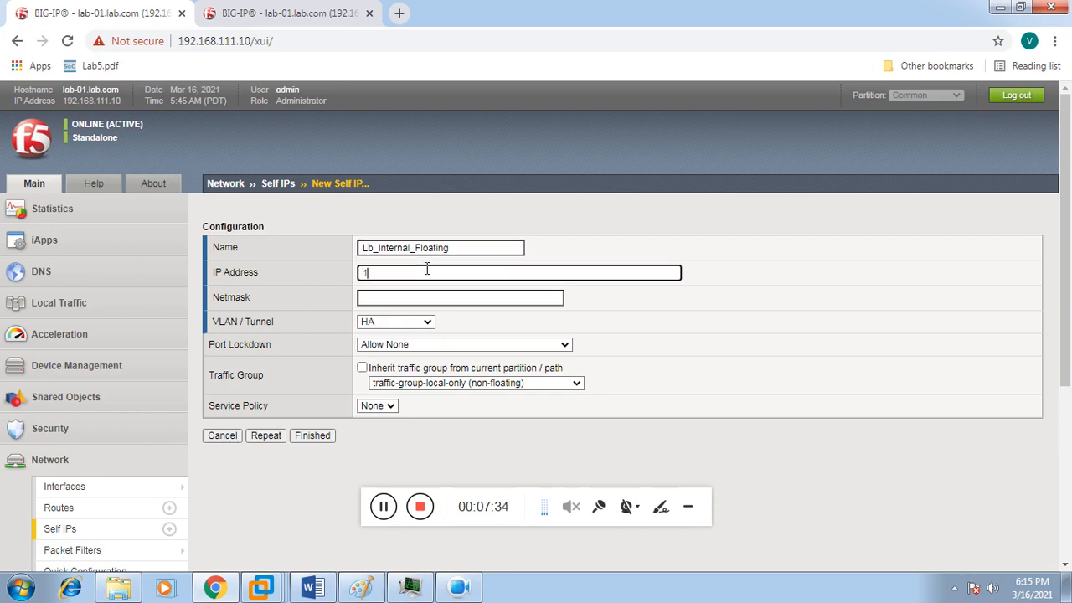
text(92.168.31.7)
click(415, 296)
text(2)
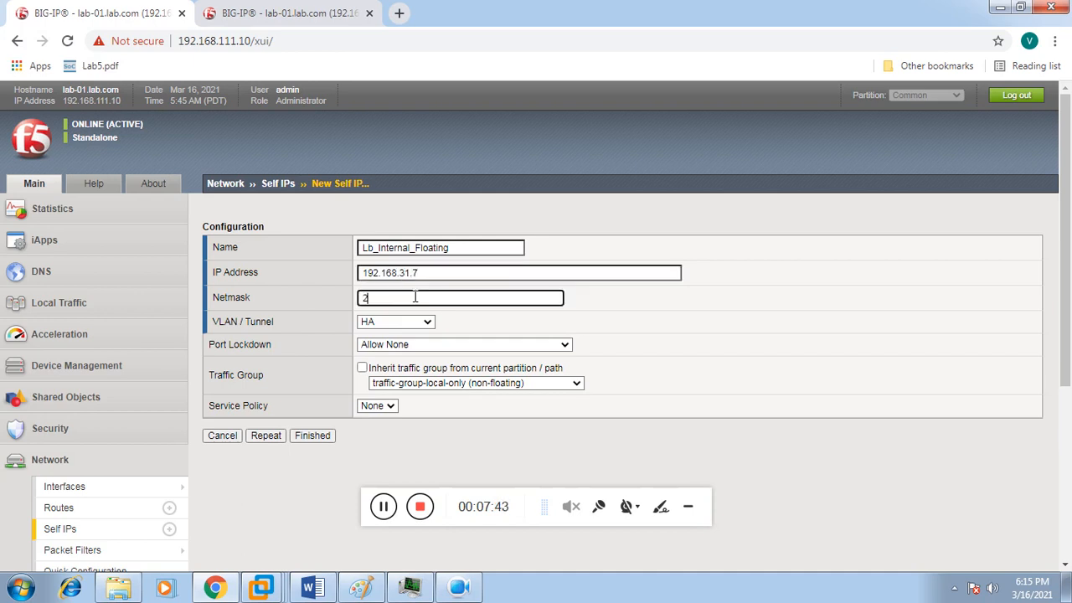
text(55.255.255.0)
Step: Place it on VLAN LB_South in traffic-group-1 (floating) and submit it
click(406, 325)
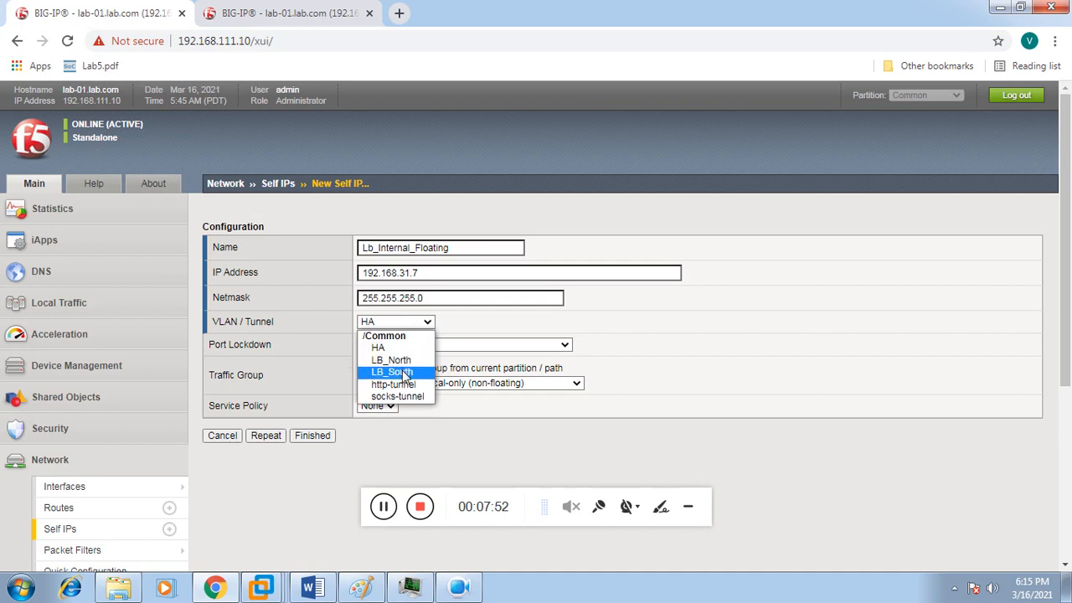
click(404, 371)
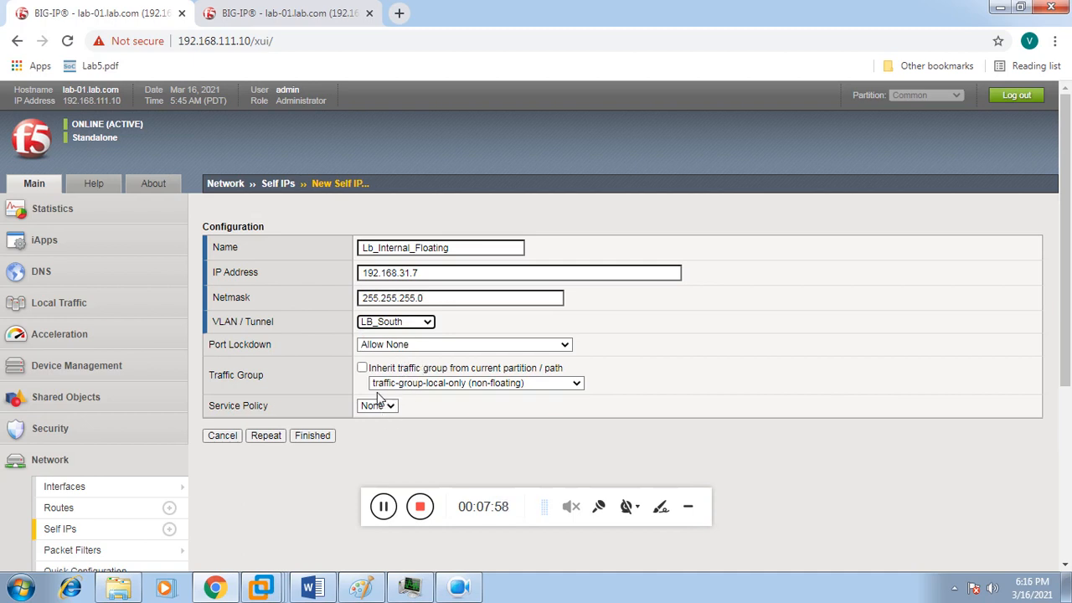
click(421, 387)
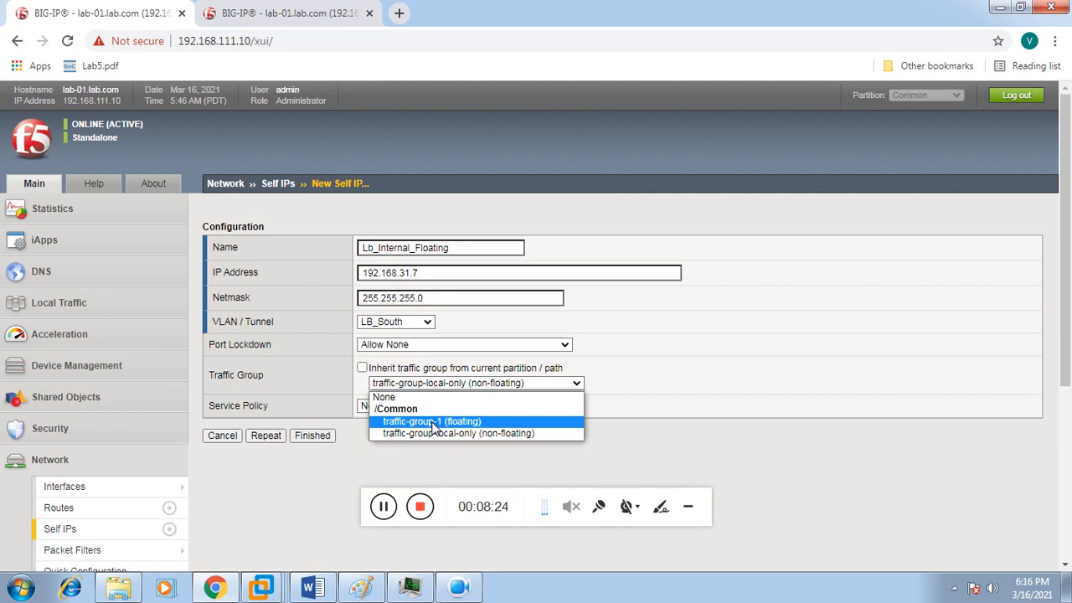
click(435, 423)
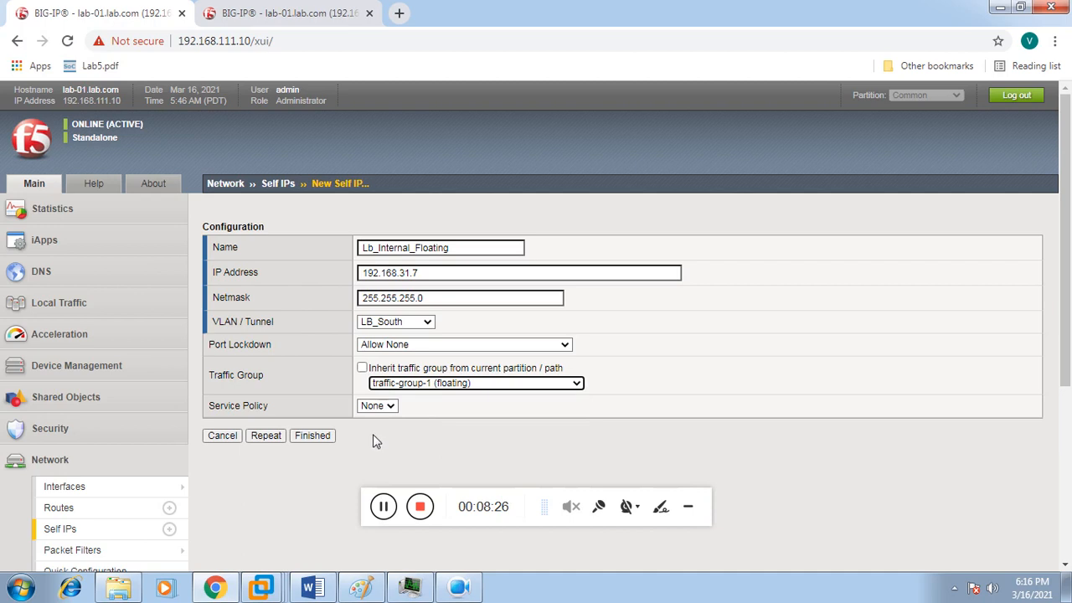
click(331, 439)
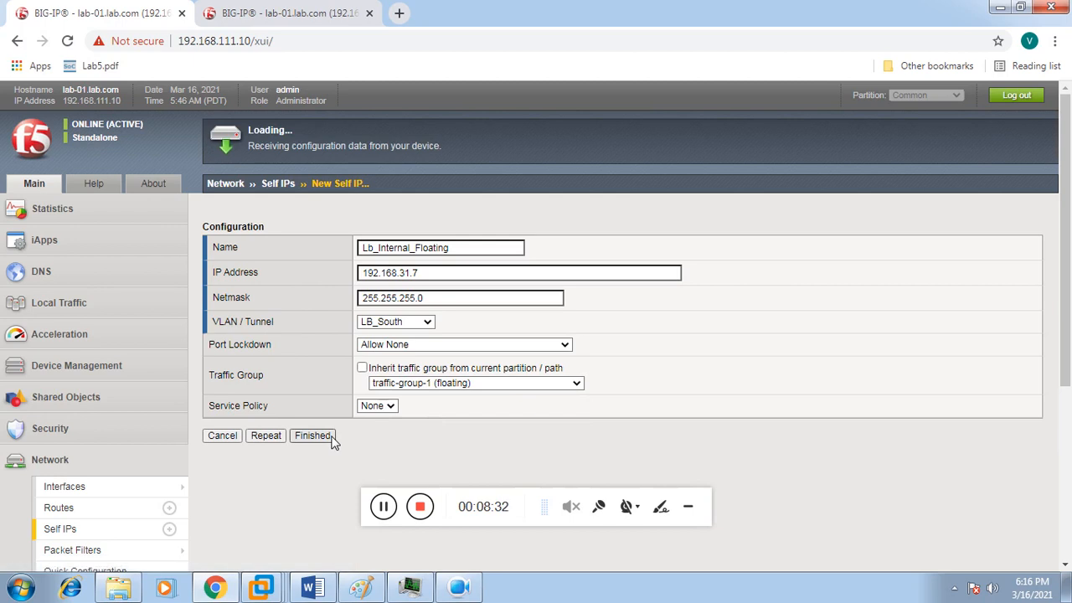
click(312, 436)
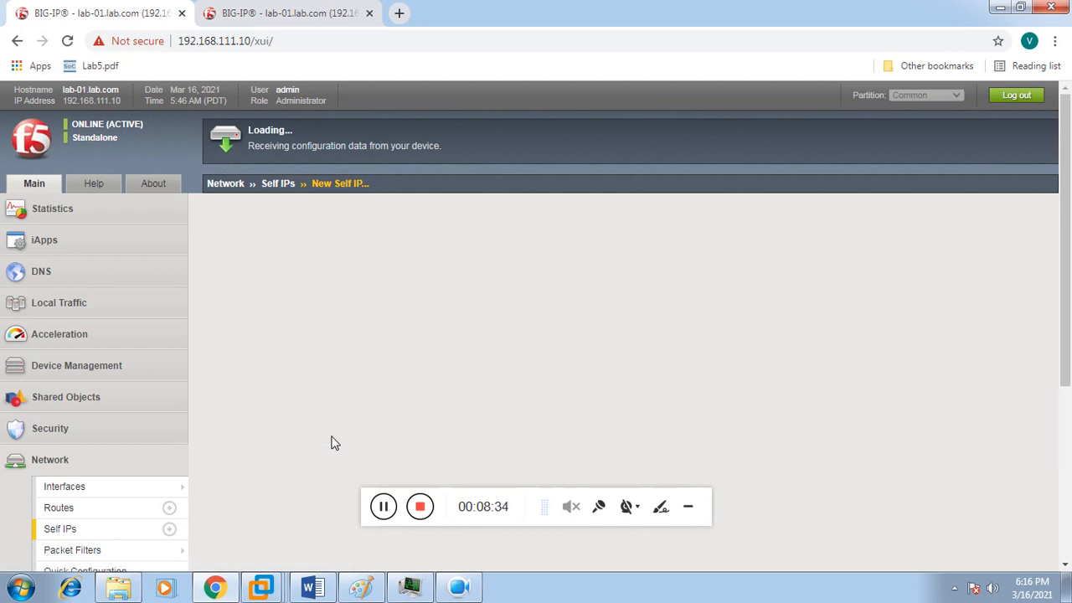
Step: On the 192.168.111.20 BIG-IP, go to the Network > Self IPs list
click(261, 19)
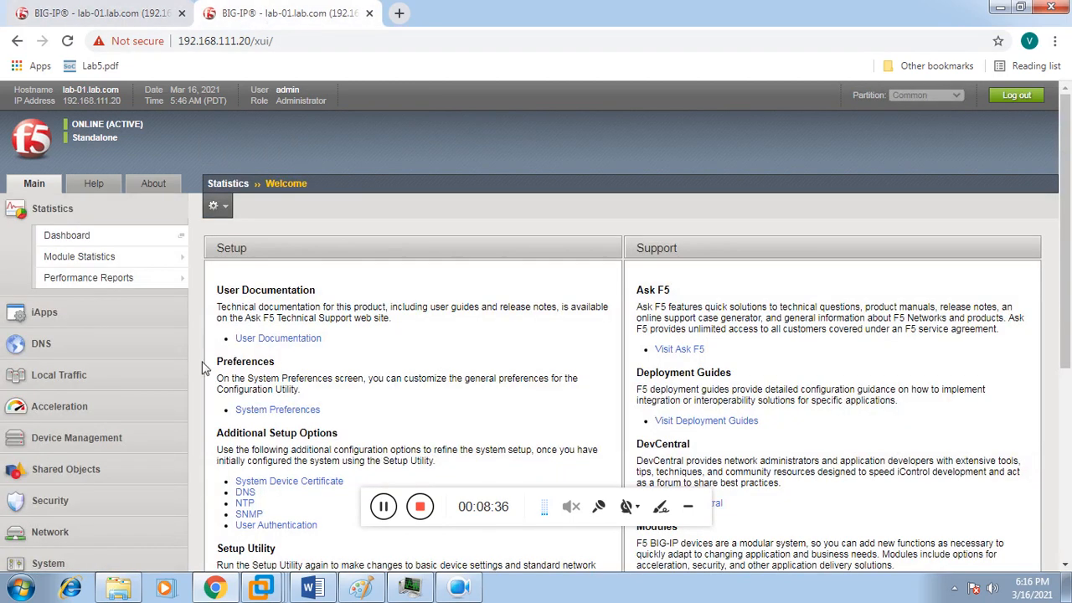
click(84, 531)
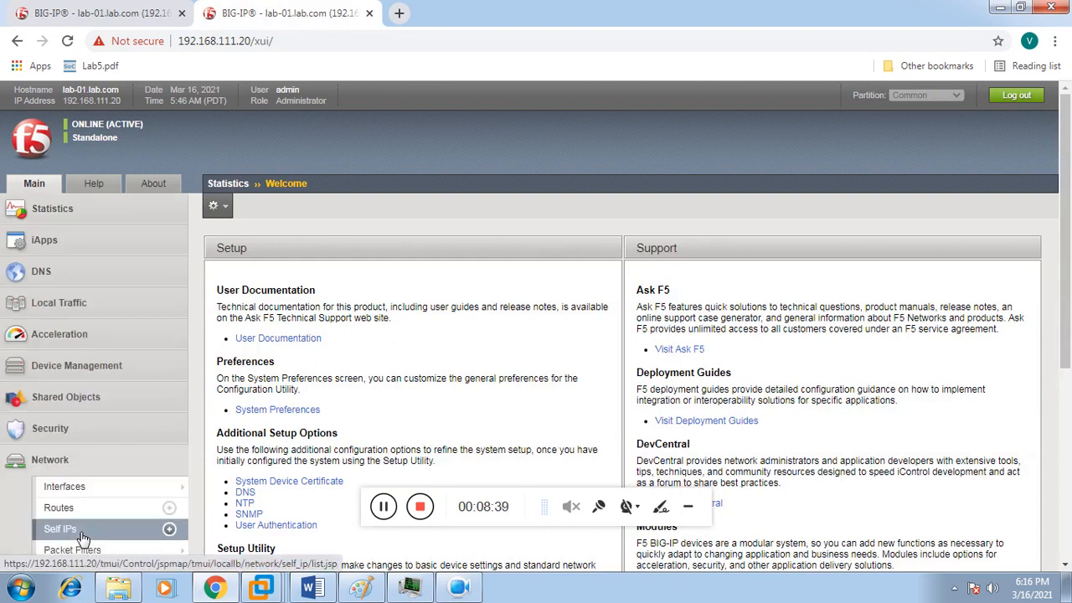
click(84, 531)
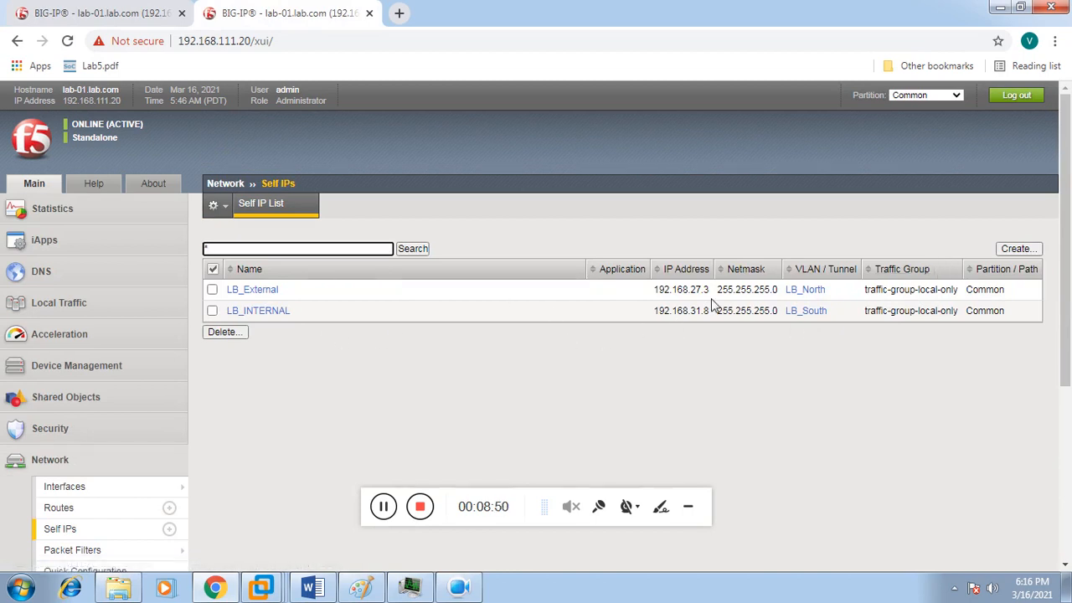
Step: Create self IP LB_HA at 192.168.21.4 with netmask 255.255.255.0
click(1015, 249)
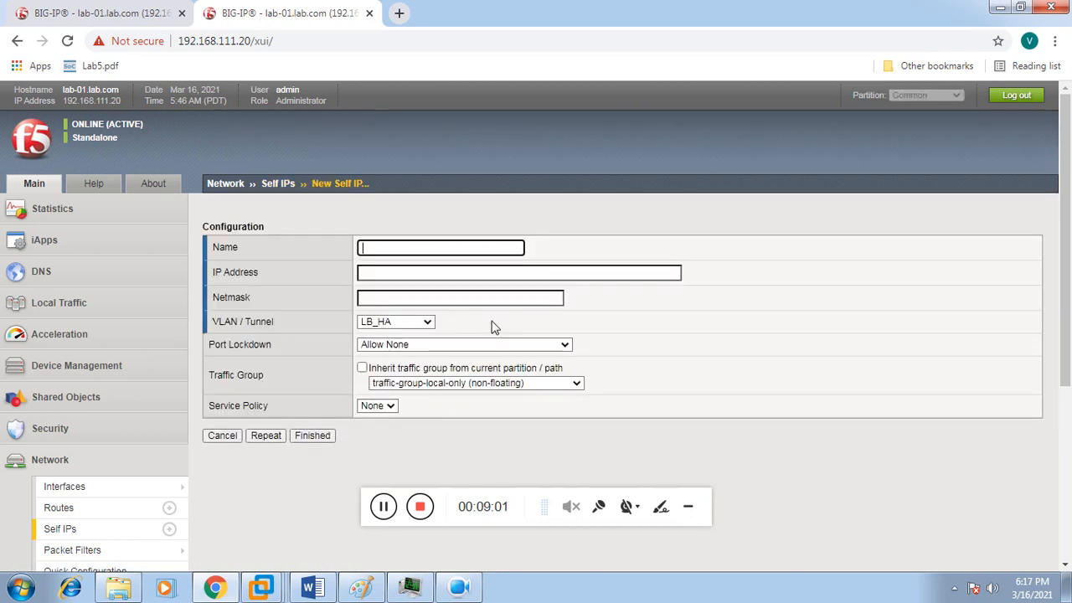
text(B_HA)
click(459, 274)
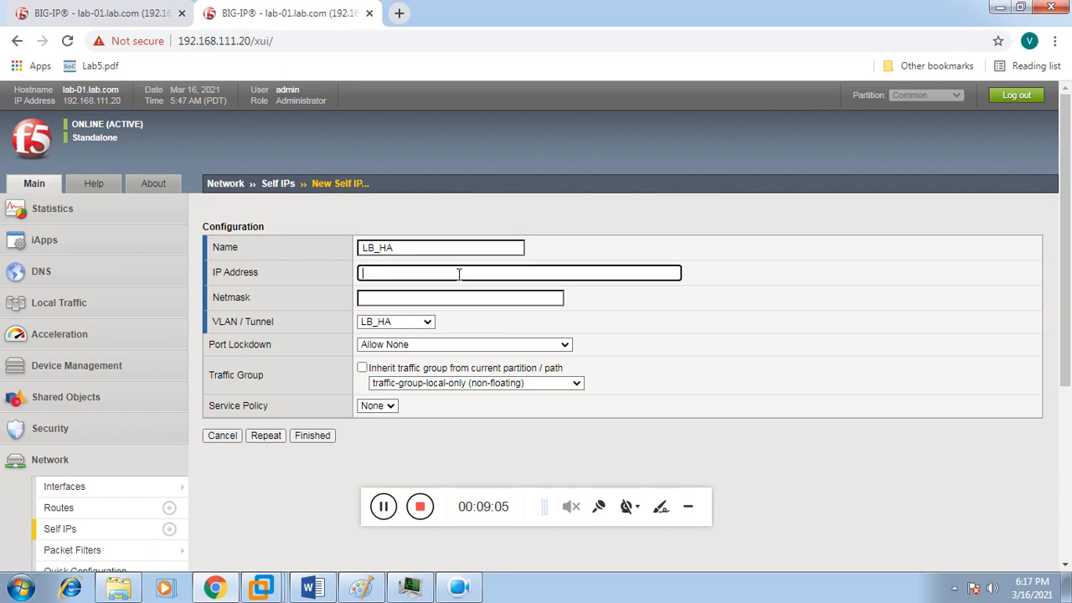
text(192.168.21.4)
click(422, 298)
text(2)
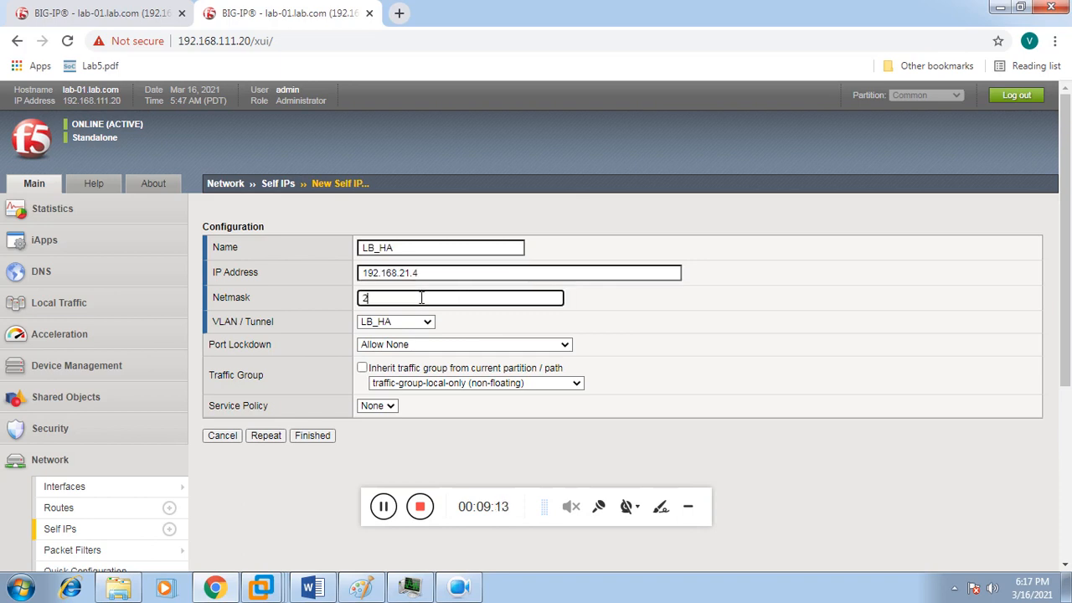
text(55.255.255.0)
click(323, 434)
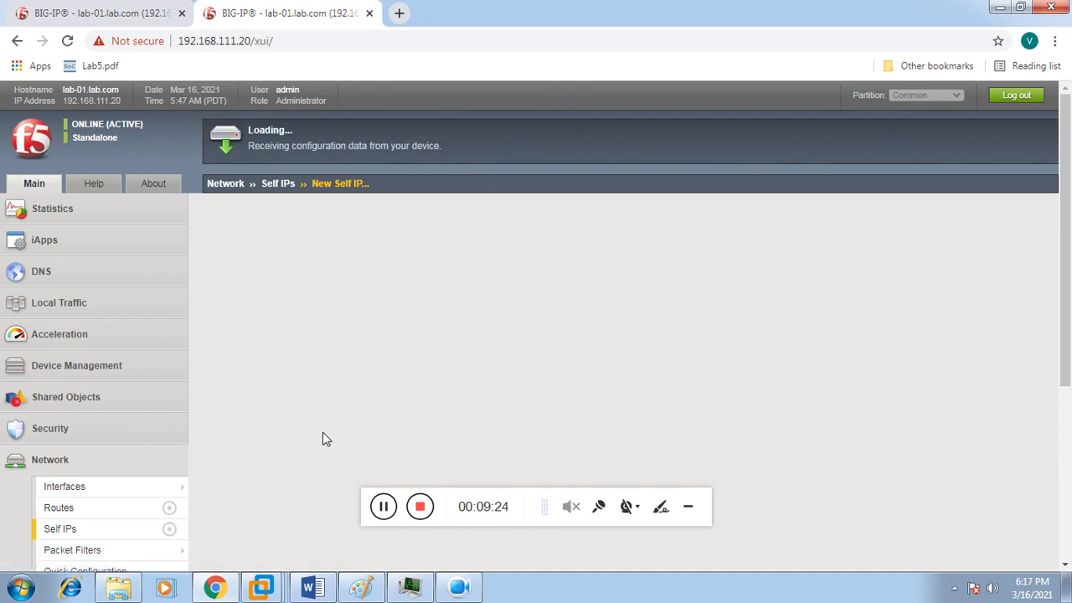
Step: Enter a new self IP LB_North_Floating with address 192.168.31.7 and netmask 255.255.255.0
click(113, 21)
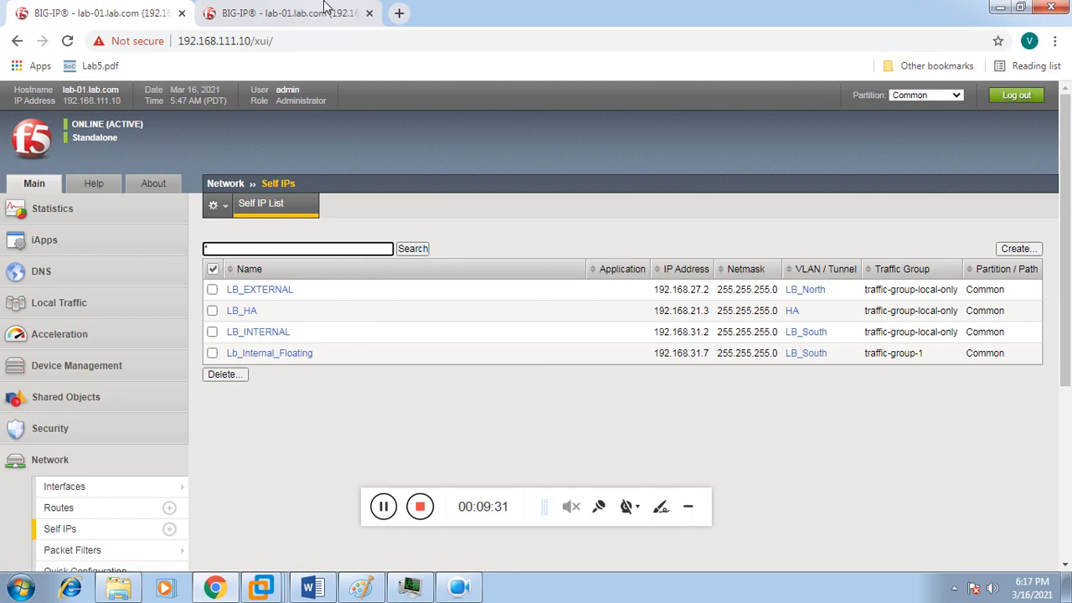
click(322, 11)
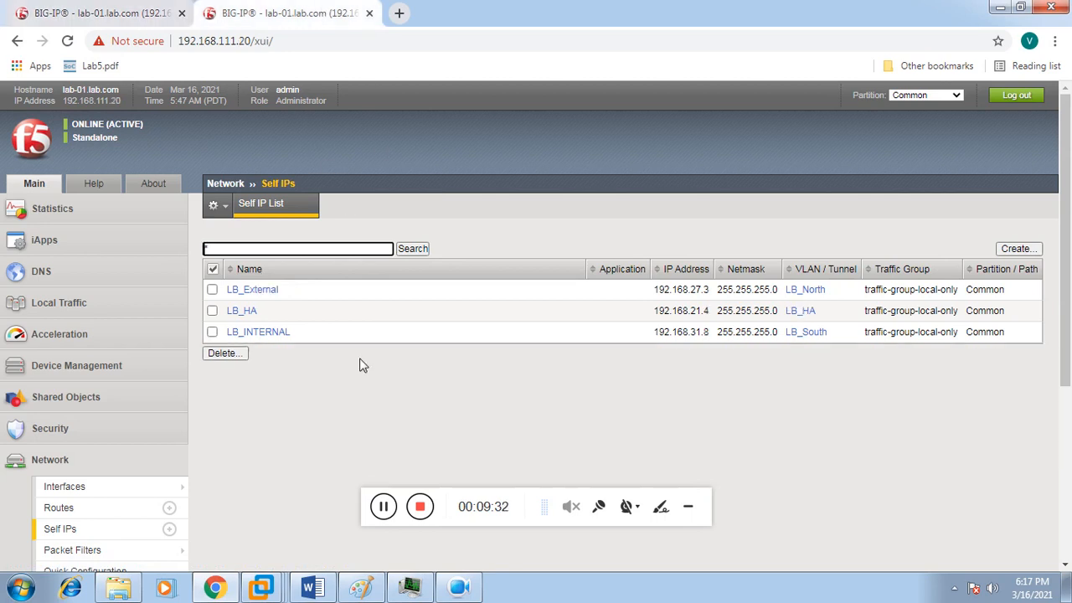
click(1016, 250)
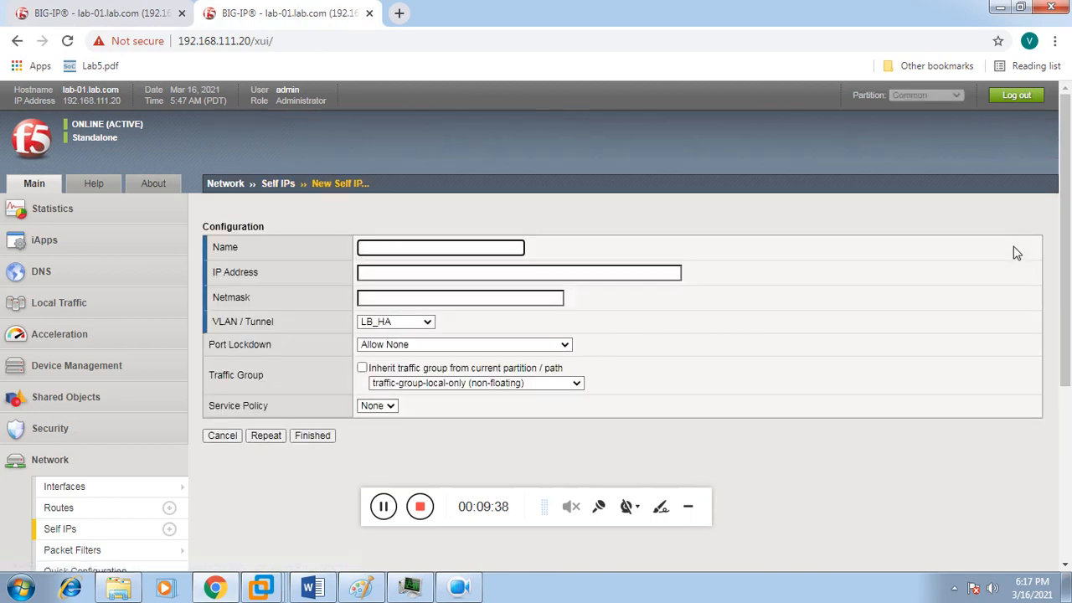
text(LB_North_Floating)
click(592, 273)
text(19)
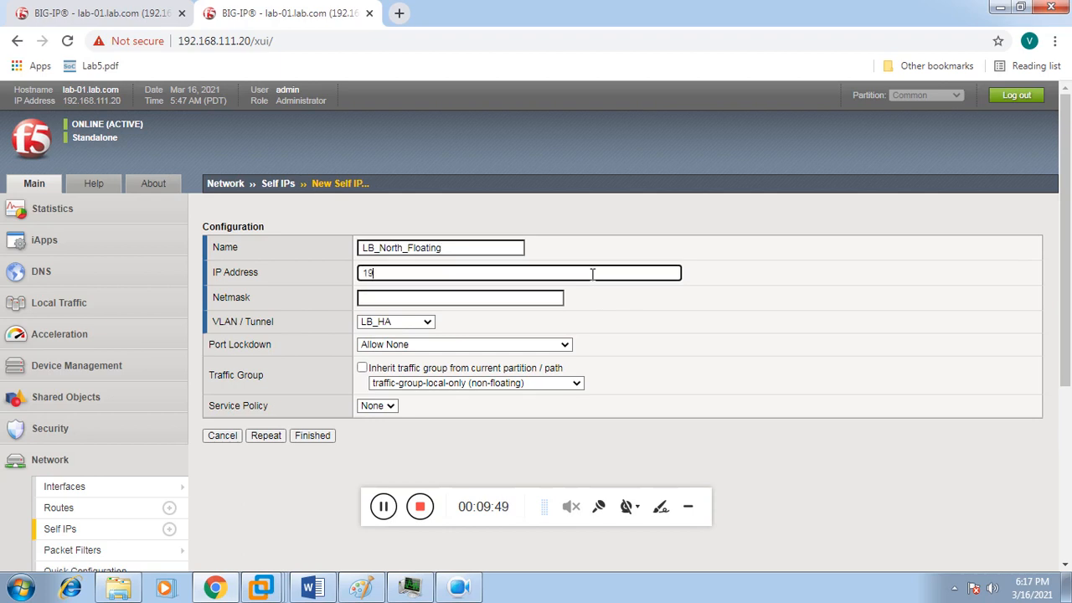
text(2.168.31.7)
key(Tab)
text(25)
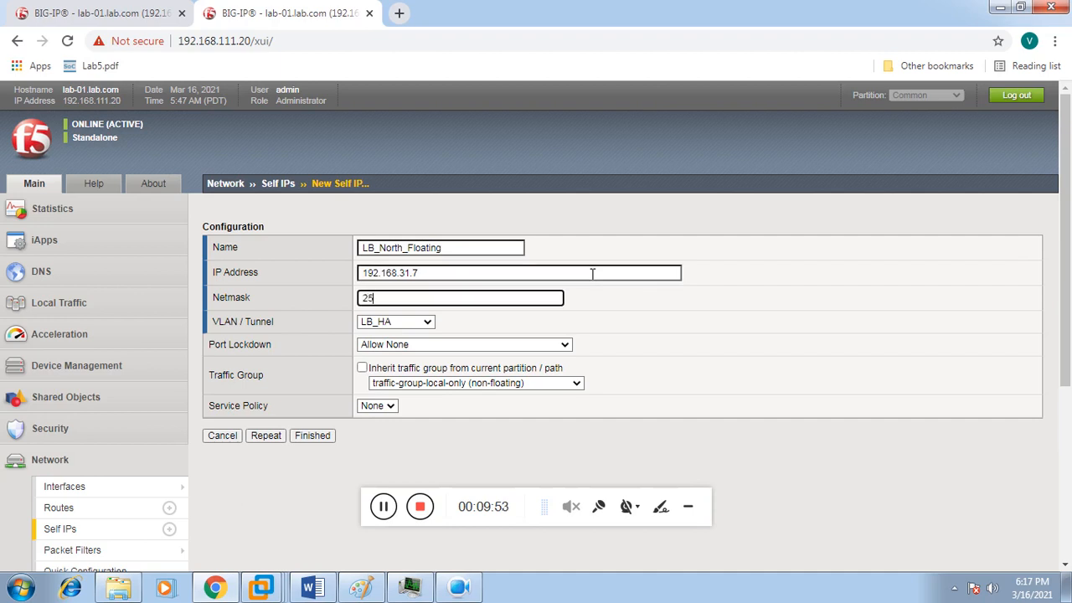
text(5.255.255.0)
Step: Put LB_North_Floating on VLAN LB_South and submit it
click(415, 324)
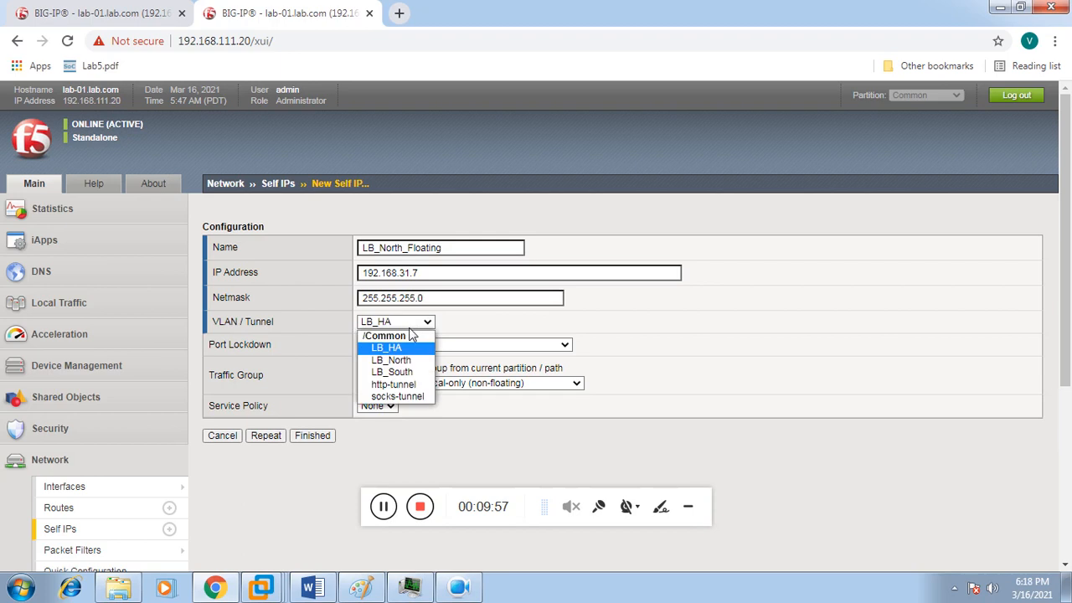
click(400, 373)
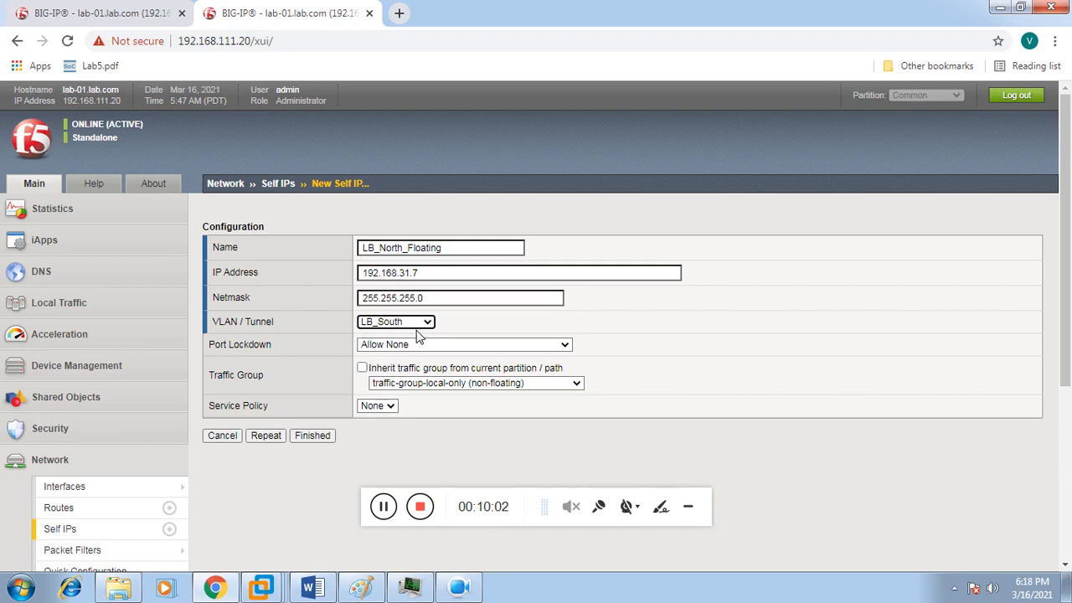
click(316, 441)
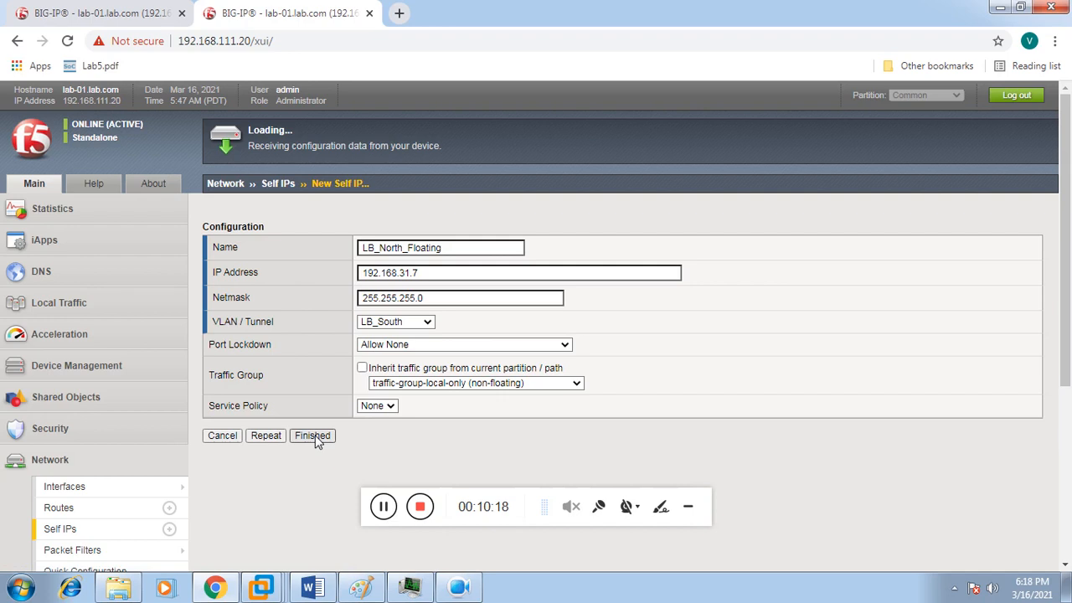
click(312, 436)
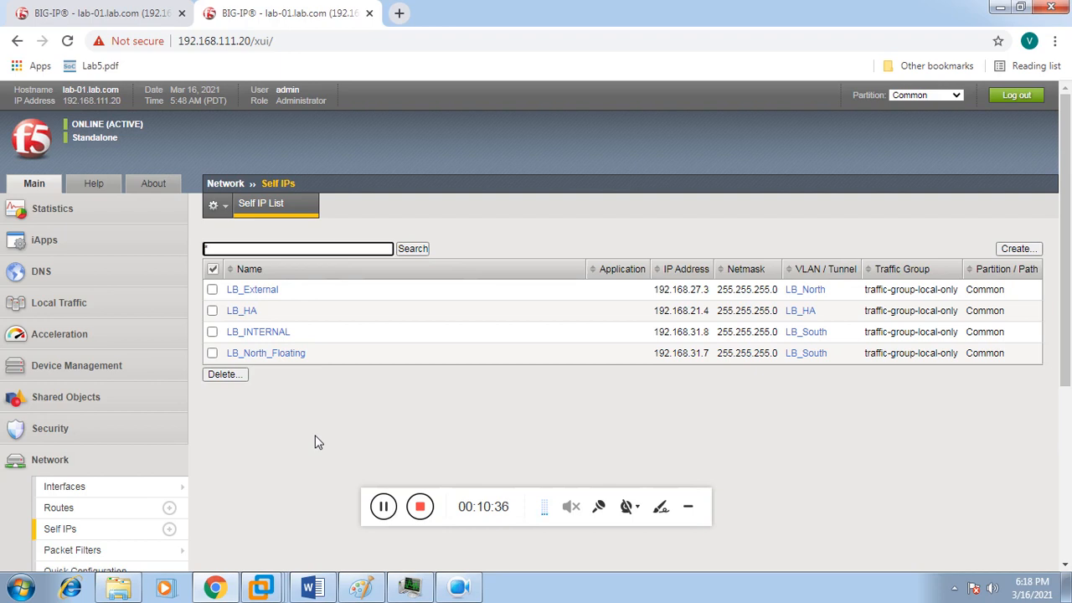
Step: On the 192.168.111.10 BIG-IP, open Device Trust under Device Management after checking 192.168.111.20's self IPs
click(123, 7)
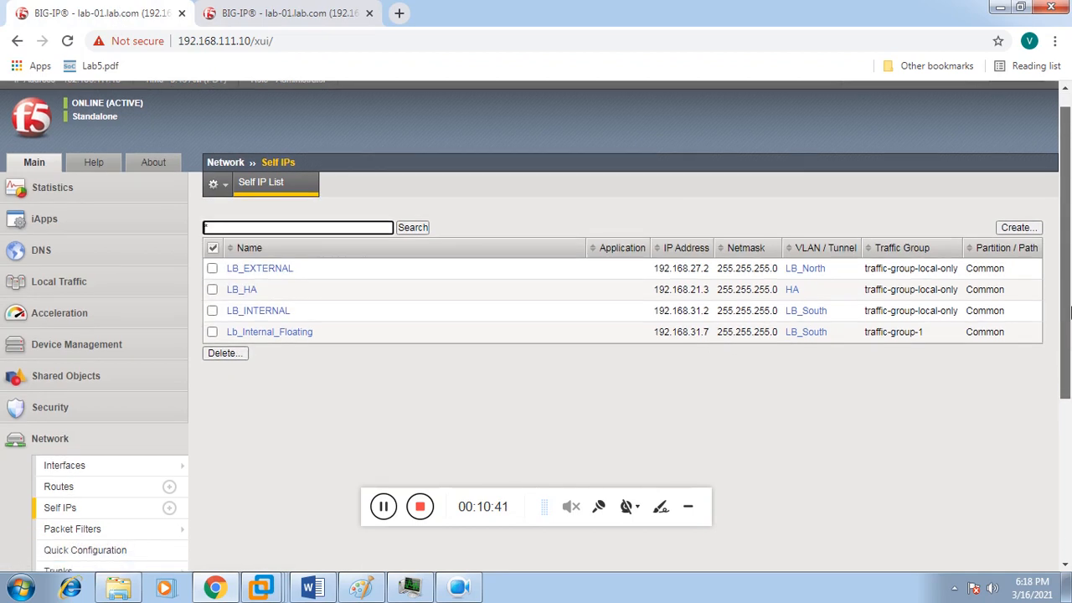
drag(1069, 293, 1069, 368)
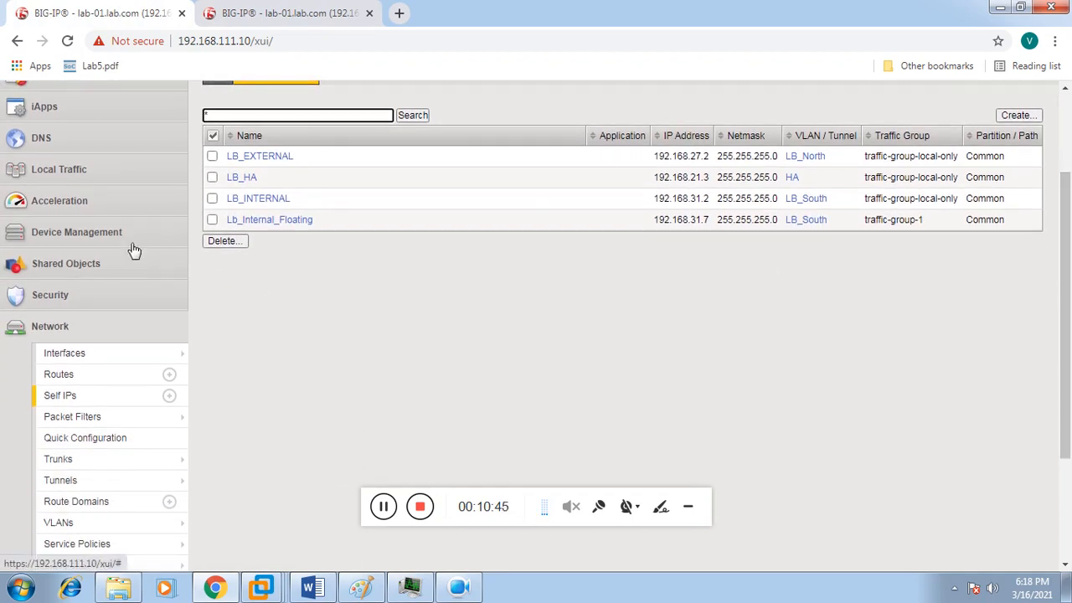
click(133, 249)
mouse_move(115, 333)
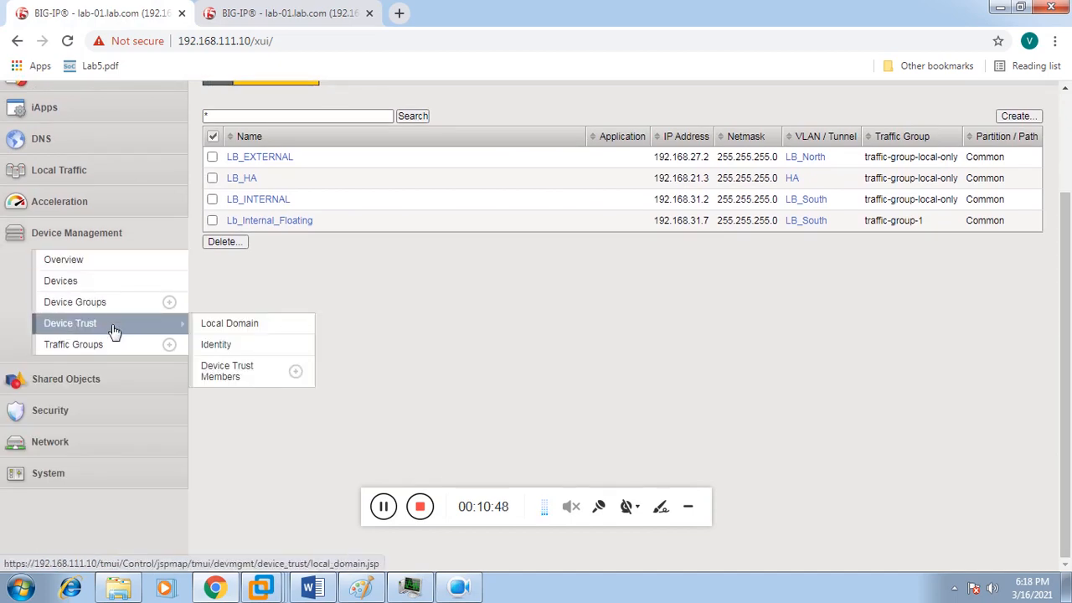
click(292, 376)
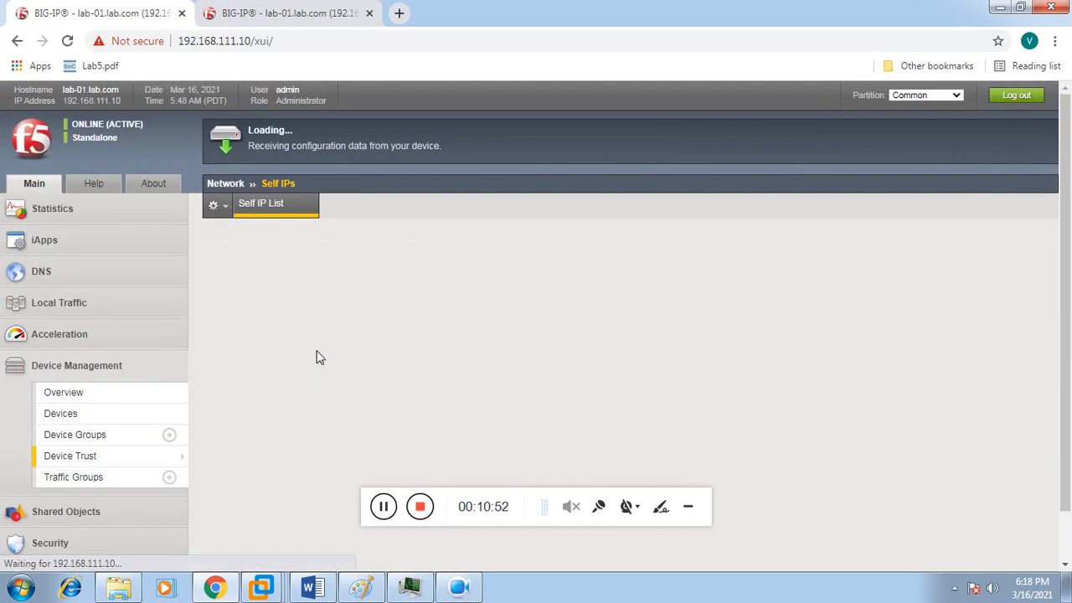
click(299, 23)
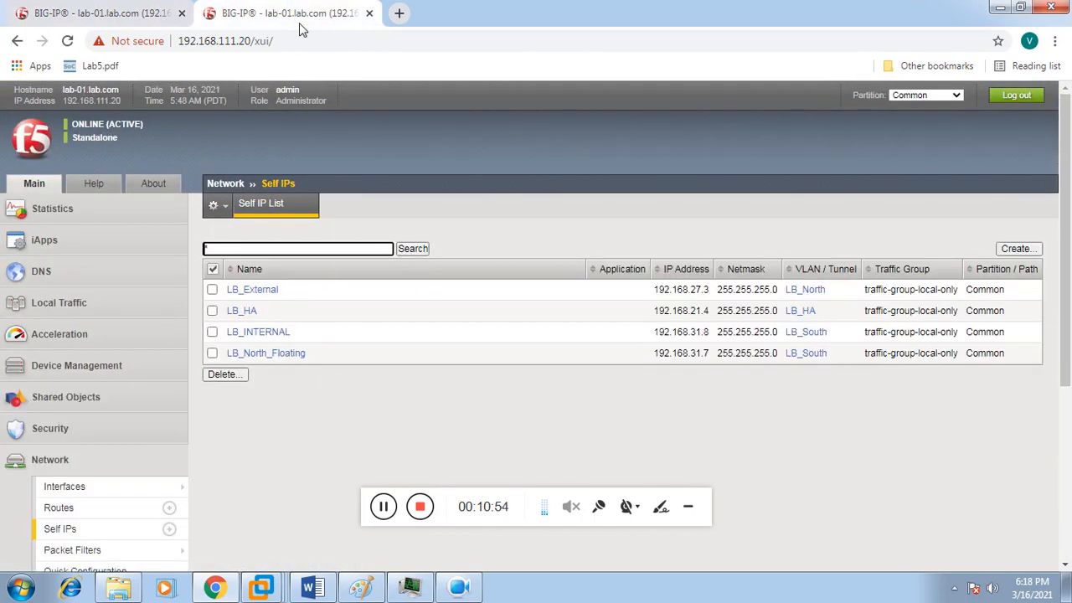
click(129, 17)
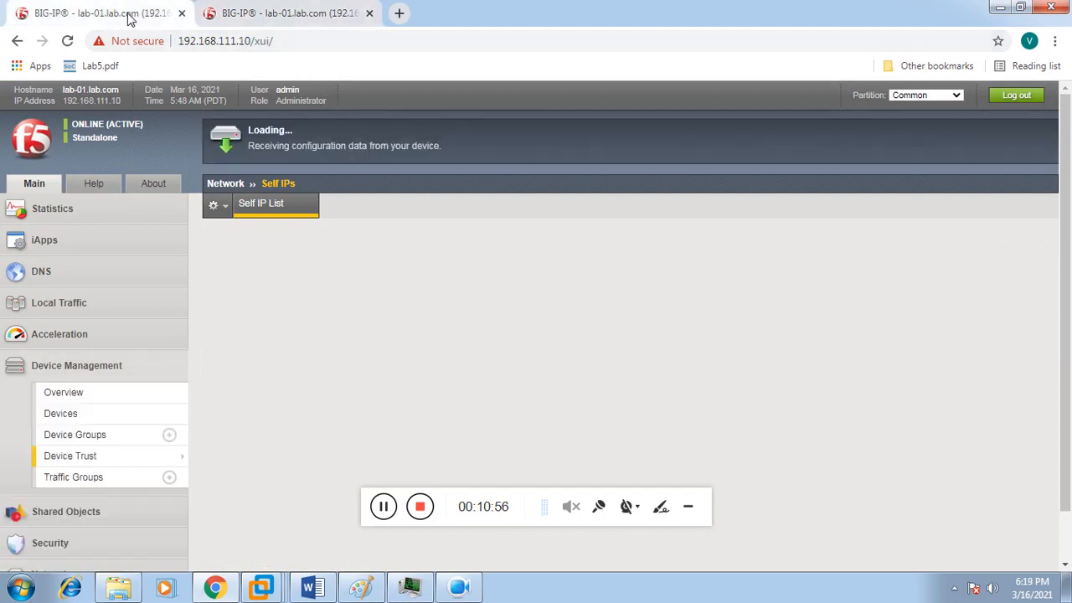
Step: Enter peer 192.168.111.20 with the admin username and password, then retrieve its device information
click(383, 271)
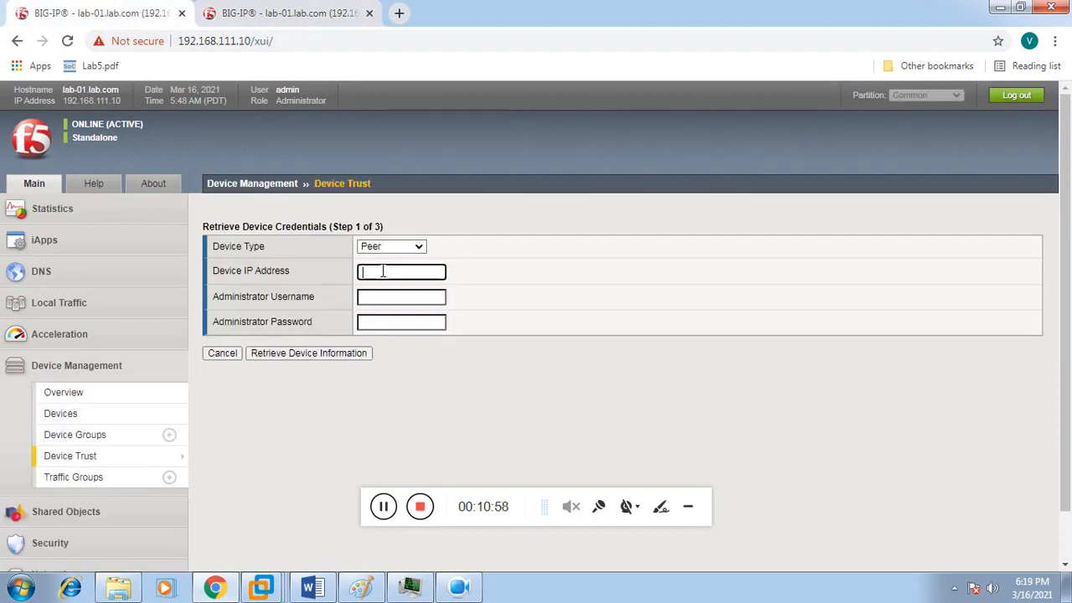
text(192.168)
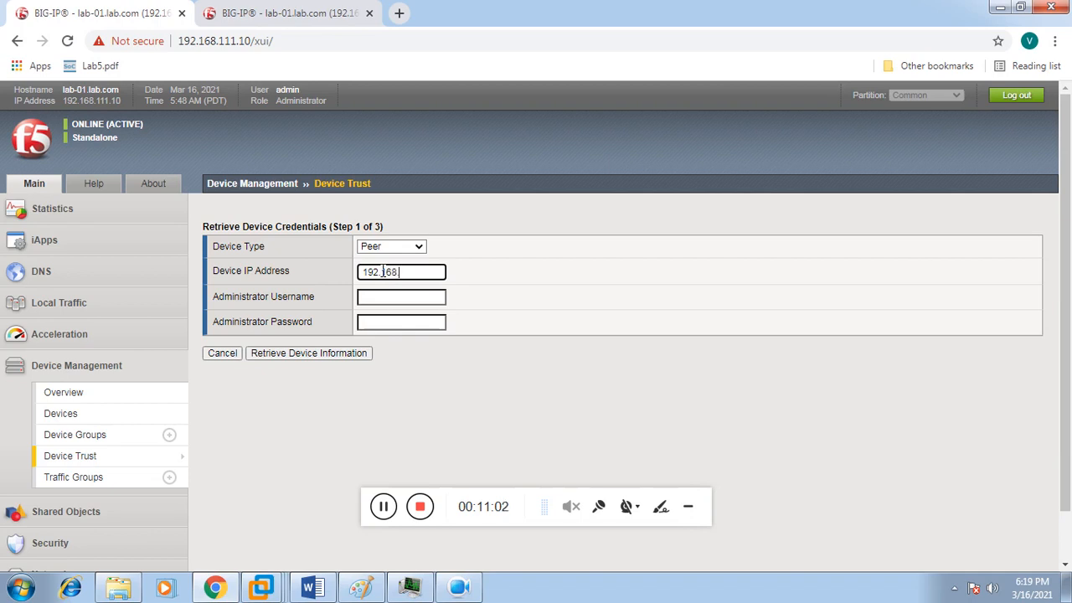
text(.111.20)
click(387, 296)
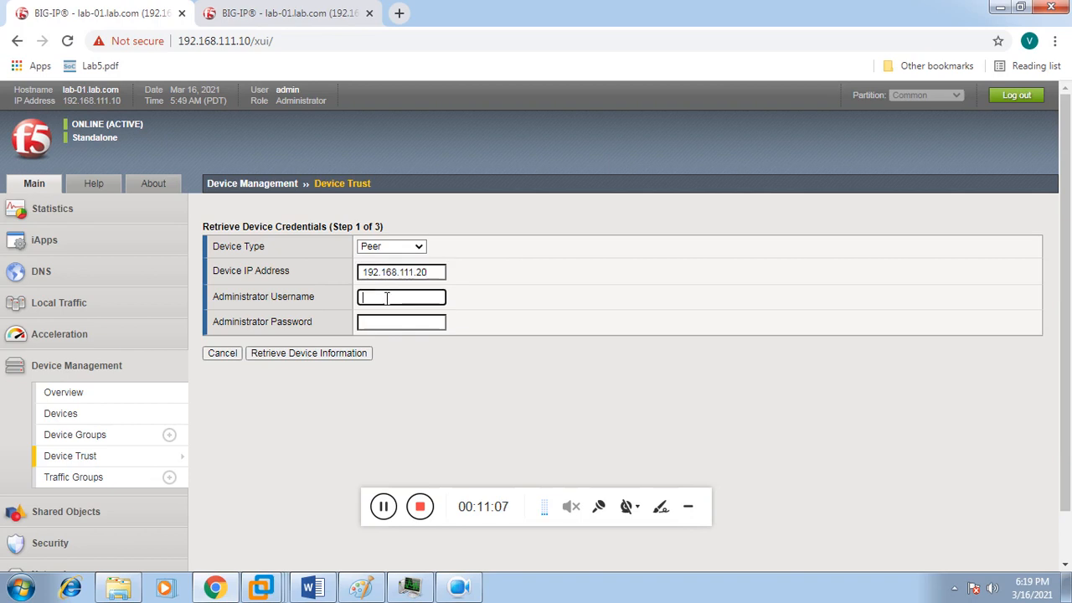
text(admin)
key(Tab)
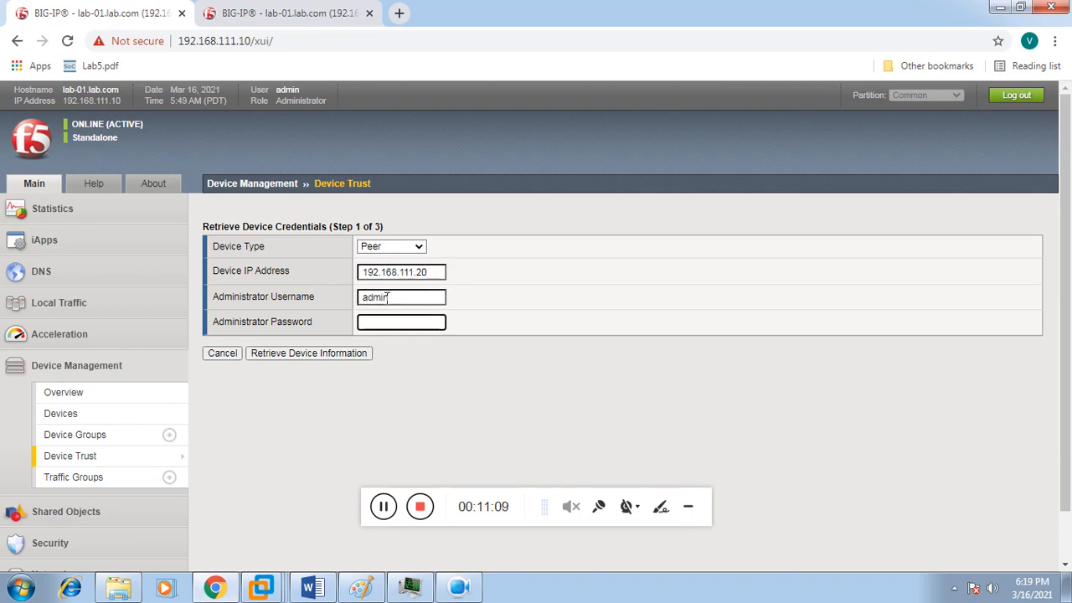
click(339, 357)
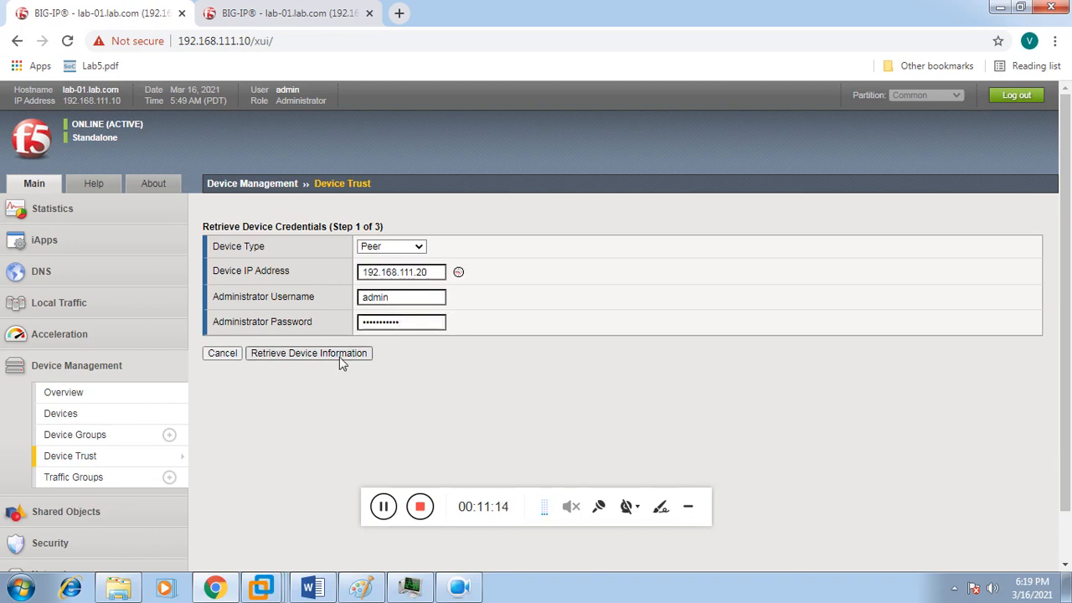
click(339, 357)
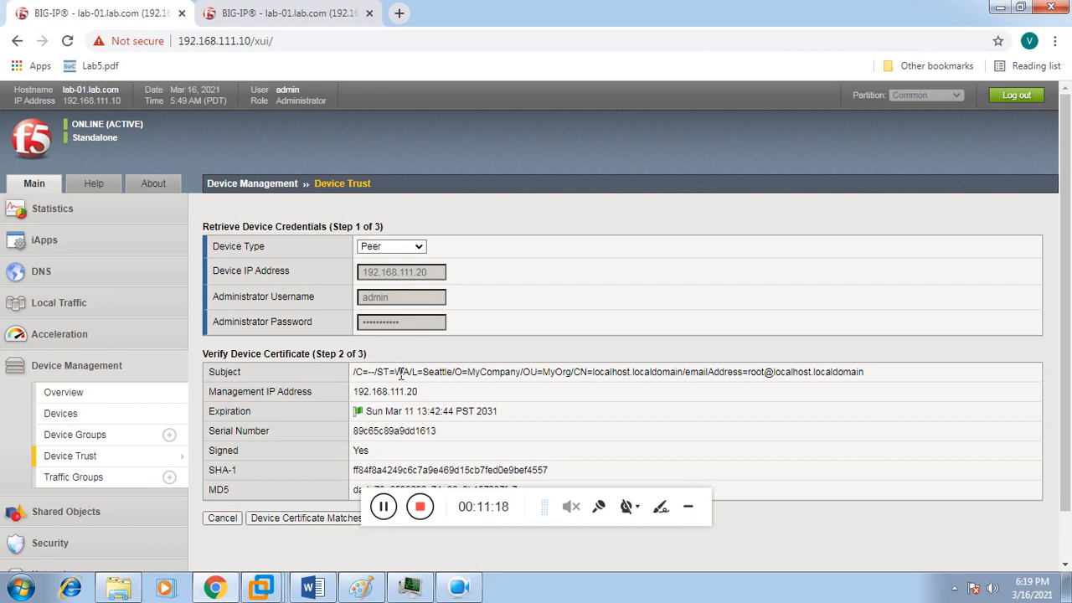
Step: Accept the certificate match, hit the missing ConfigSync address error, and go to the Devices list
drag(1068, 342, 1071, 391)
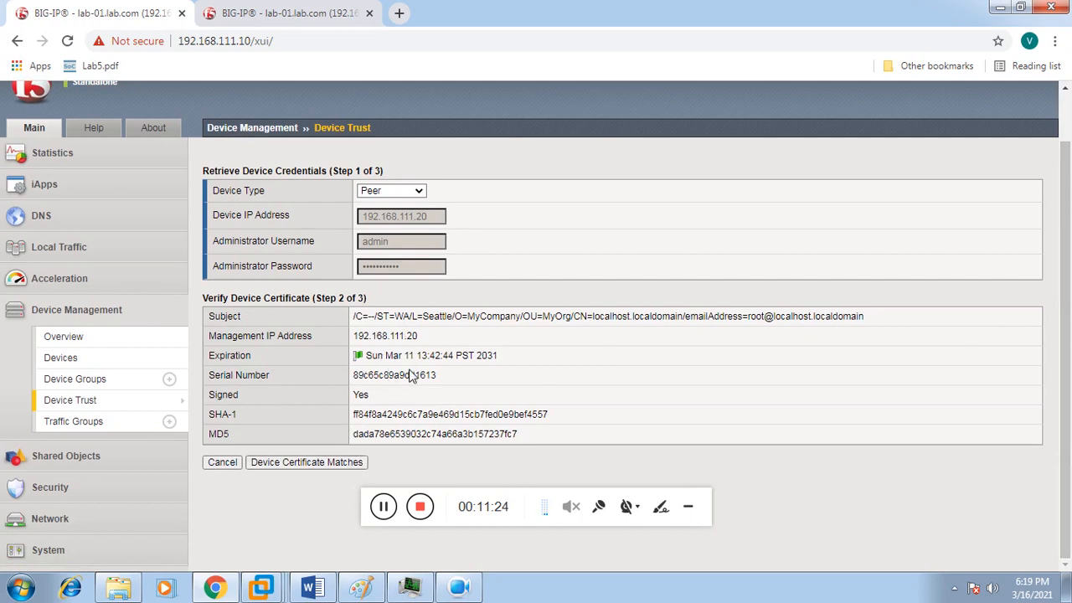
click(319, 467)
click(383, 507)
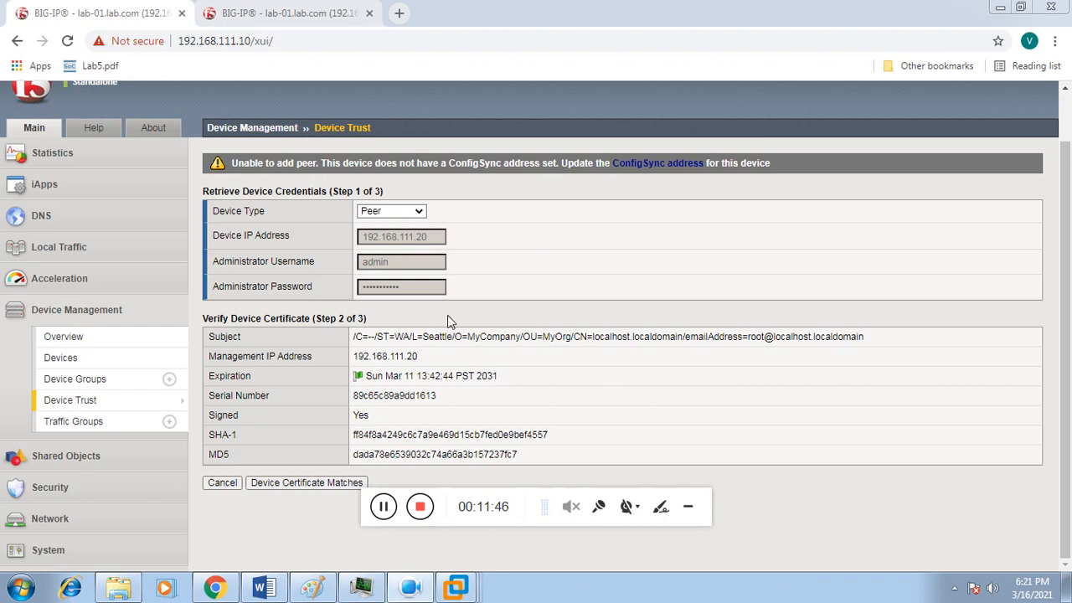
click(118, 363)
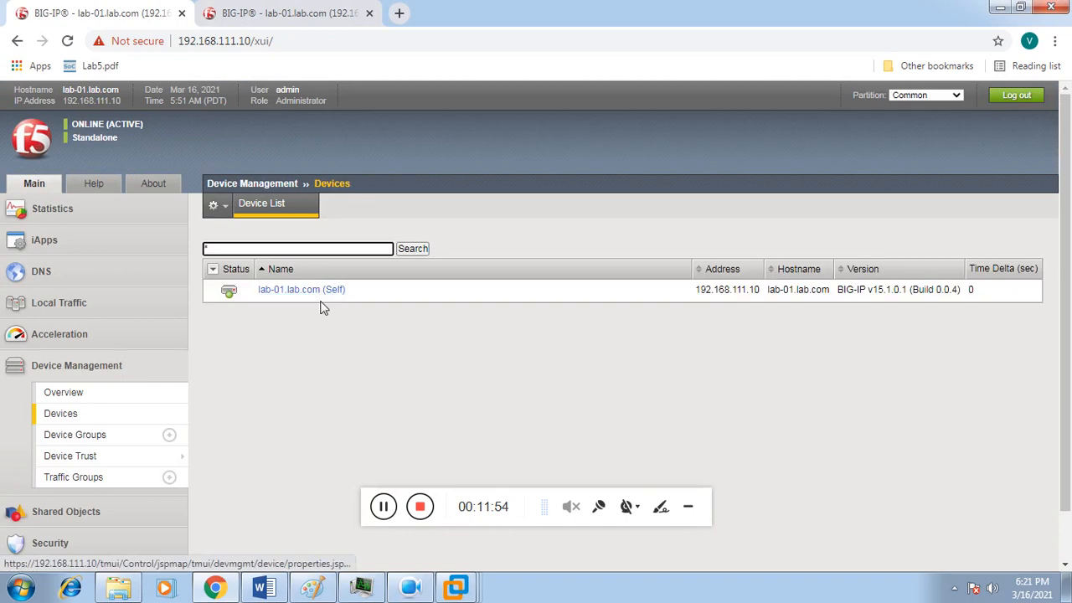
Step: Set lab-01.lab.com's ConfigSync local address to 192.168.21.3 (HA) and update it
click(306, 293)
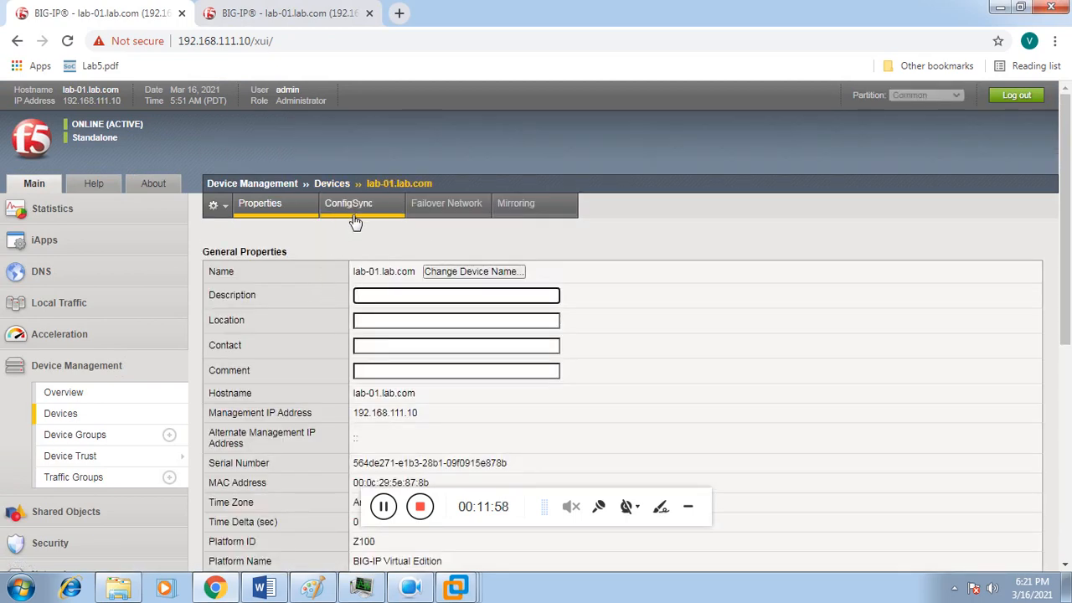
click(353, 212)
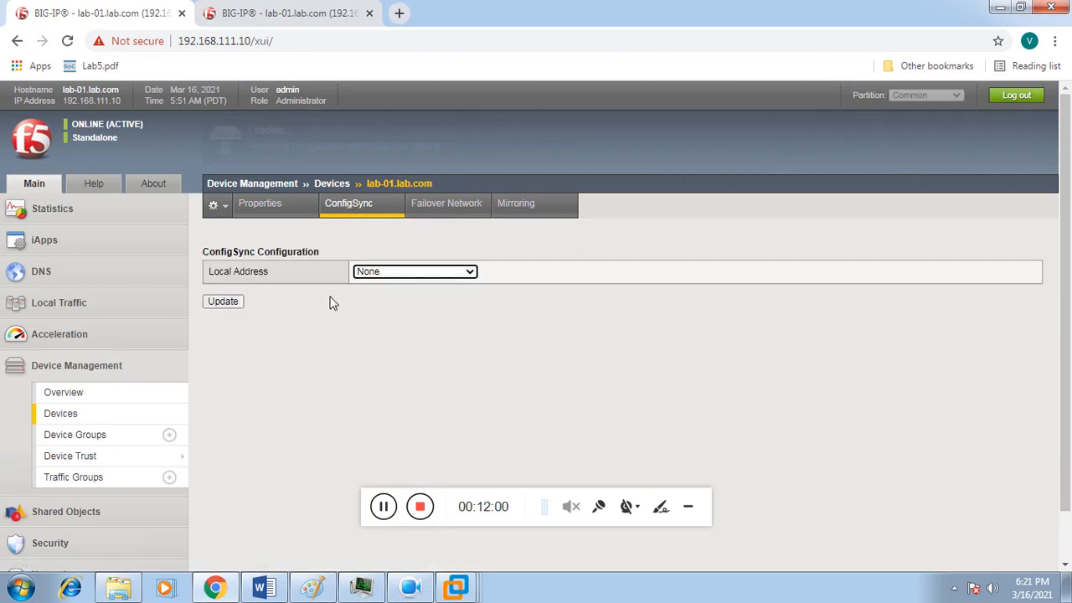
click(376, 273)
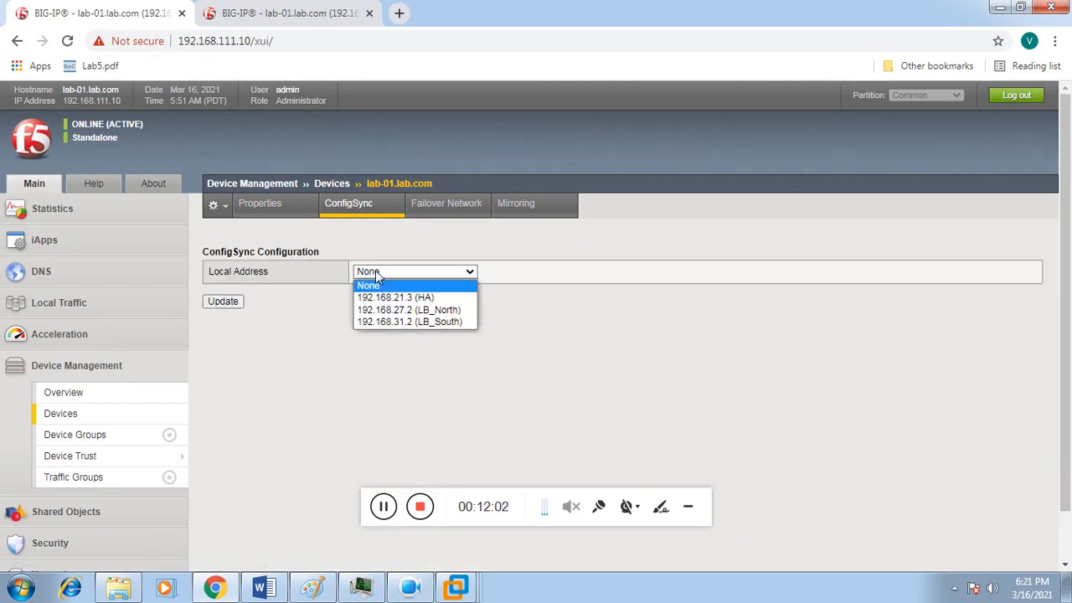
click(374, 298)
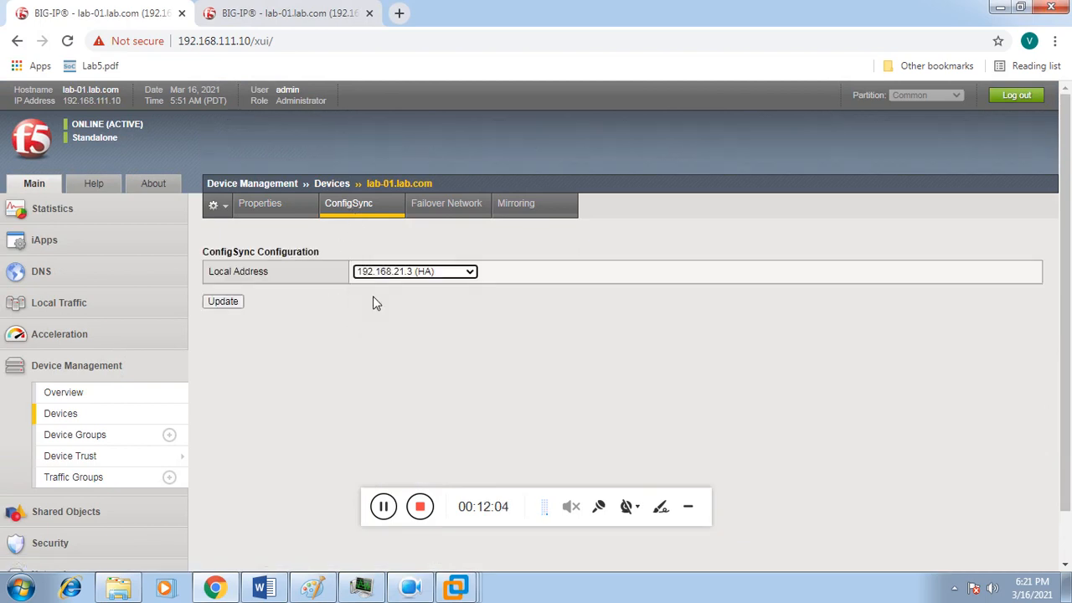
click(237, 304)
click(446, 211)
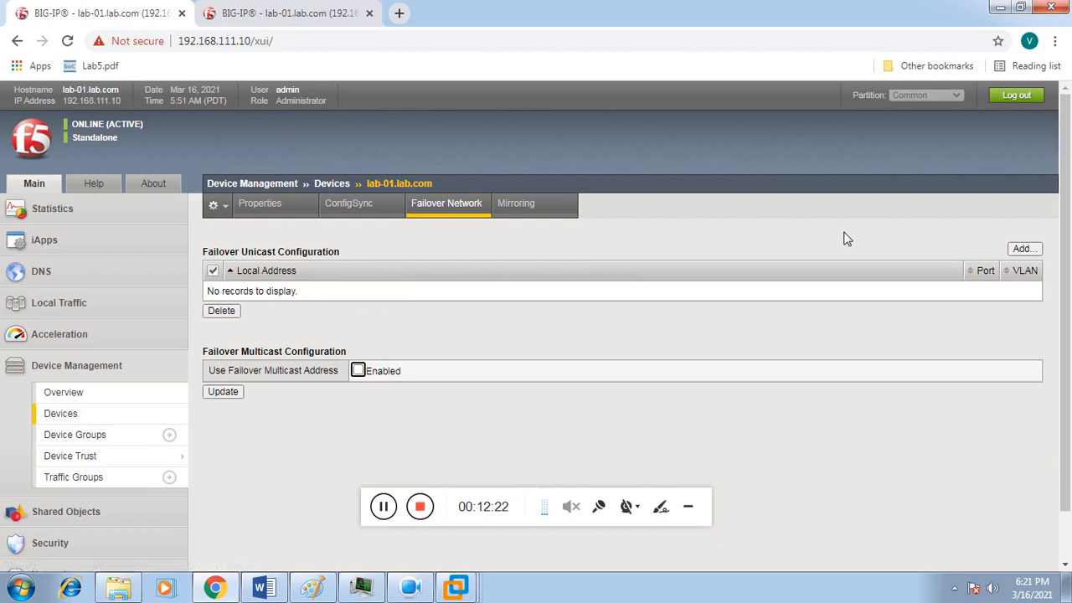
Step: Add 192.168.21.3 on port 1026 as lab-01's failover unicast address
click(1025, 249)
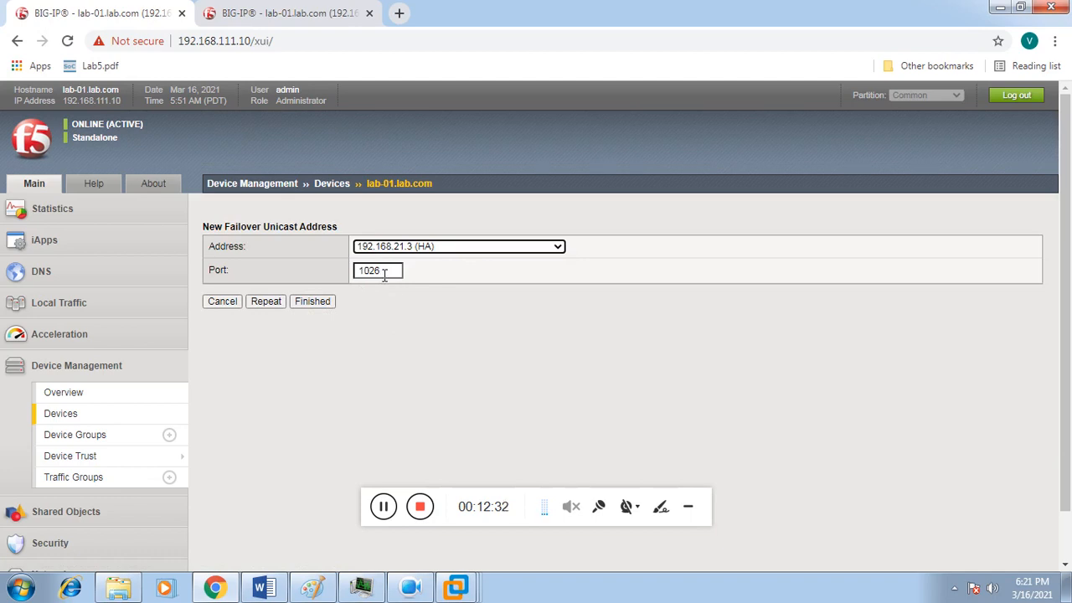
click(321, 303)
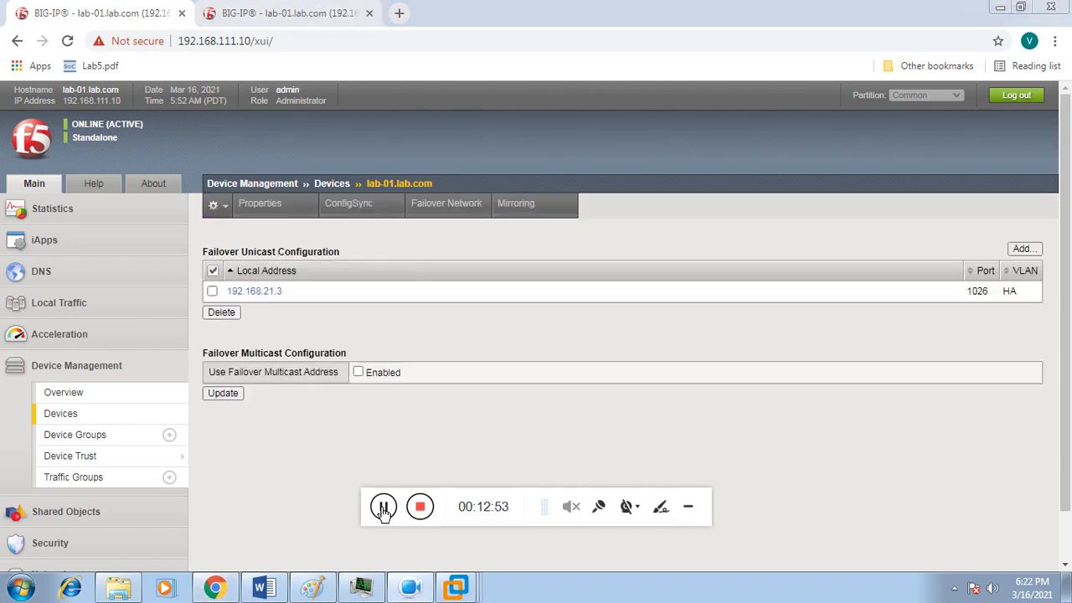
click(536, 210)
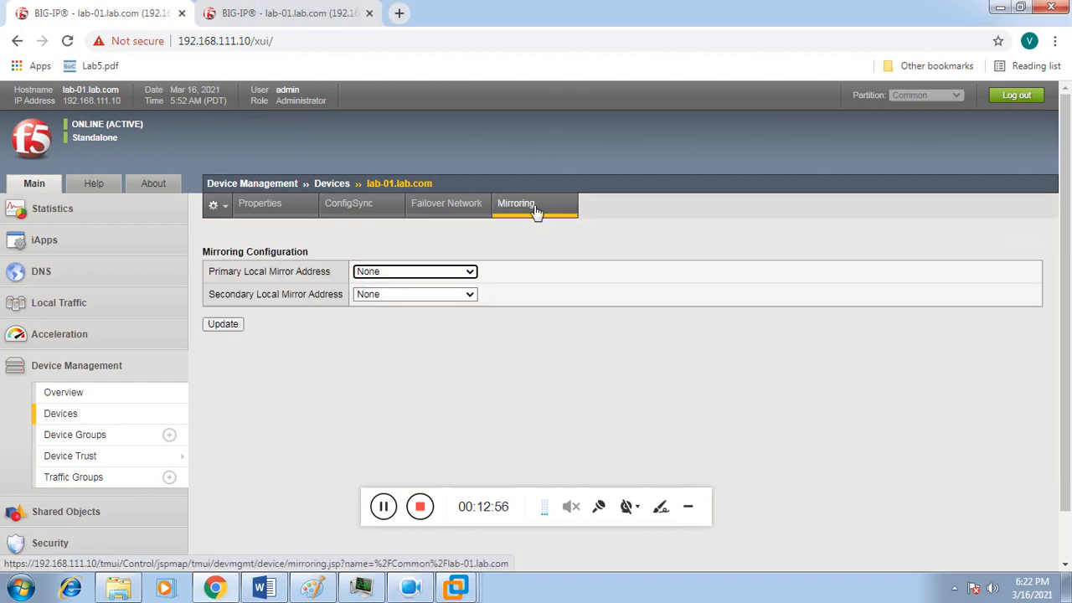
Step: Make 192.168.21.3 (HA) lab-01's primary local mirror address and save it
click(441, 270)
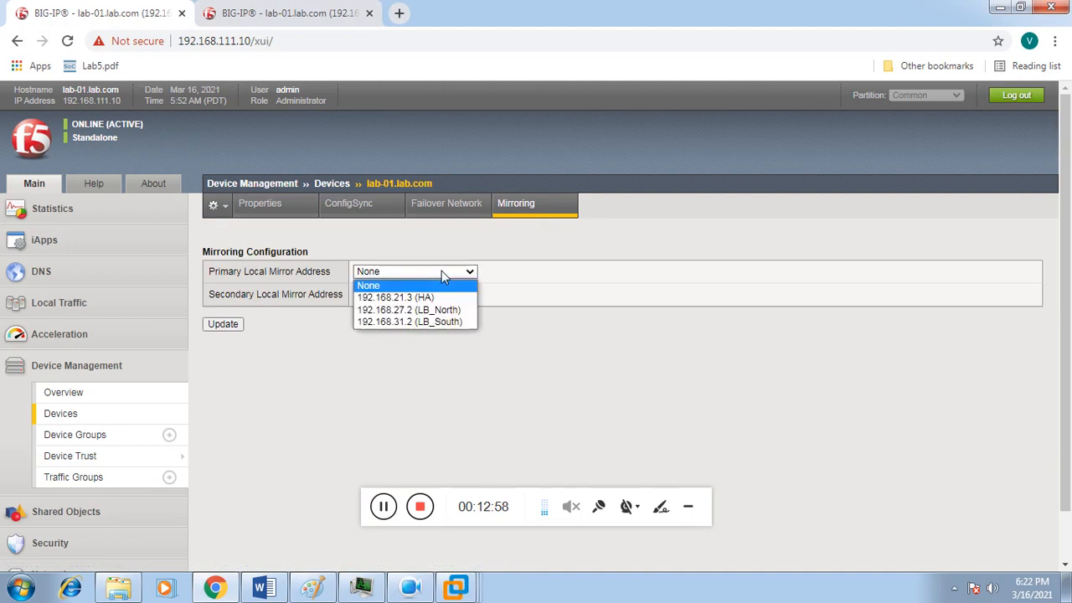
click(423, 300)
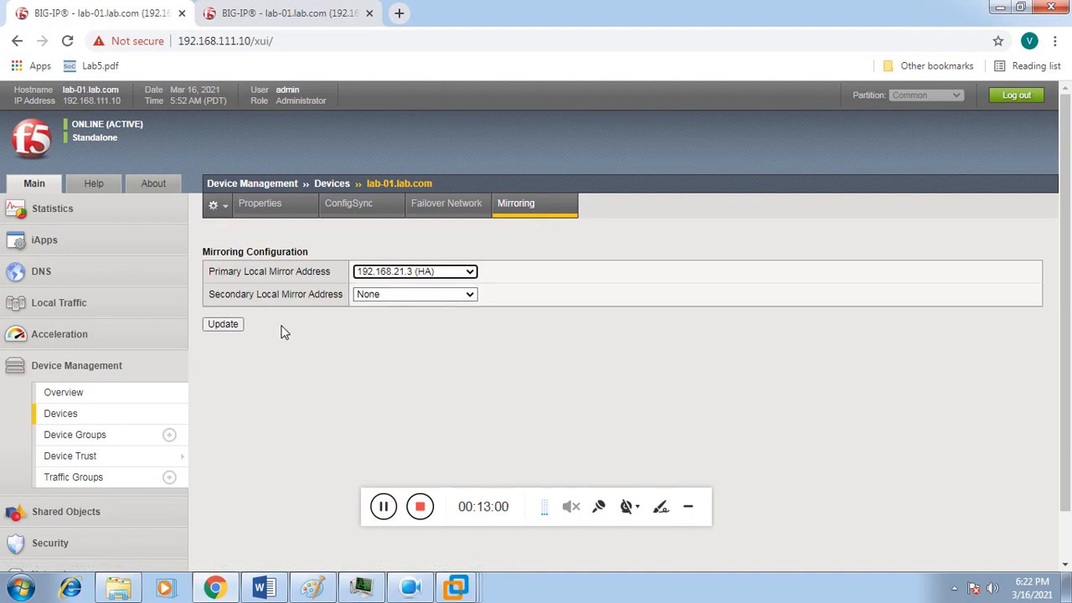
click(238, 329)
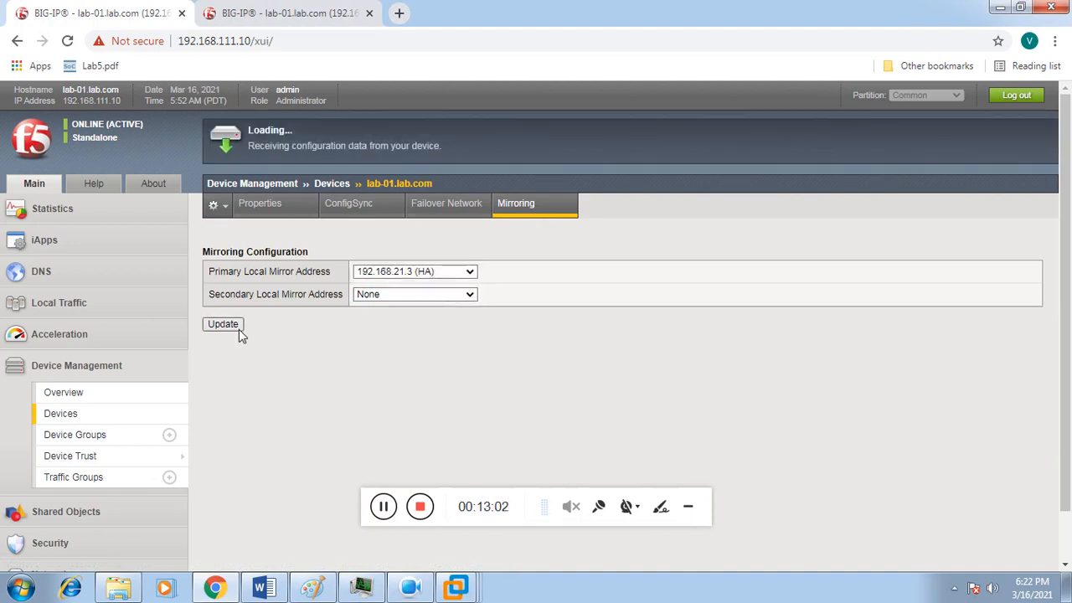
click(287, 17)
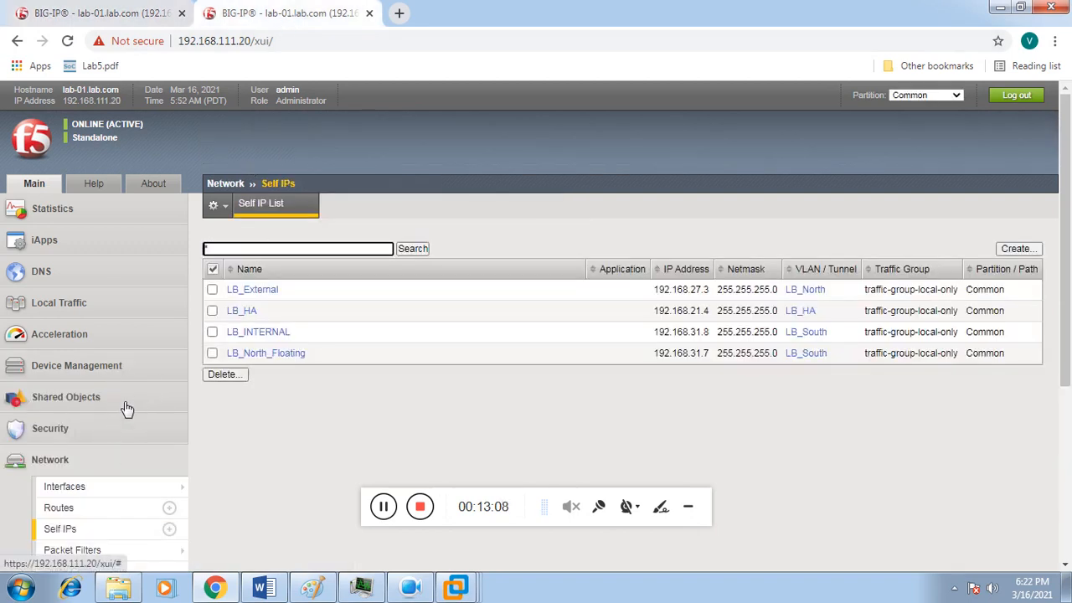
Step: On the 192.168.111.20 BIG-IP, open lab-02.lab.com's ConfigSync settings from the Devices list
click(107, 369)
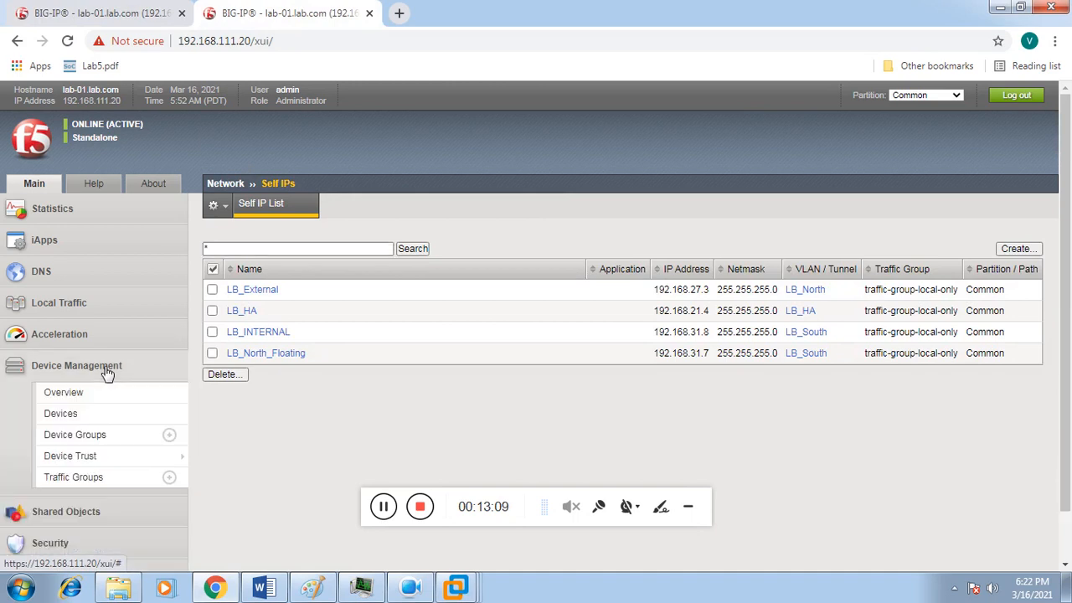
click(80, 417)
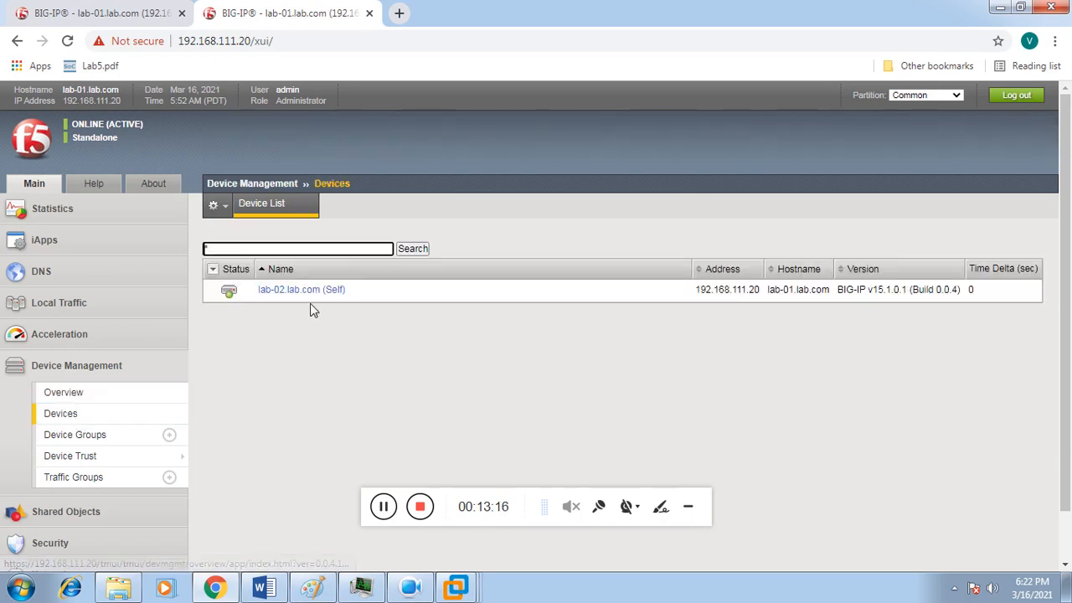
click(303, 291)
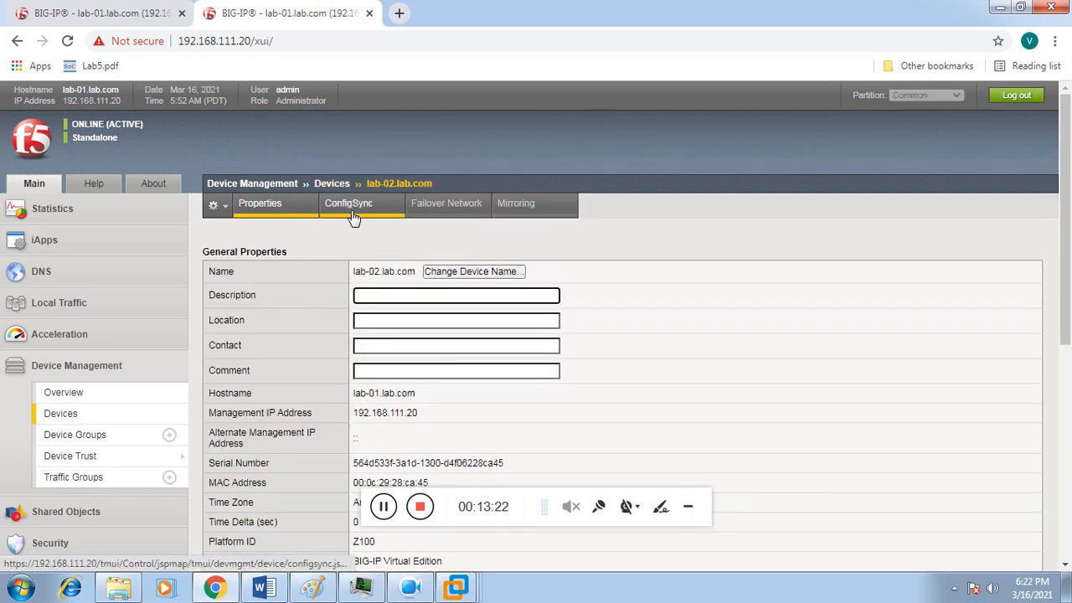
click(353, 215)
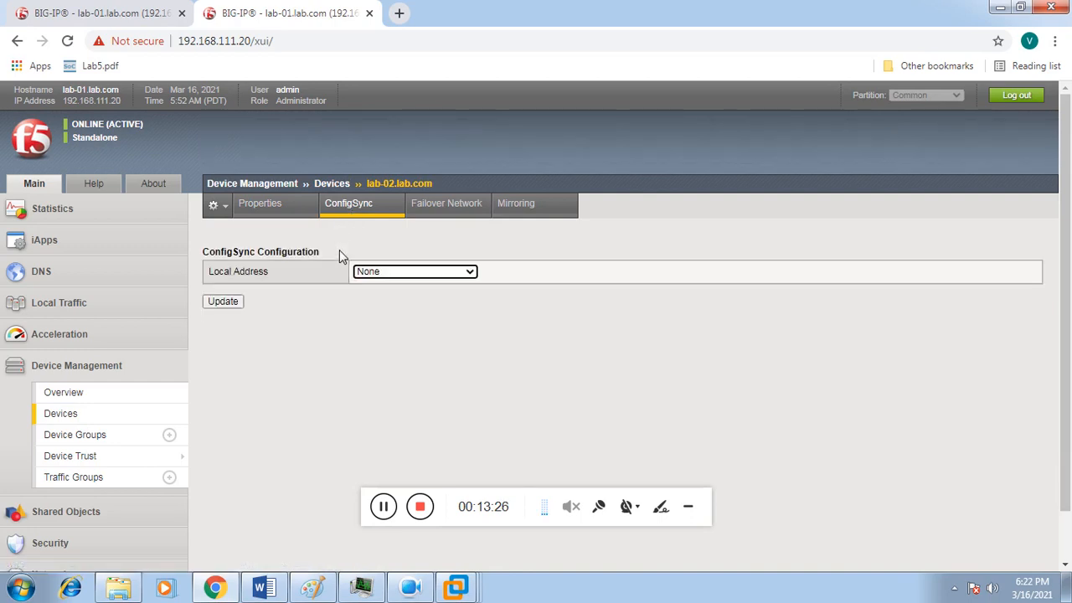
Step: Choose 192.168.21.4 (LB_HA) as lab-02's ConfigSync local address and update it
click(378, 273)
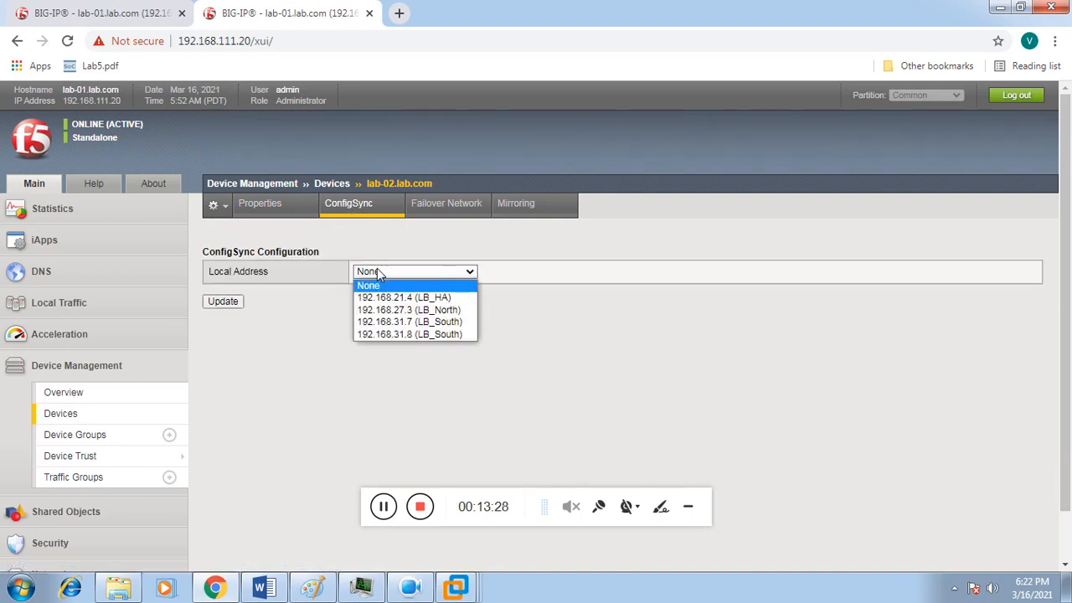
click(376, 299)
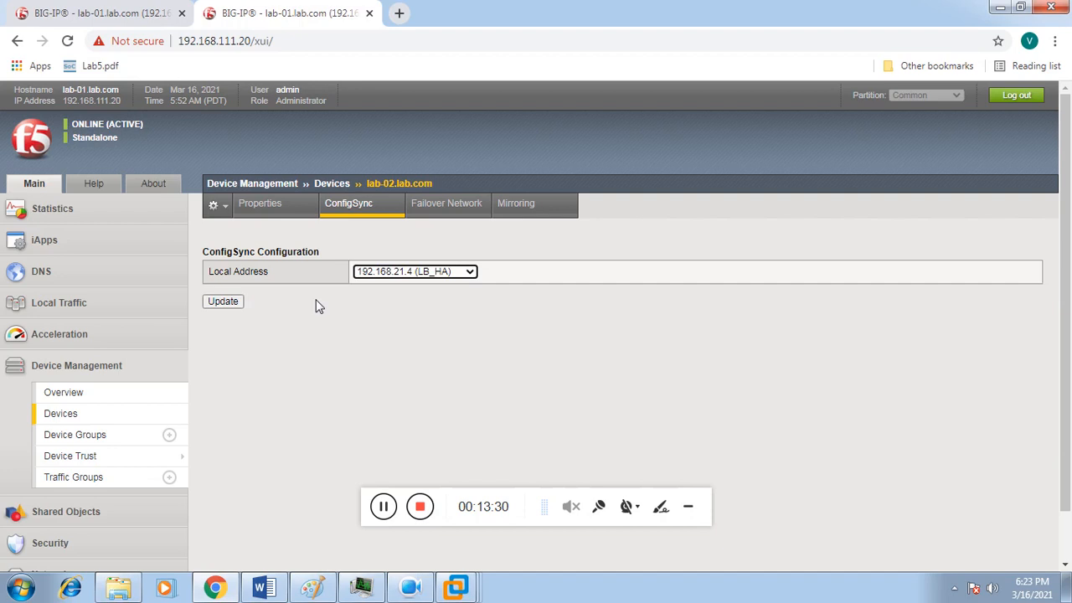
click(236, 303)
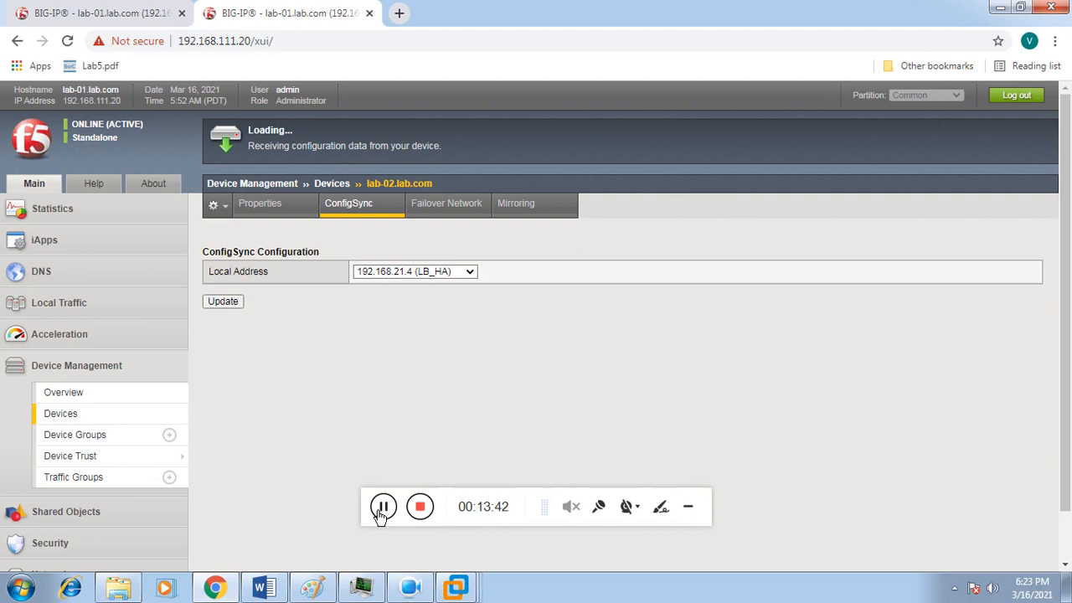
click(381, 511)
click(381, 511)
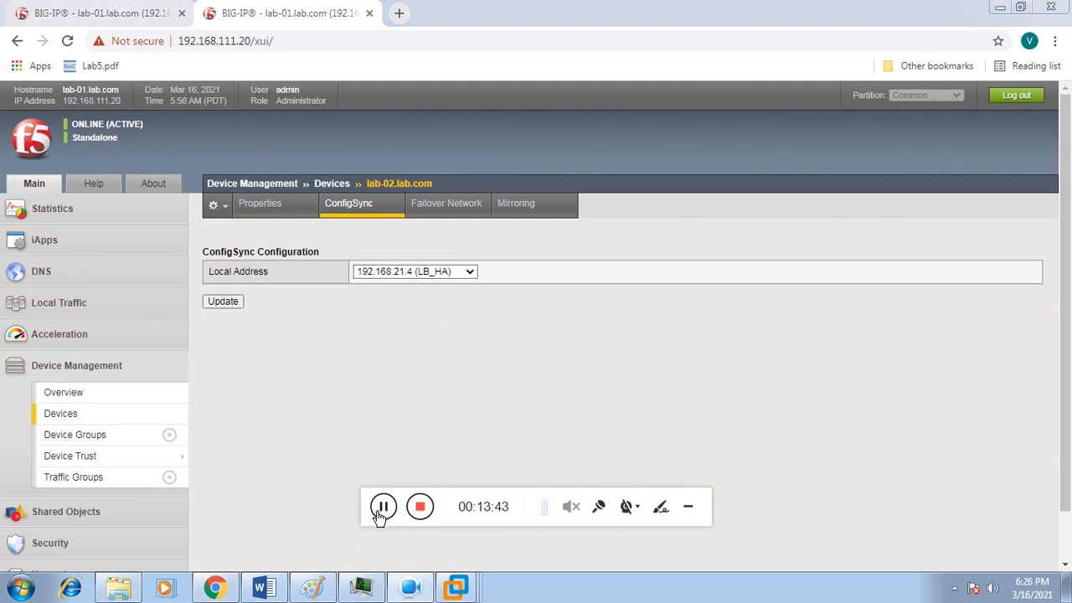
Step: Add failover unicast address 192.168.21.4, port 1026 on VLAN LB_HA for lab-02
click(445, 217)
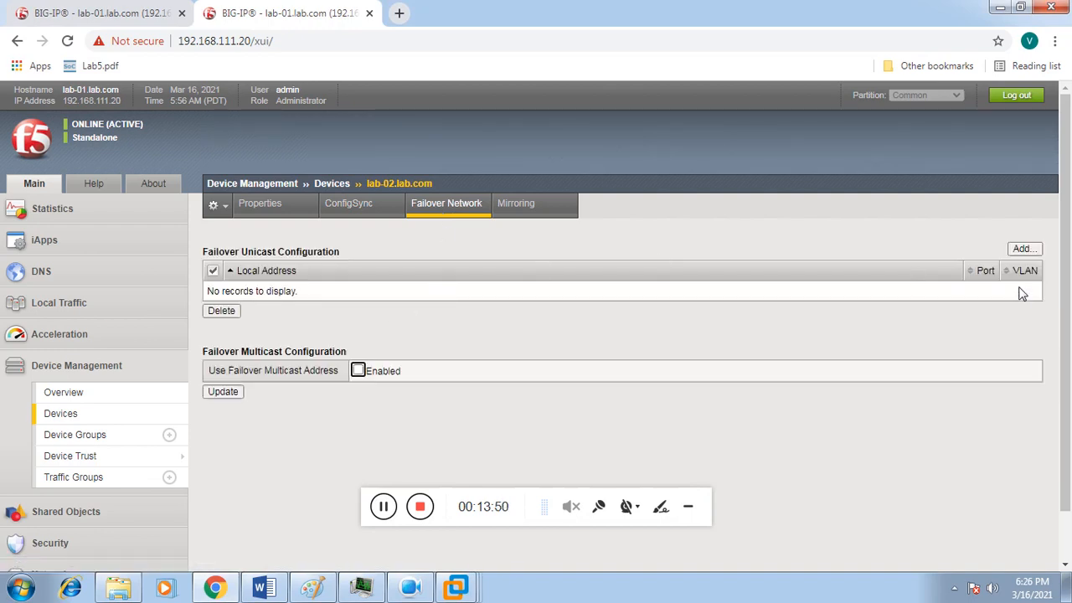
click(1023, 249)
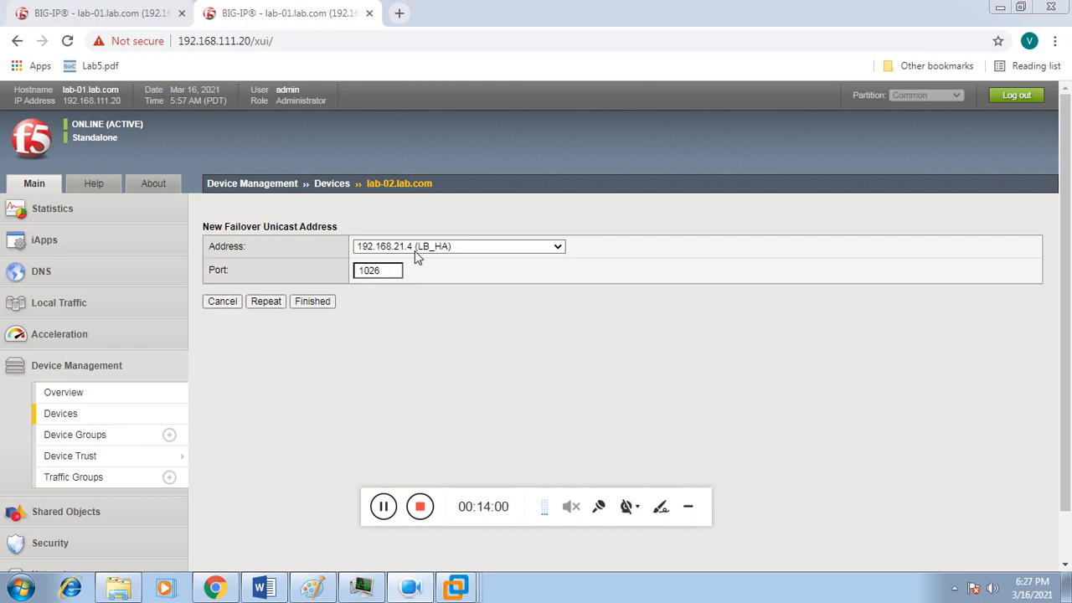
click(313, 302)
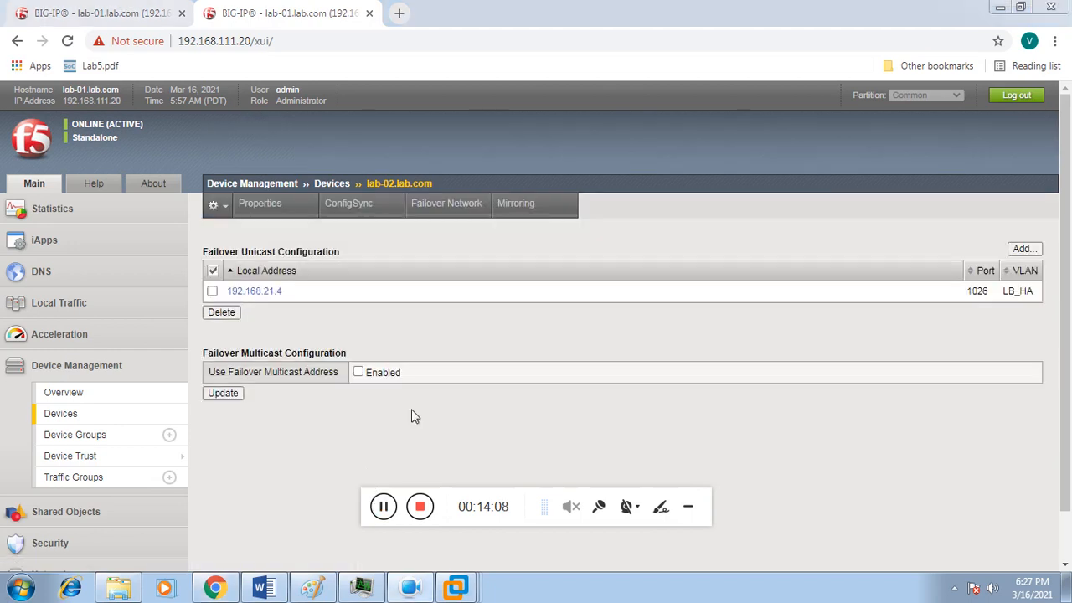
click(518, 204)
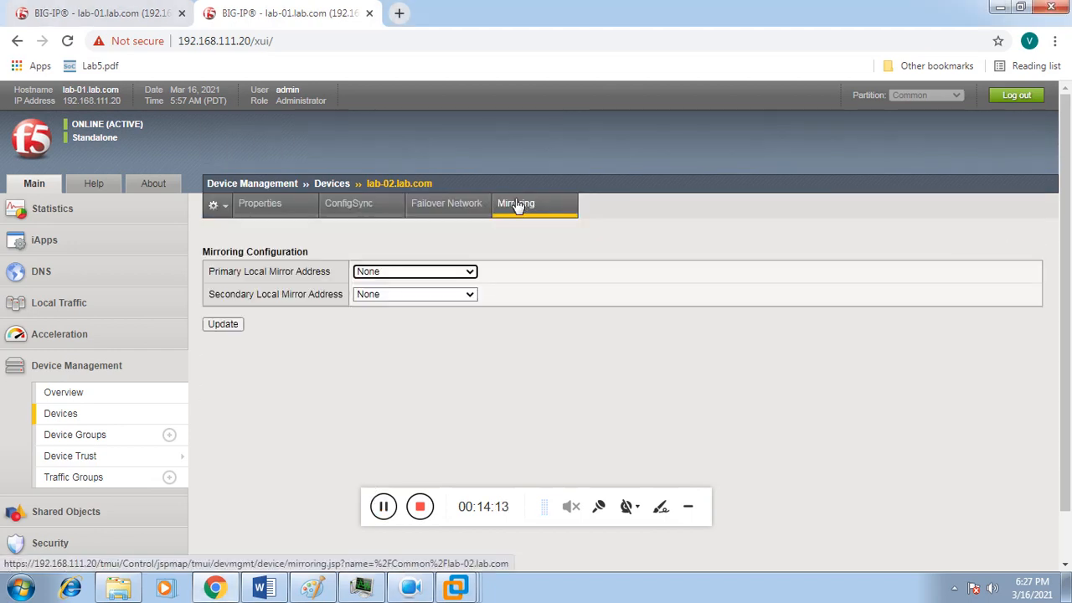
Step: Set lab-02's primary local mirror address to 192.168.21.4 (LB_HA), then return to lab-01's Device Trust
click(451, 270)
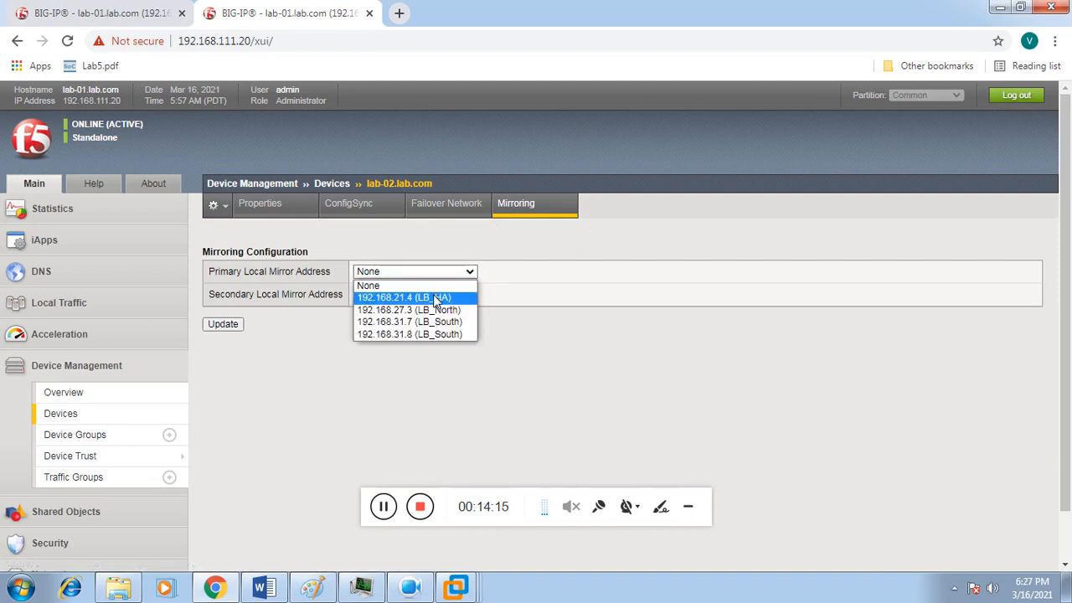
click(435, 299)
click(223, 324)
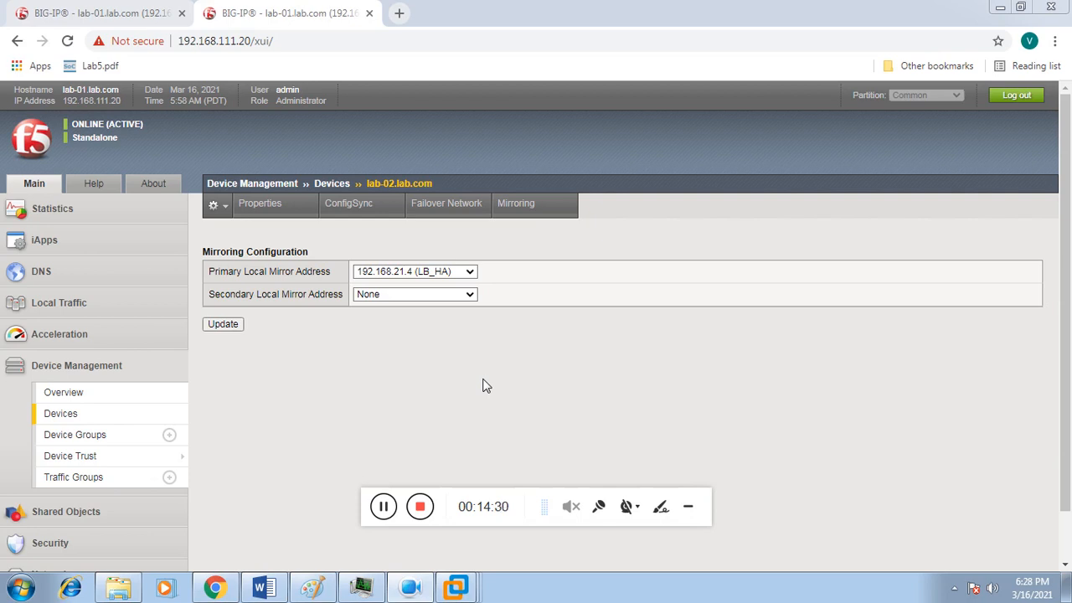
click(114, 12)
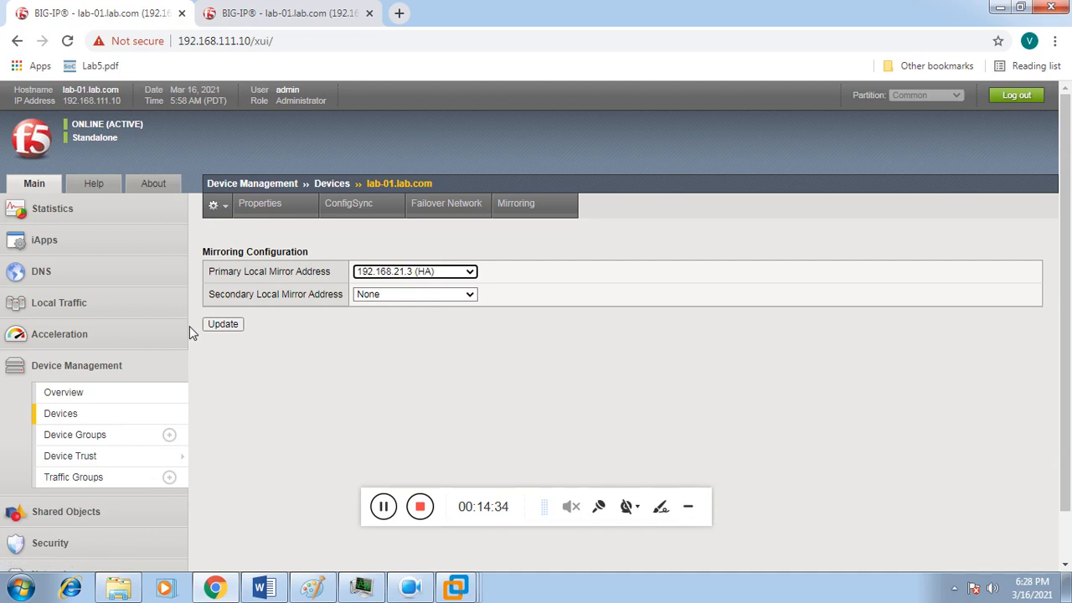
click(111, 458)
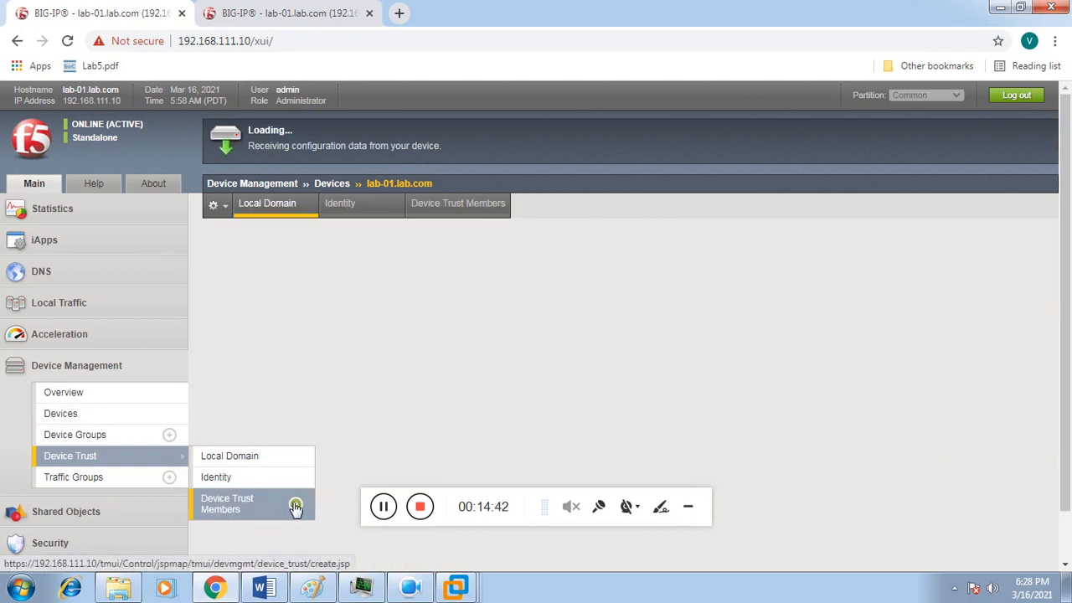
Step: Start a new device trust member with peer IP 192.168.111.20 and the admin username and password
click(295, 506)
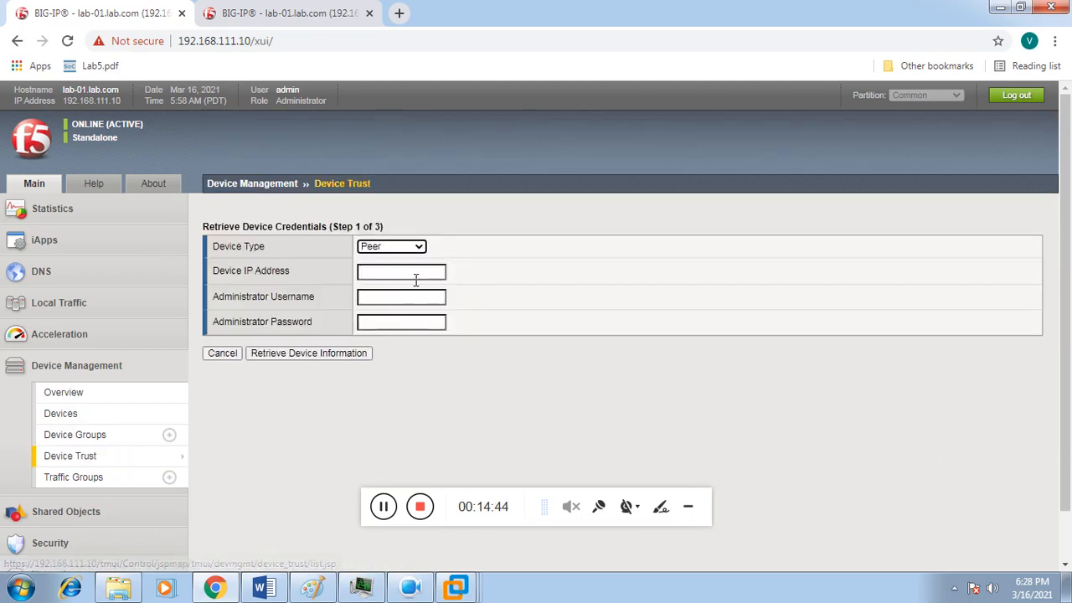
click(413, 275)
text(1)
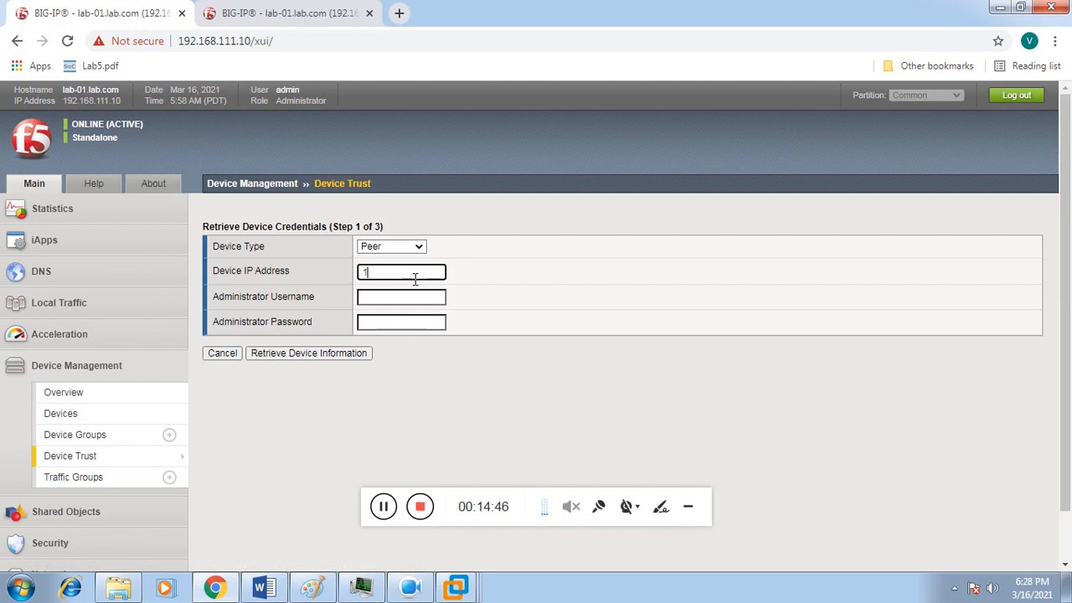
text(92.168.111.20)
click(409, 295)
text(a)
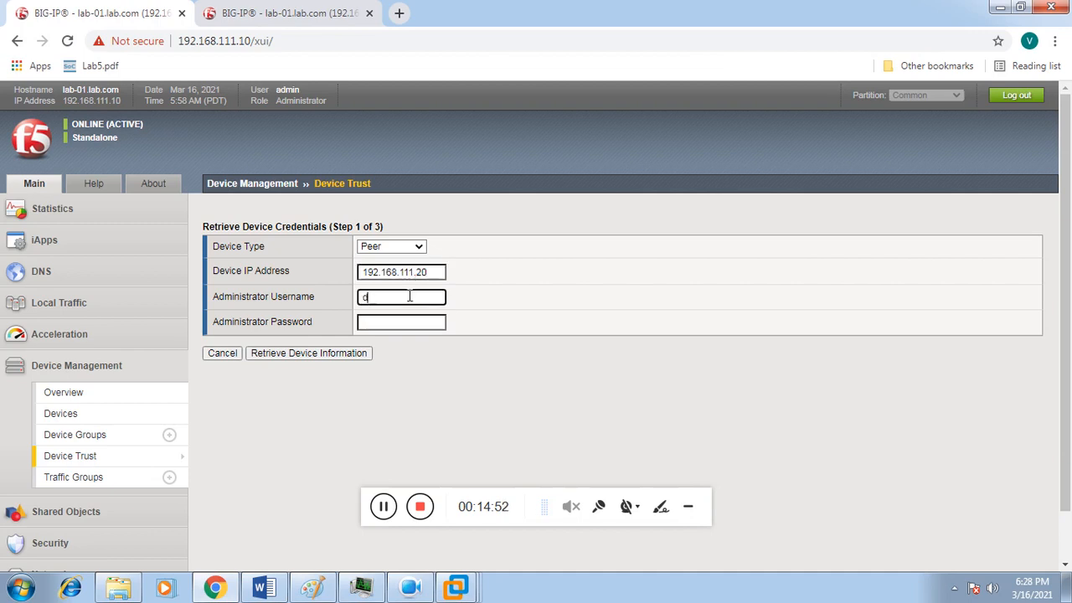
text(dmin)
key(Tab)
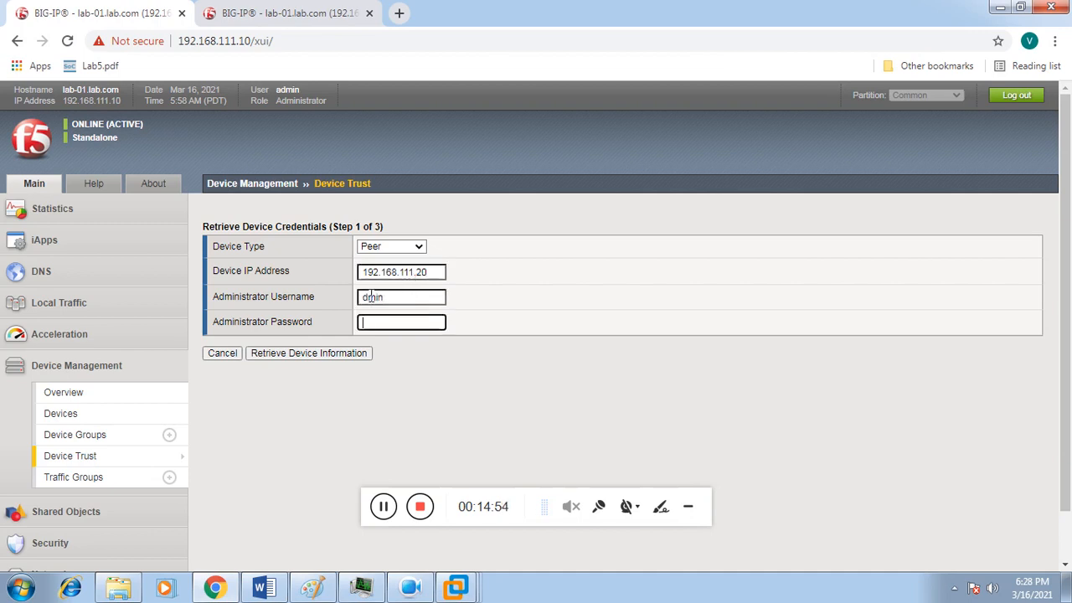
click(366, 296)
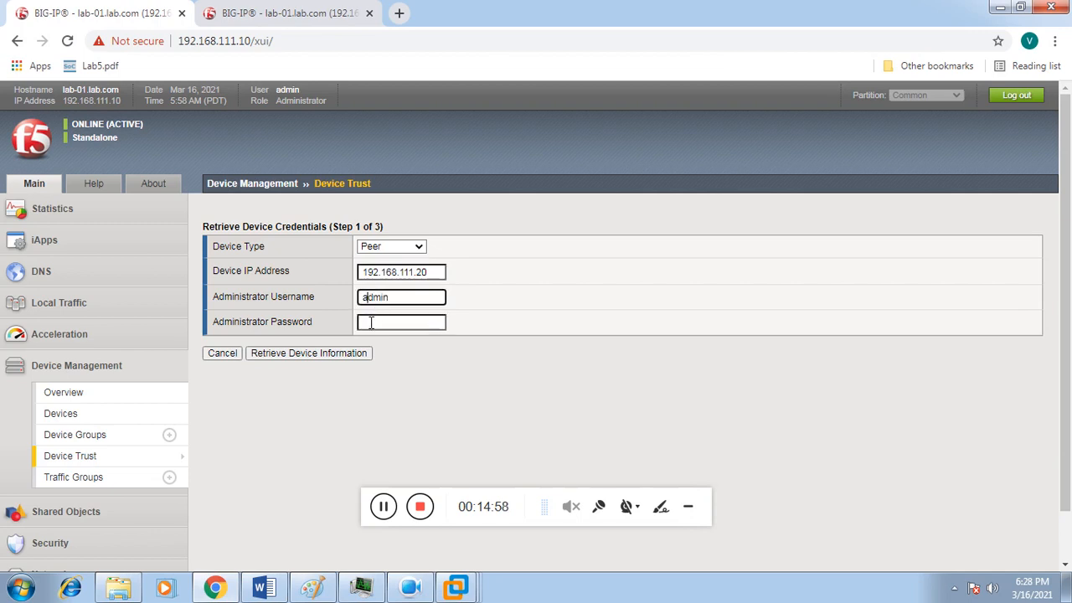
click(370, 322)
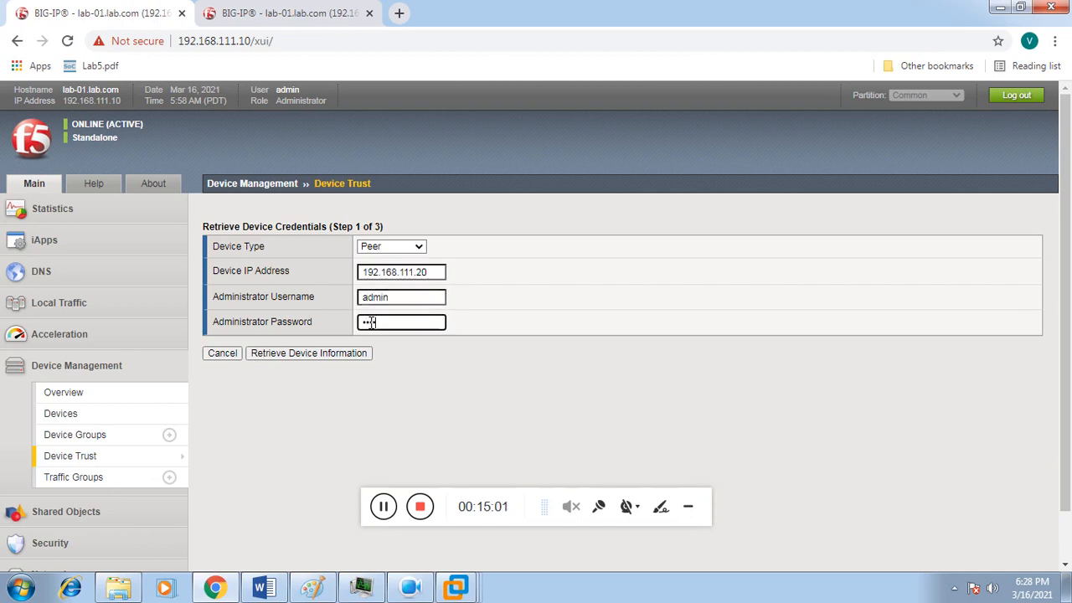
Step: Retrieve the peer's information, confirm the certificate matches, and add lab-02.lab.com as a peer
click(307, 355)
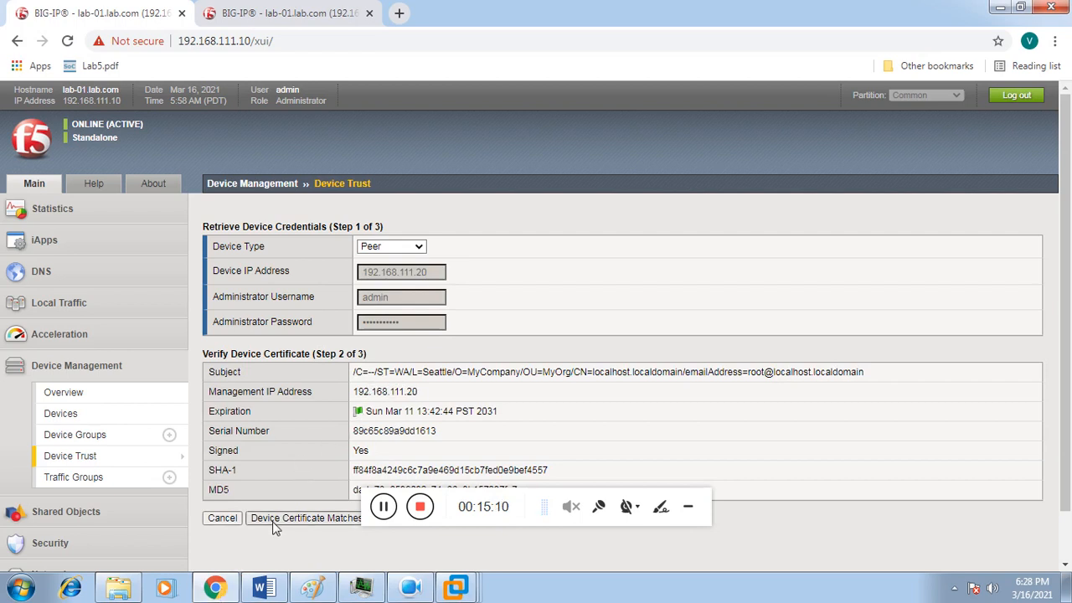
click(275, 517)
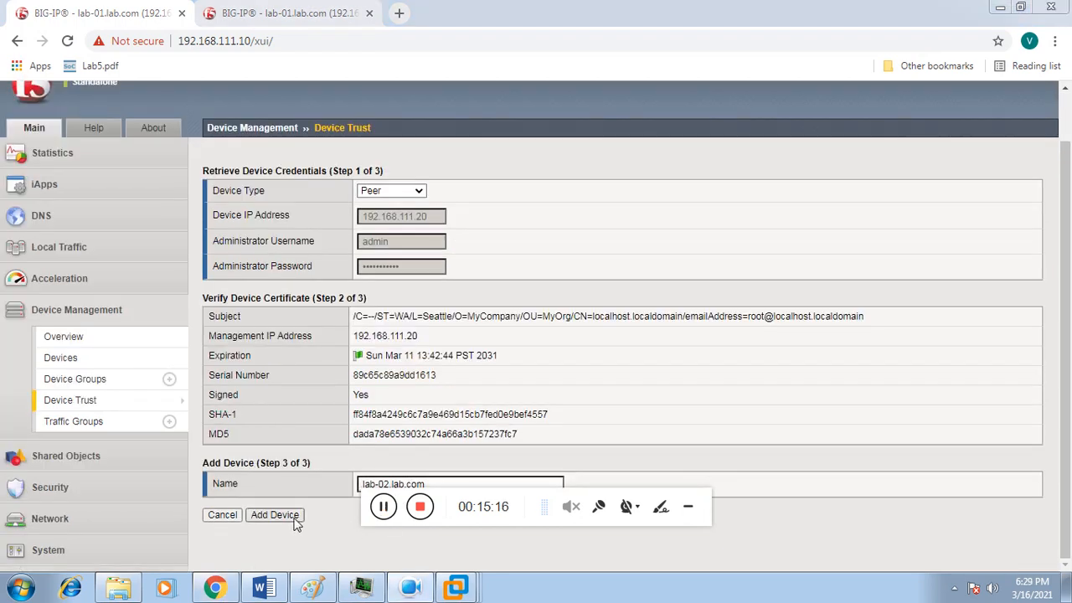
click(291, 517)
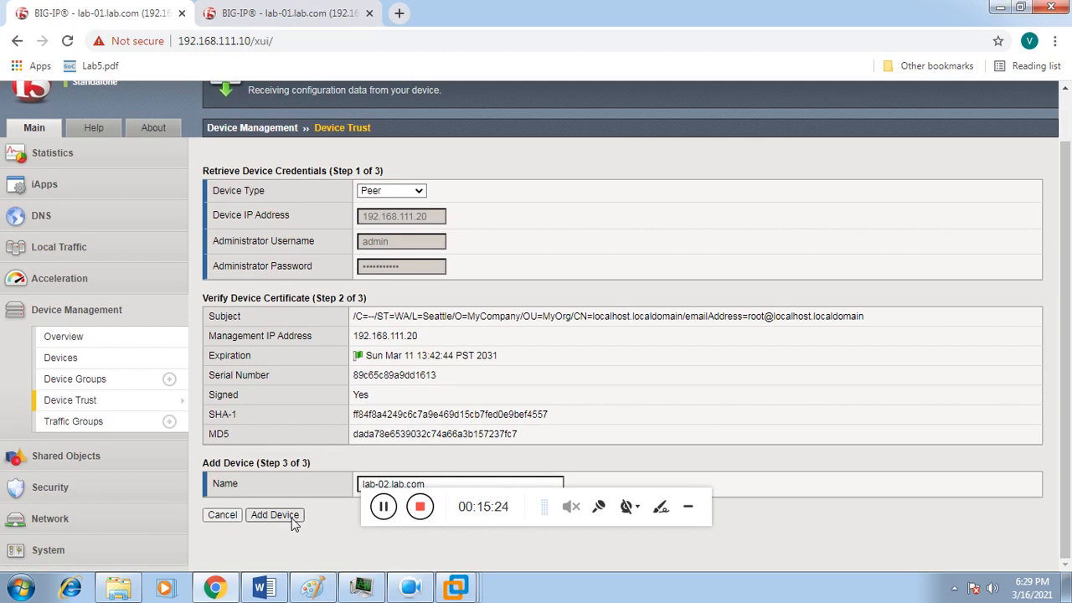
click(382, 506)
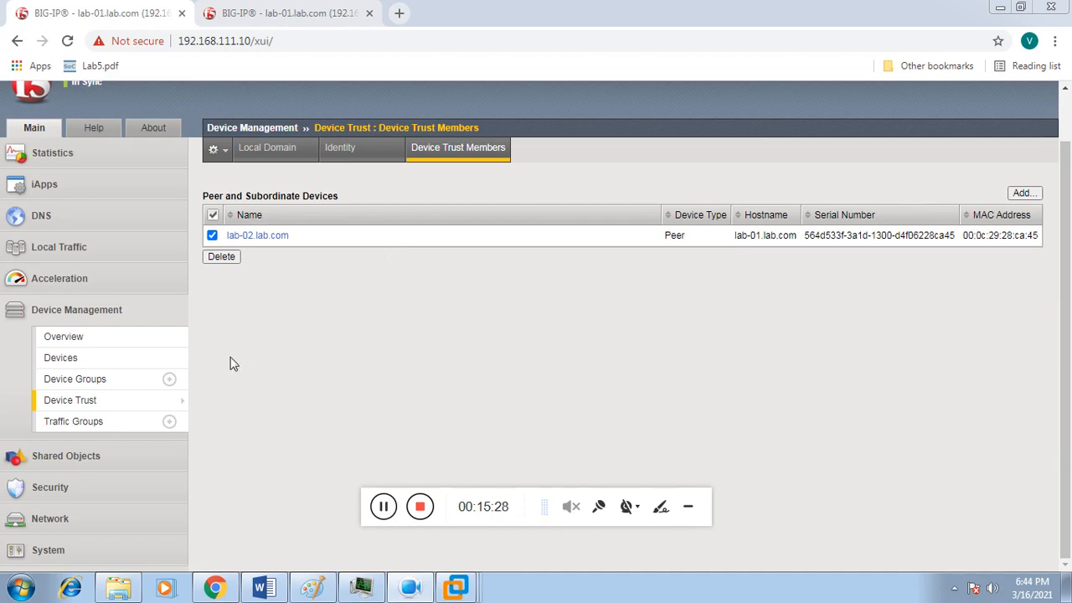
Step: Start a new device group named LAB with group type Sync-Failover
click(170, 380)
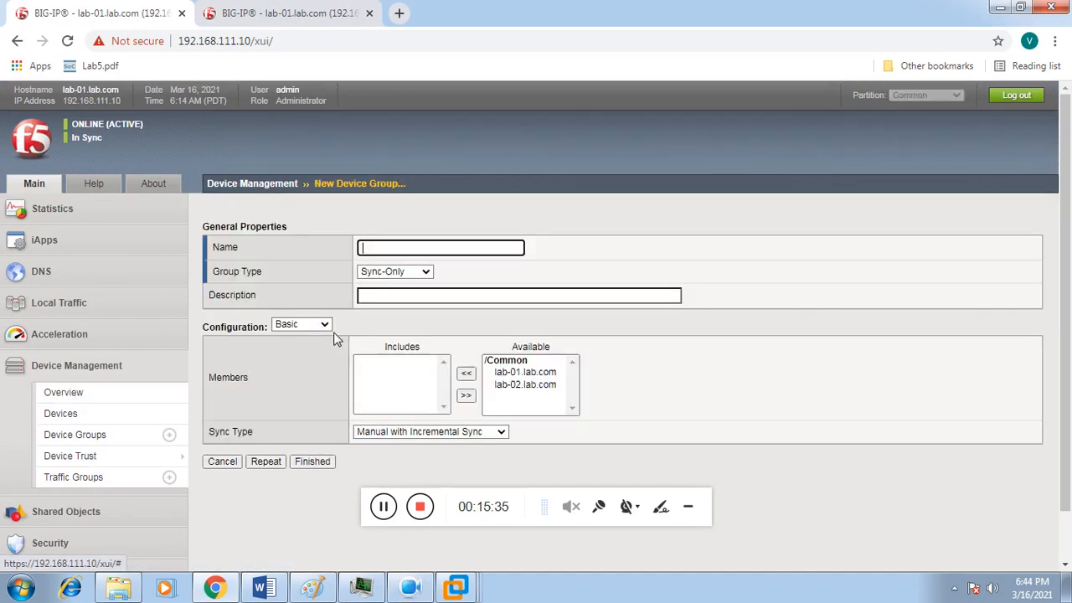
click(410, 253)
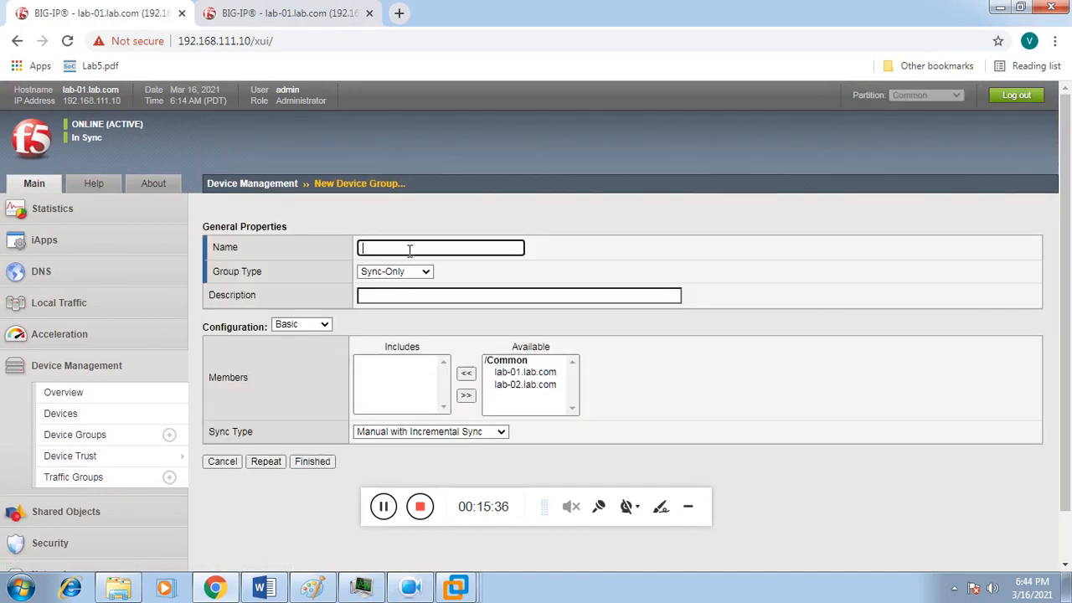
text(lab)
key(BackSpace)
key(BackSpace)
text(LAB)
click(406, 276)
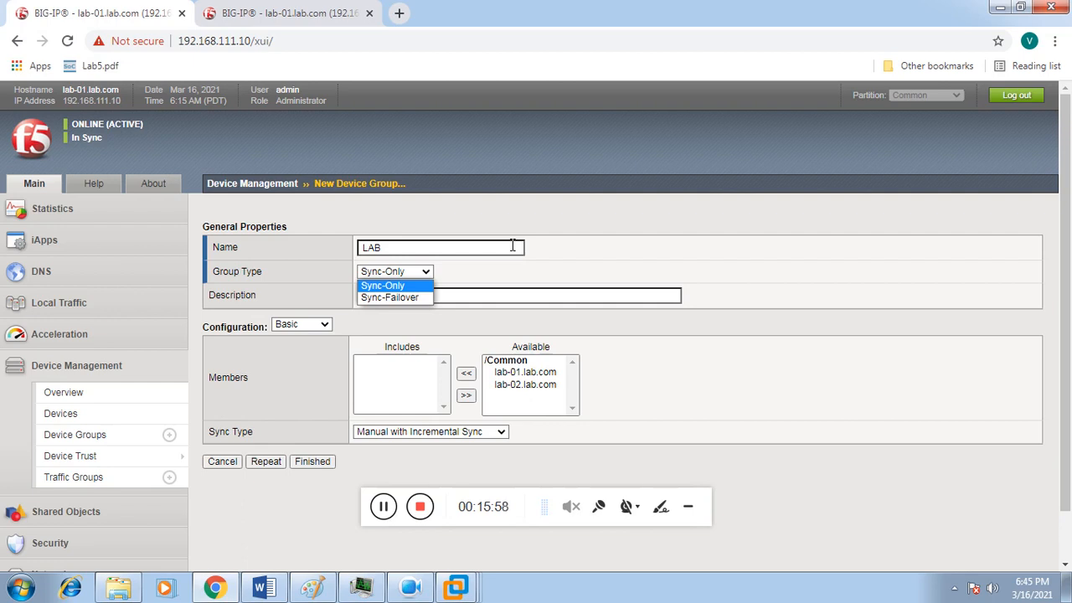
click(419, 299)
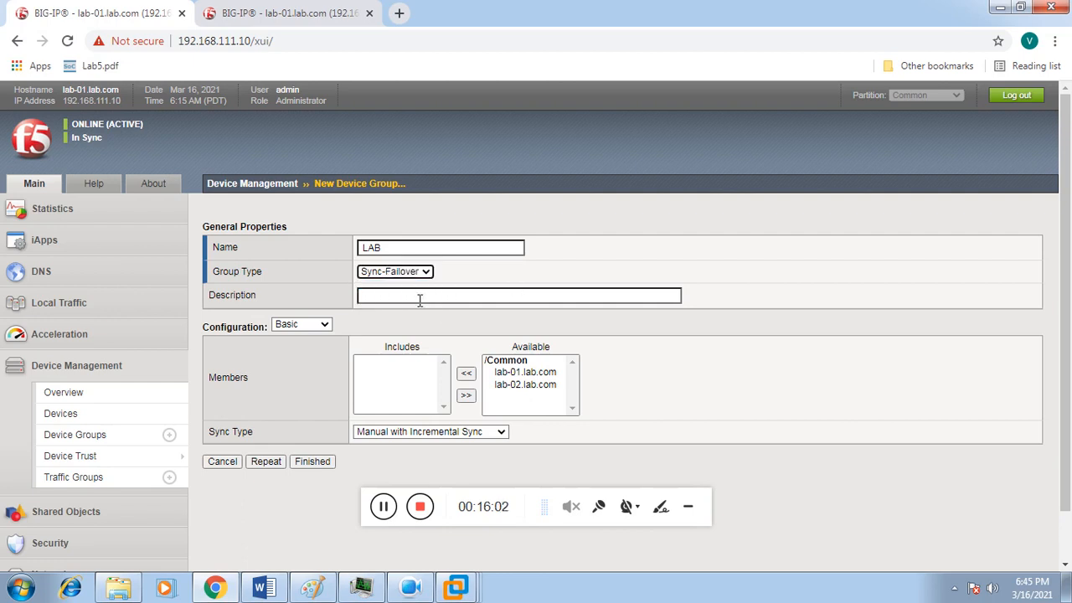
Step: Add lab-01.lab.com and lab-02.lab.com as members, keep Manual with Incremental Sync, and finish
click(527, 375)
click(466, 374)
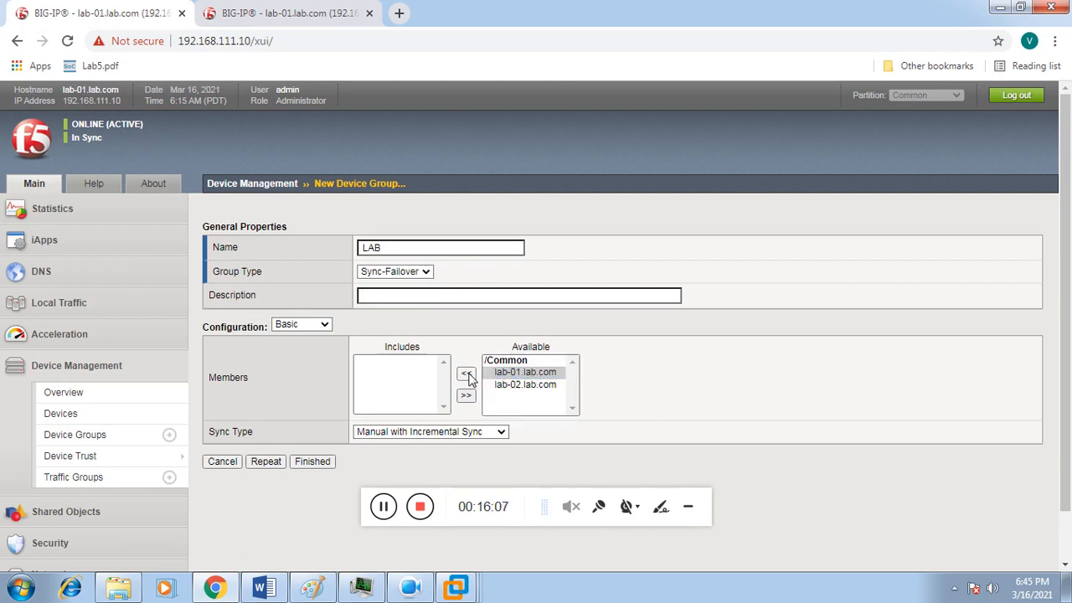
click(511, 376)
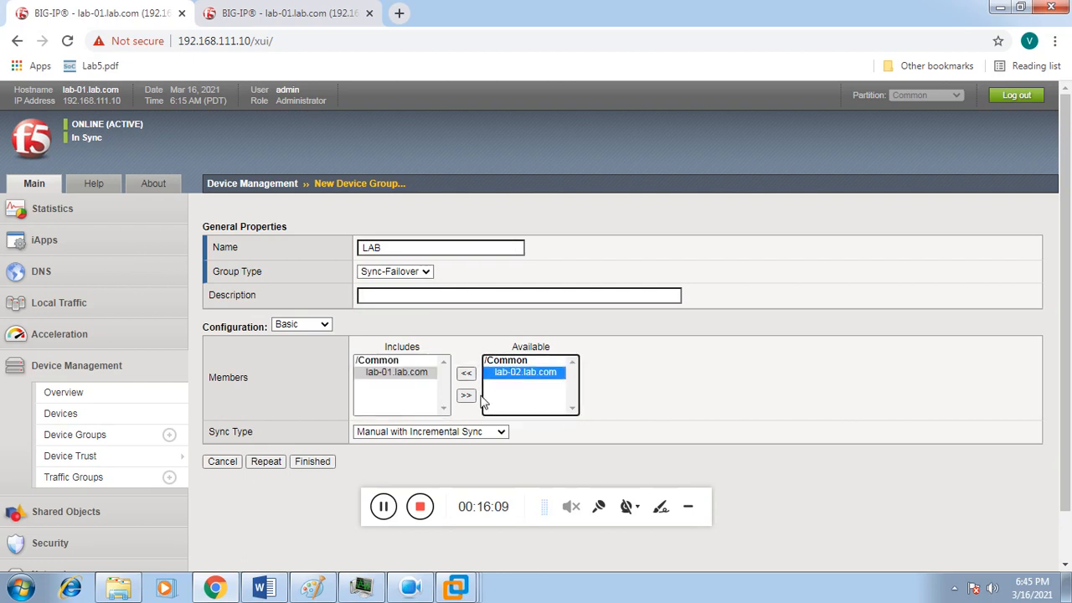
click(467, 374)
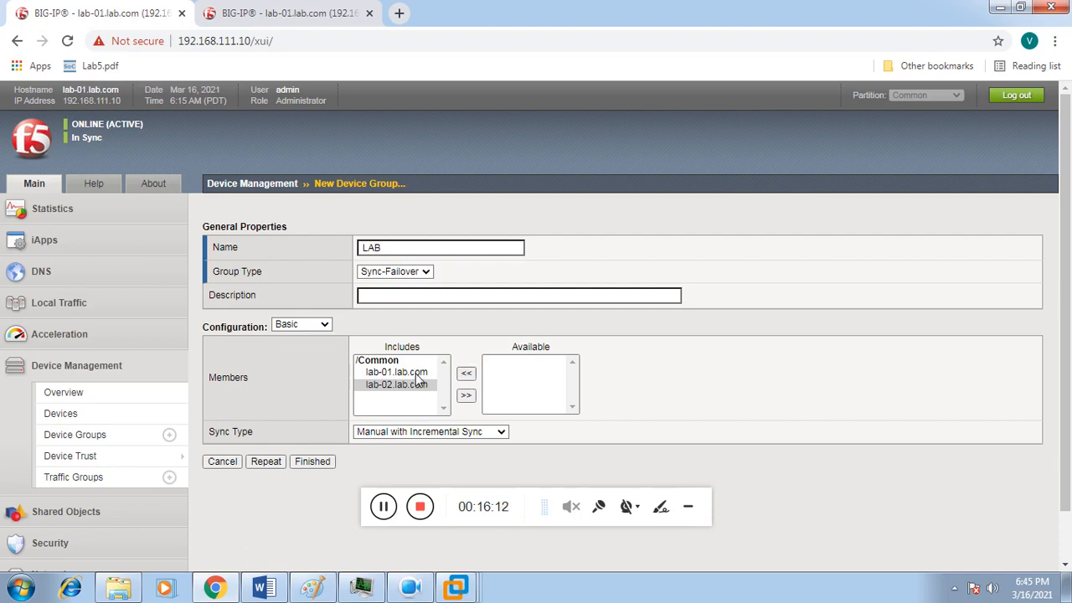
click(396, 432)
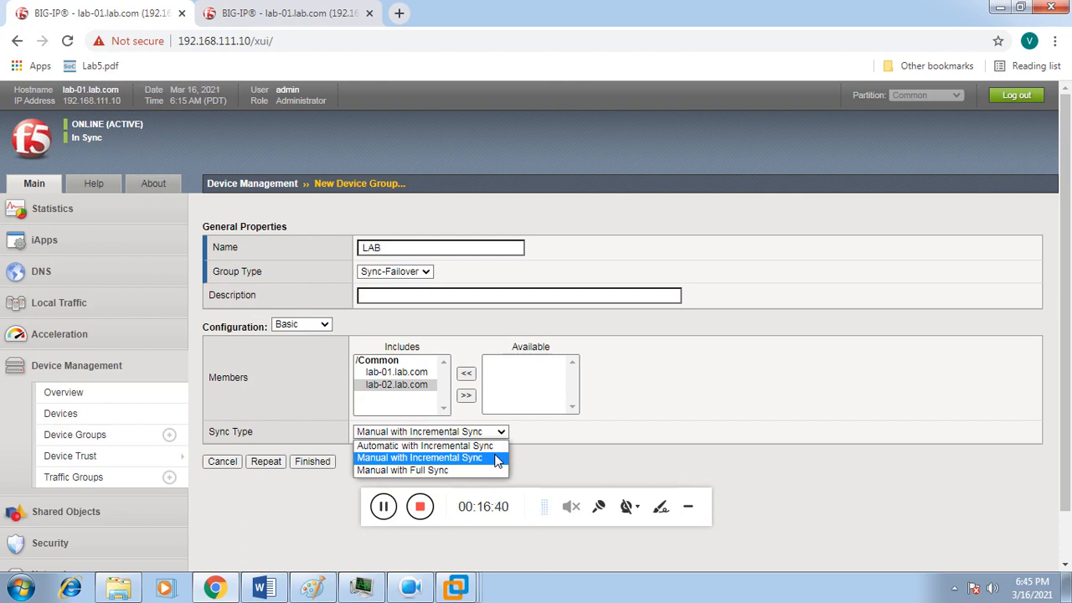
click(498, 461)
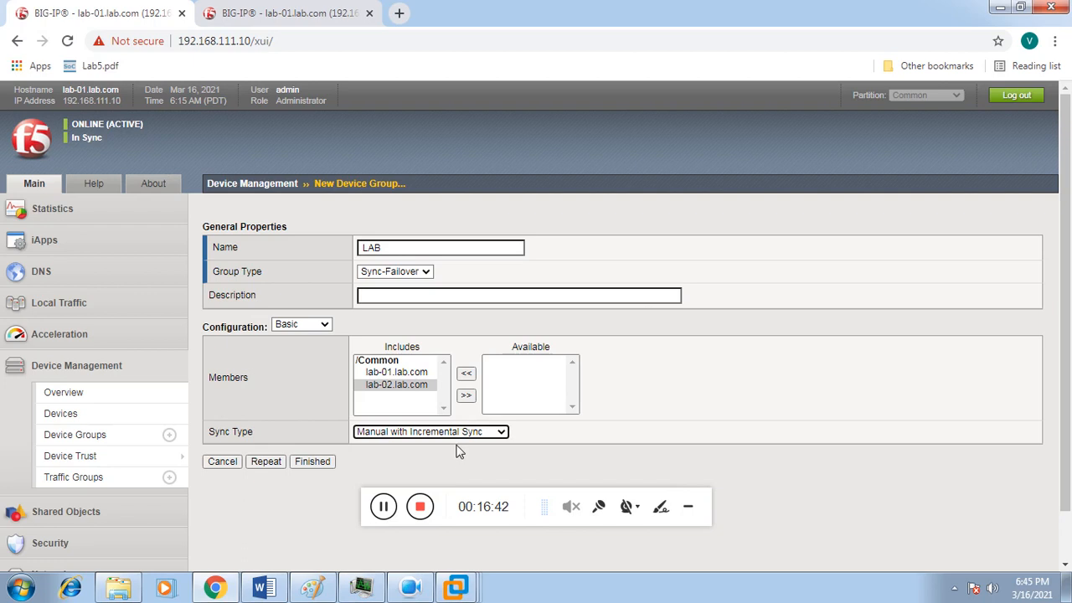
click(329, 461)
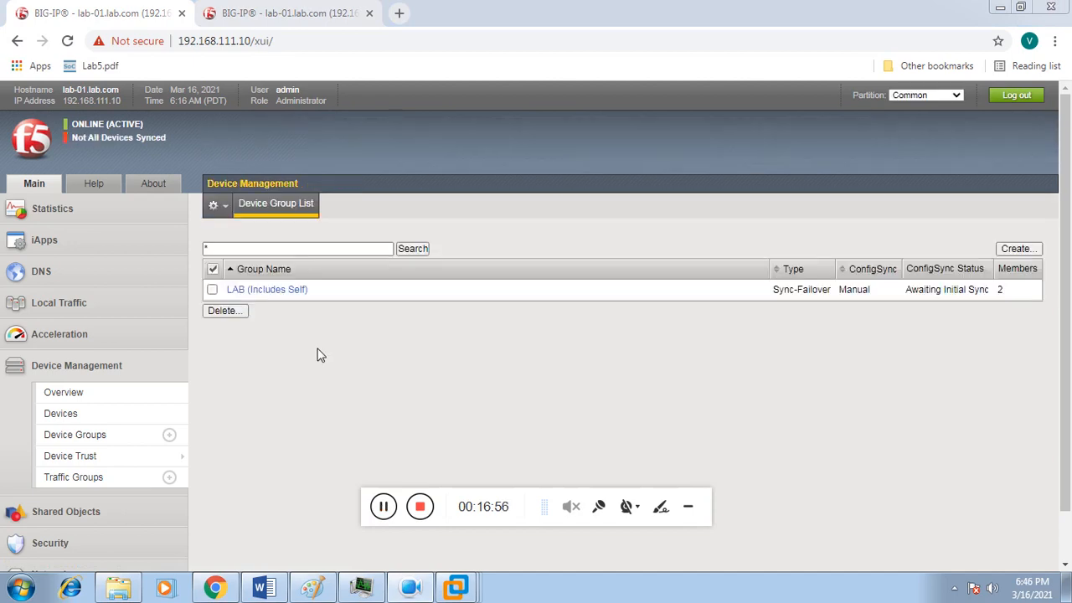
Step: Open the LAB group's properties, then review the Device Management Overview sync status on both BIG-IPs
click(295, 292)
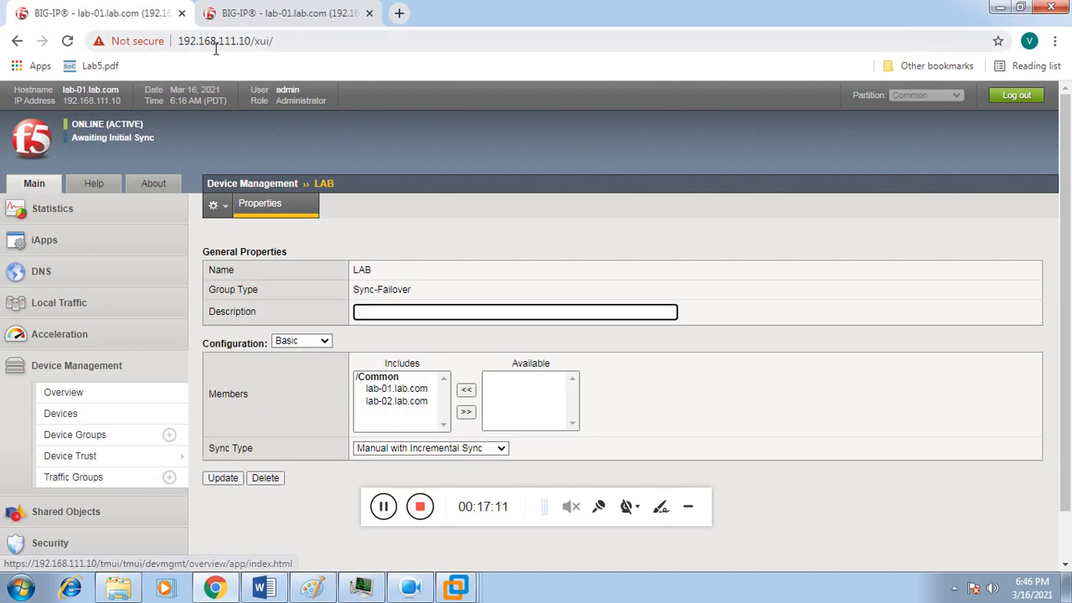
click(270, 14)
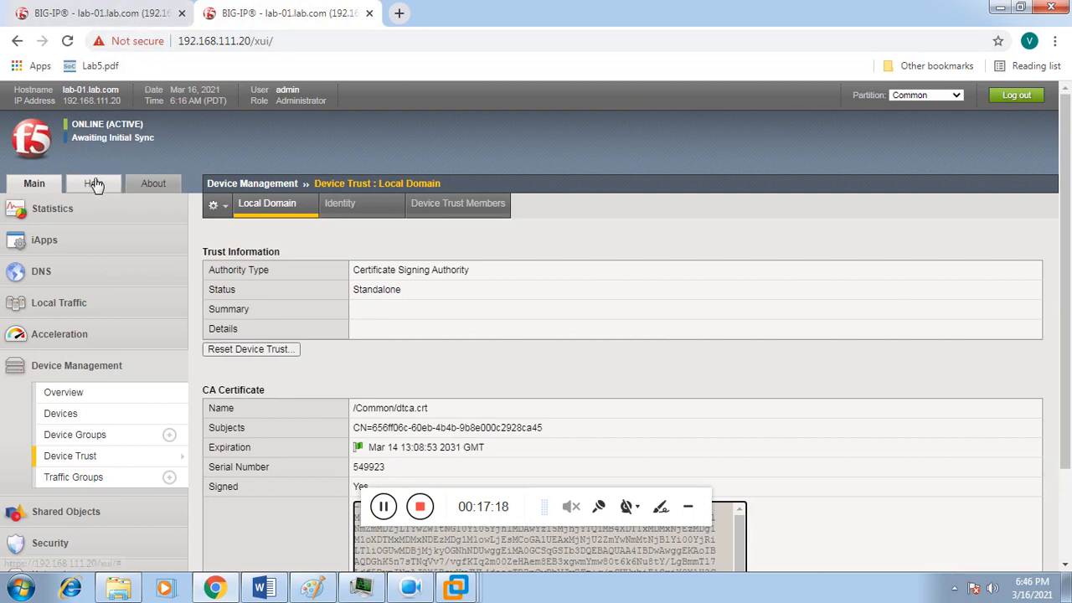
click(128, 12)
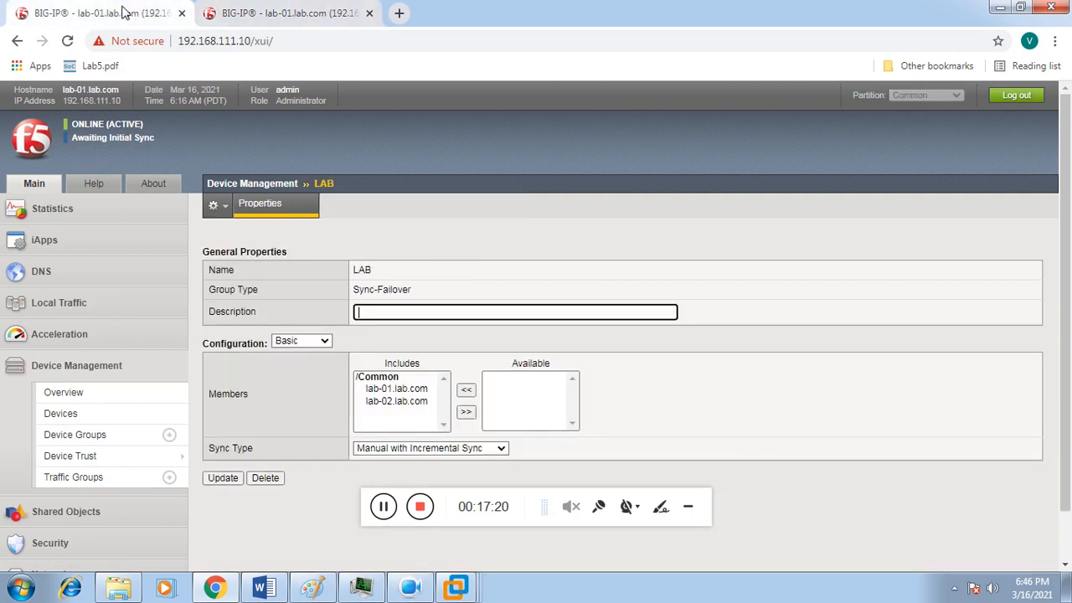
click(79, 398)
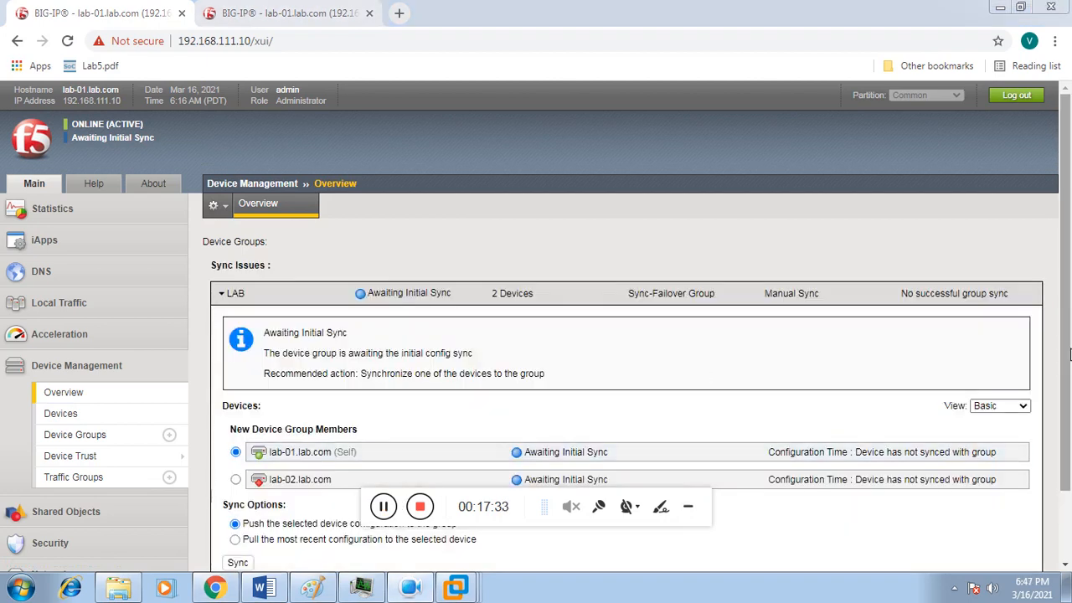
scroll(1069, 355, down, 1)
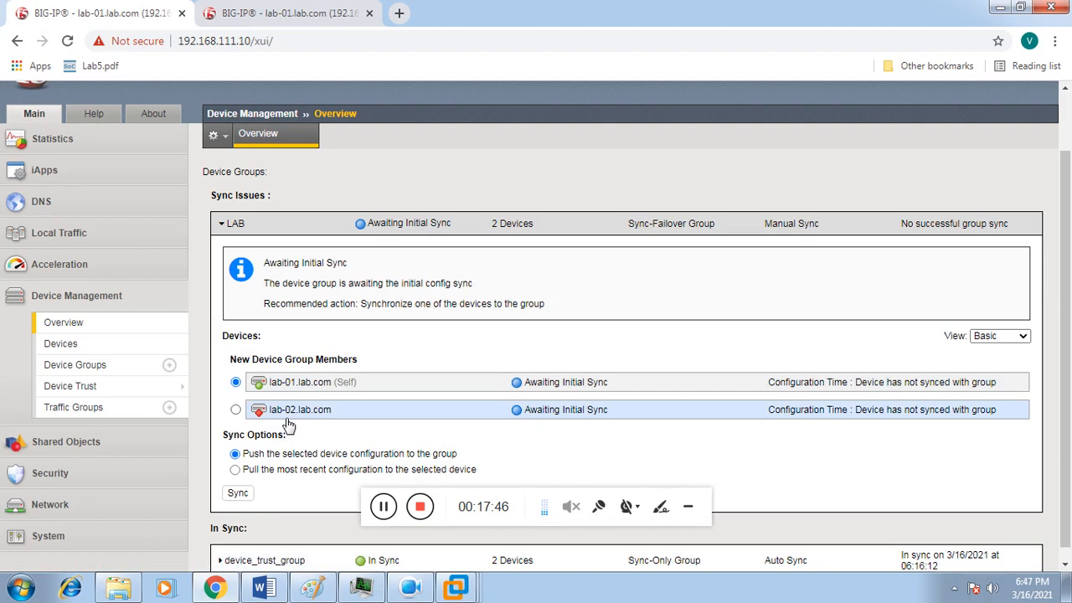
click(283, 15)
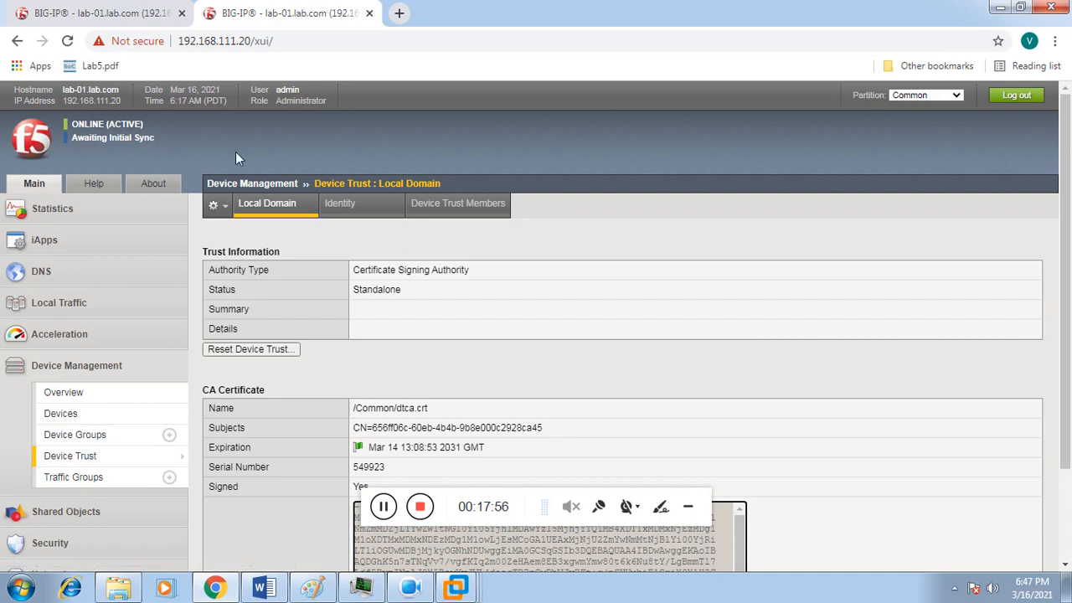
click(129, 18)
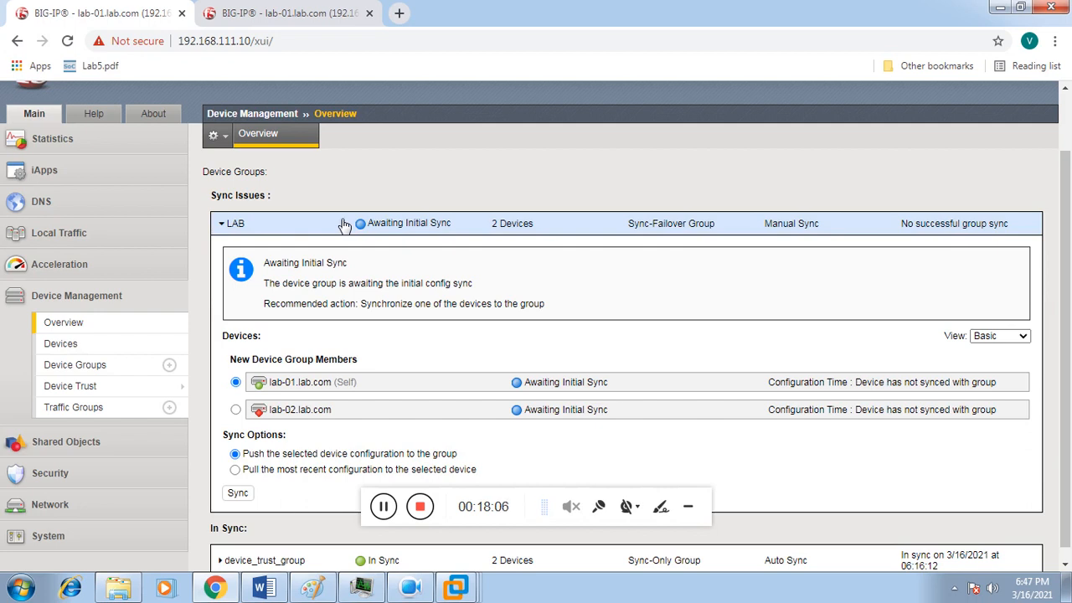
Step: Check that lab-01.lab.com's failover unicast address 192.168.21.3 uses port 1026
click(93, 345)
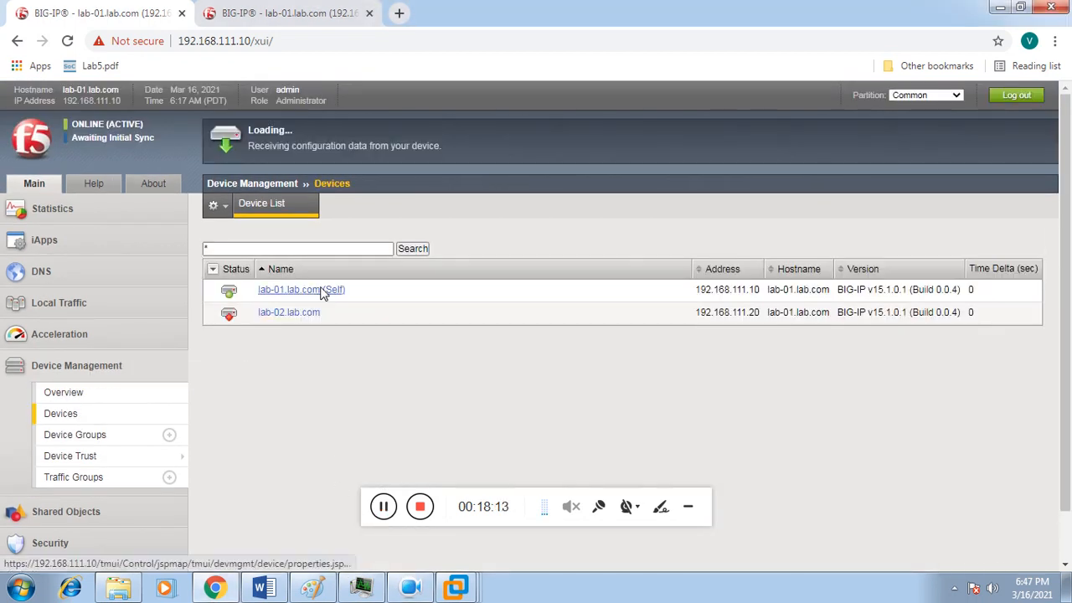
click(323, 291)
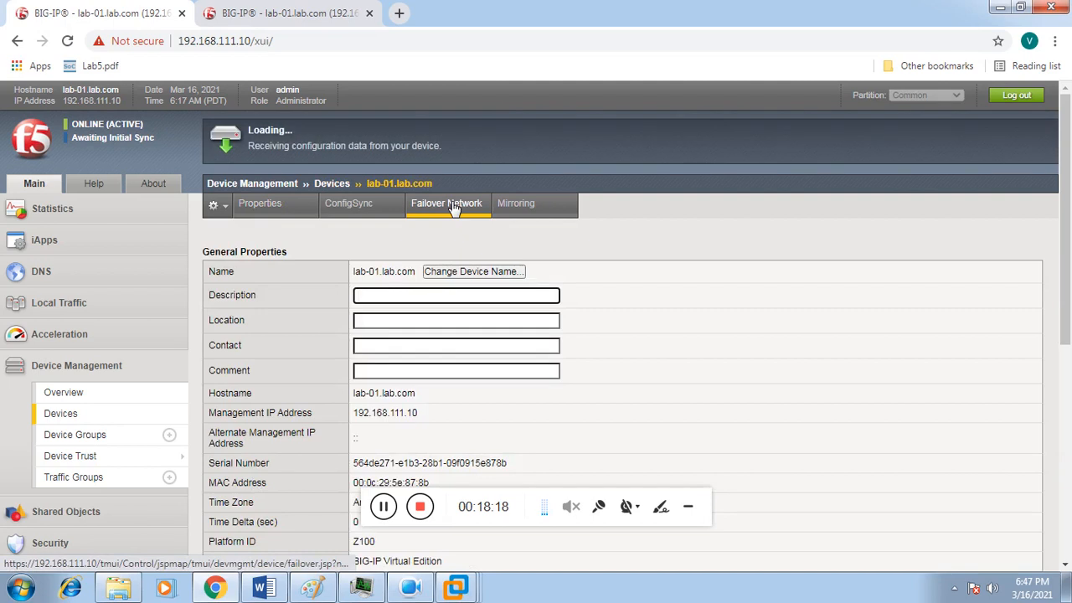
click(451, 206)
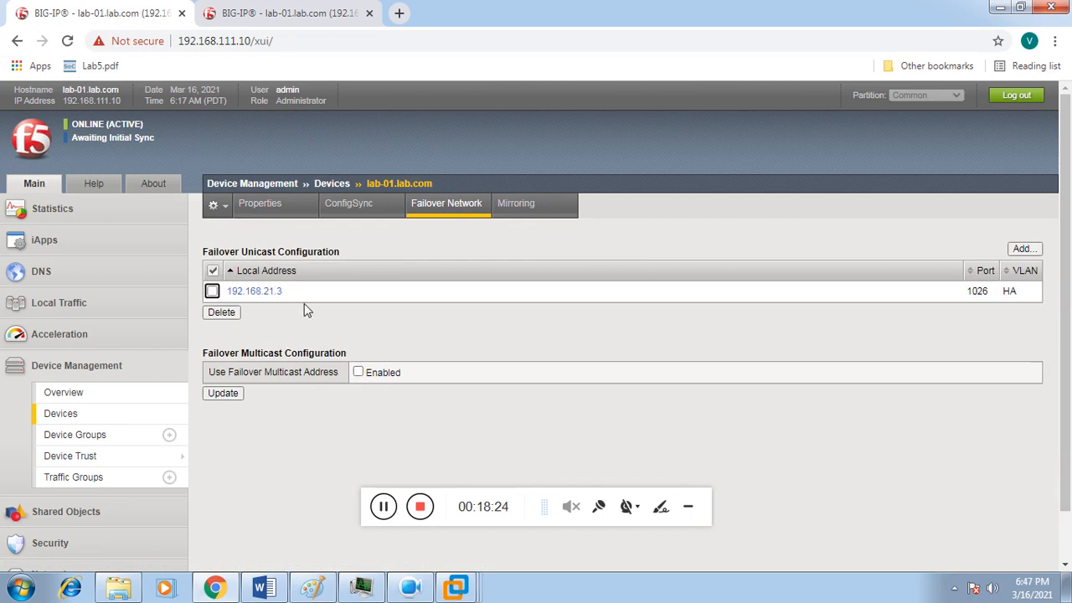
click(274, 294)
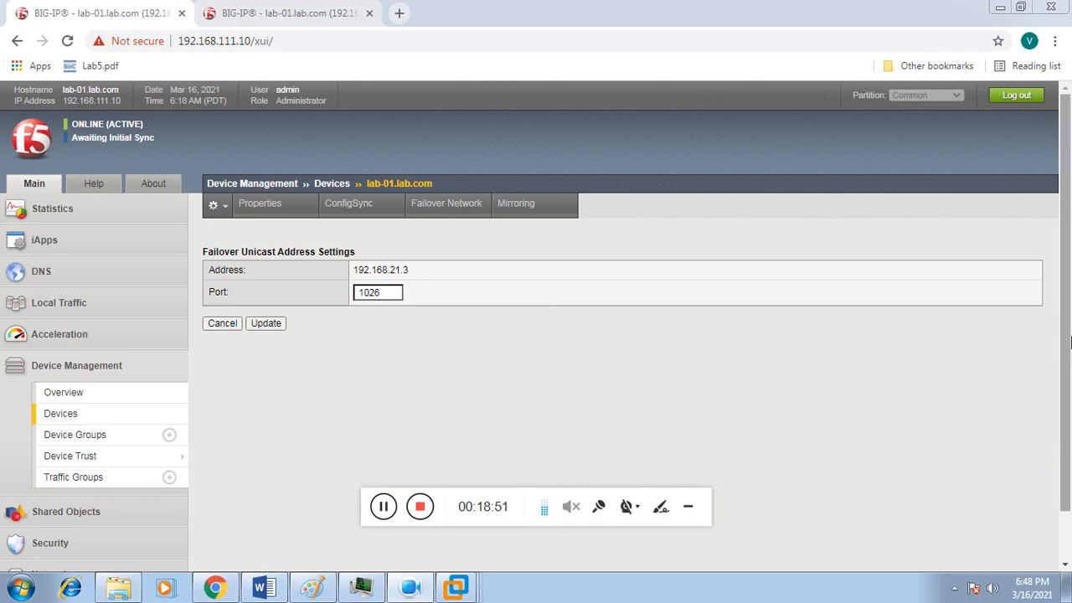
scroll(1070, 355, down, 1)
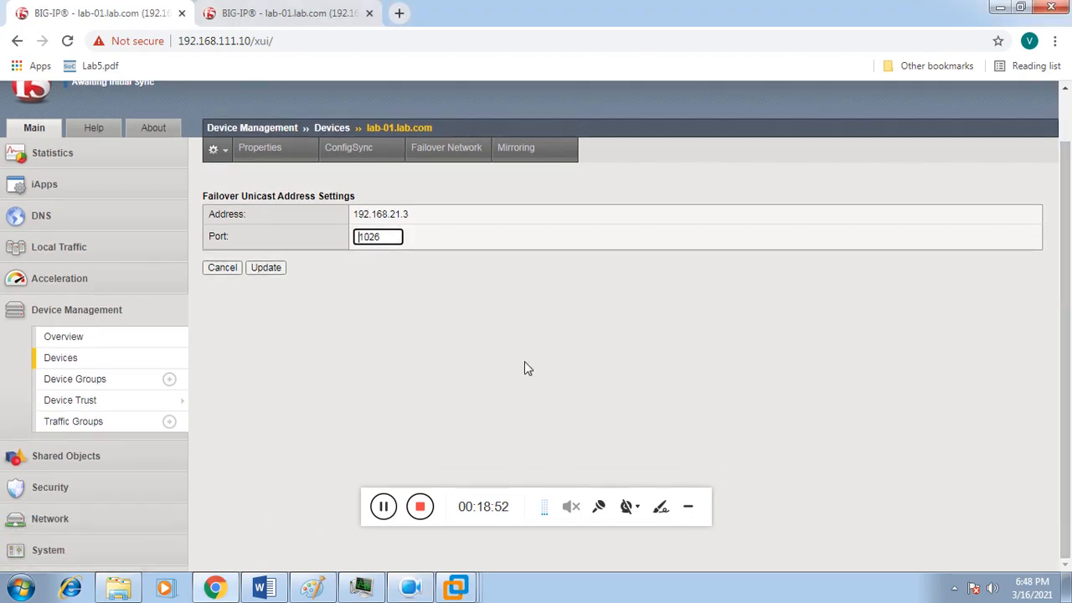
click(73, 521)
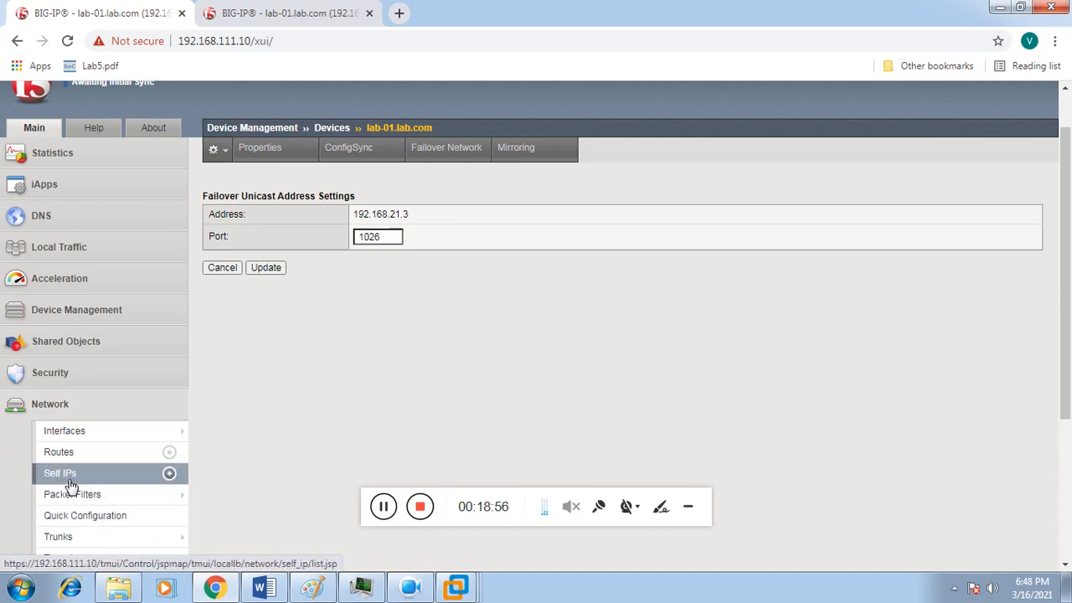
scroll(67, 482, up, 1)
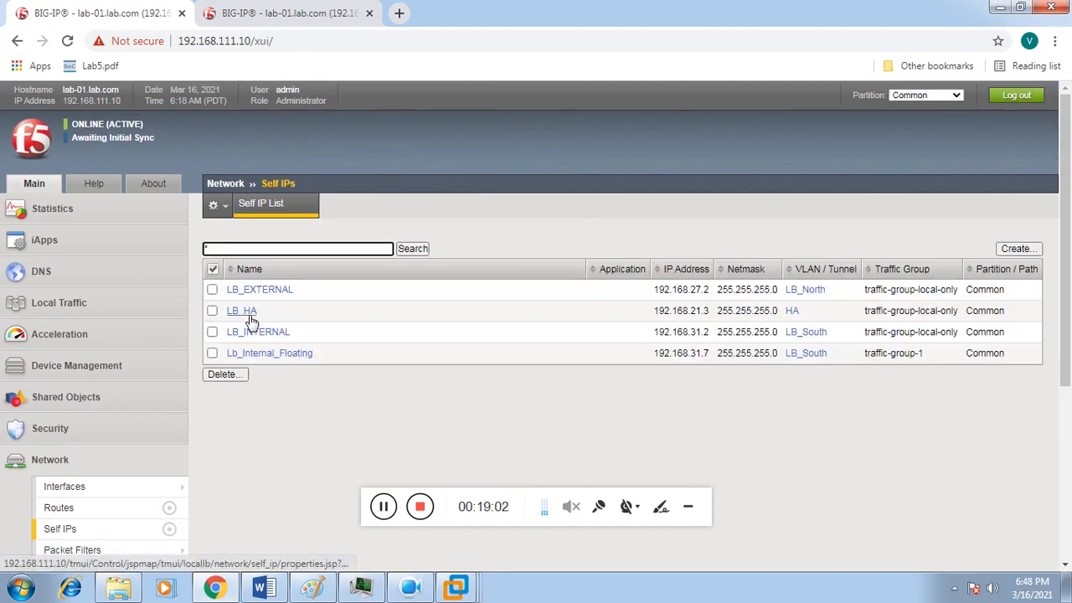
Step: Set the first BIG-IP's LB_HA self IP Port Lockdown to Allow Custom with UDP port 1026 and save
click(248, 315)
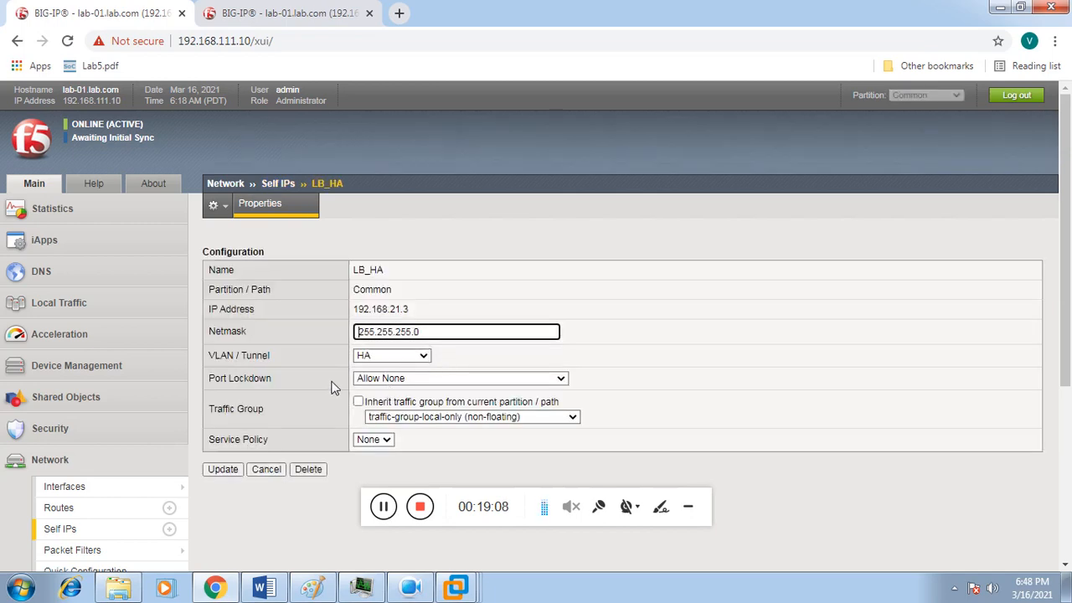
click(400, 382)
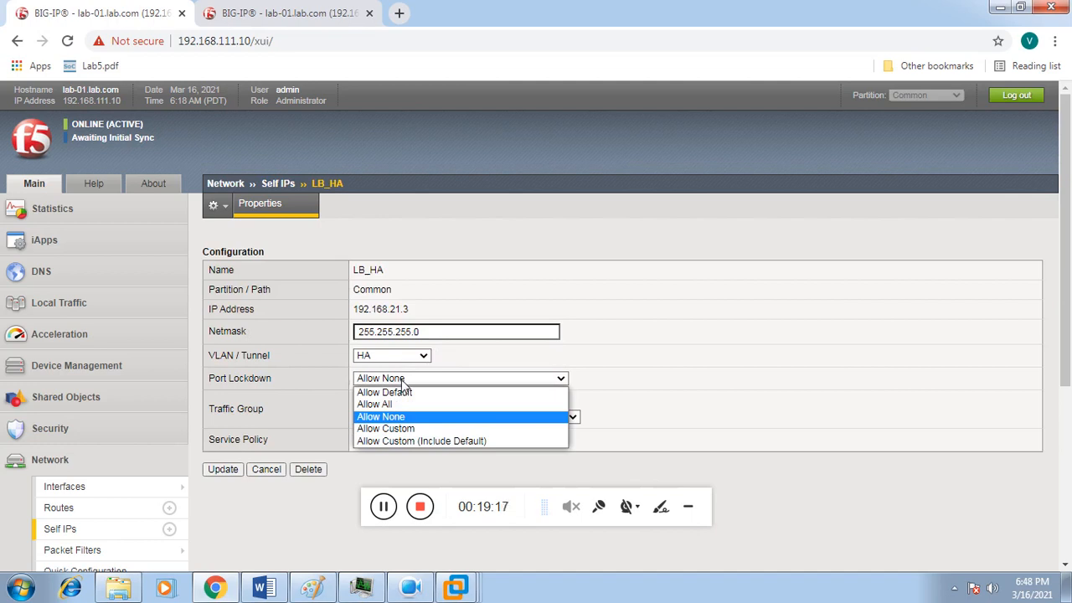
click(390, 429)
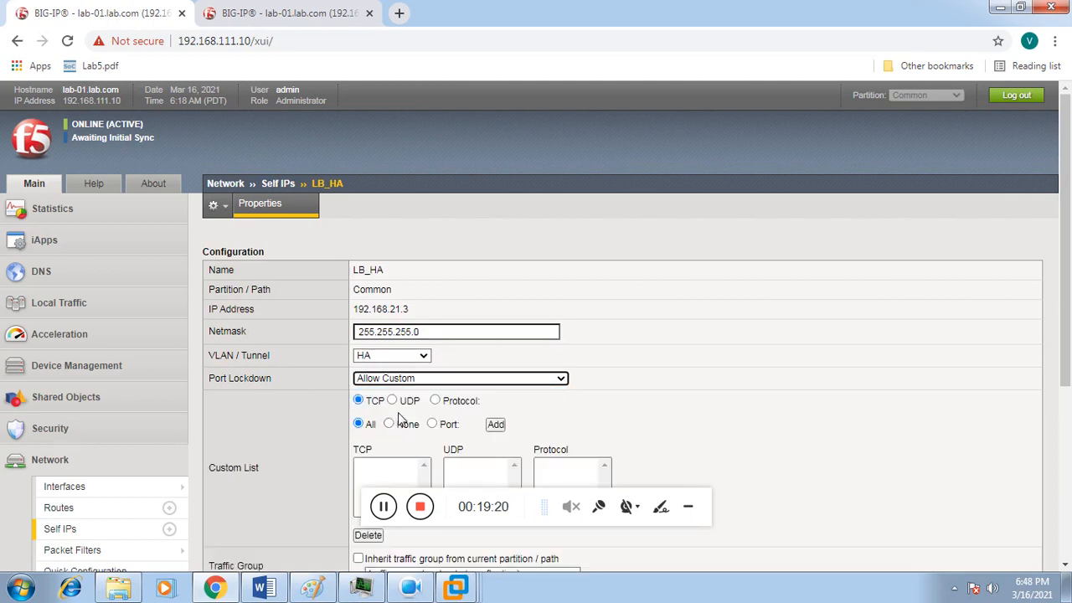
click(393, 402)
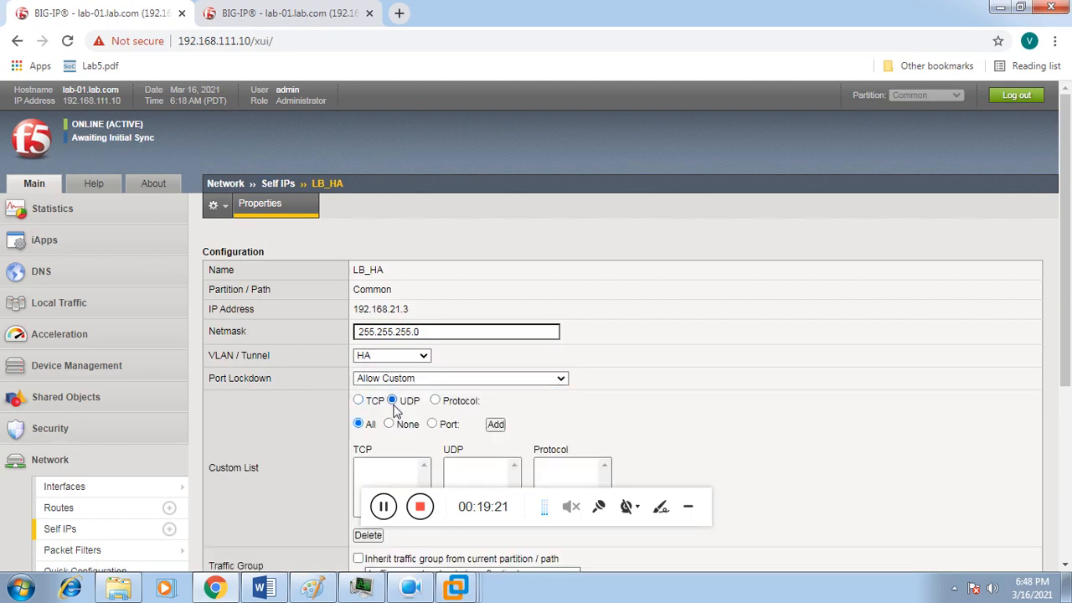
click(432, 425)
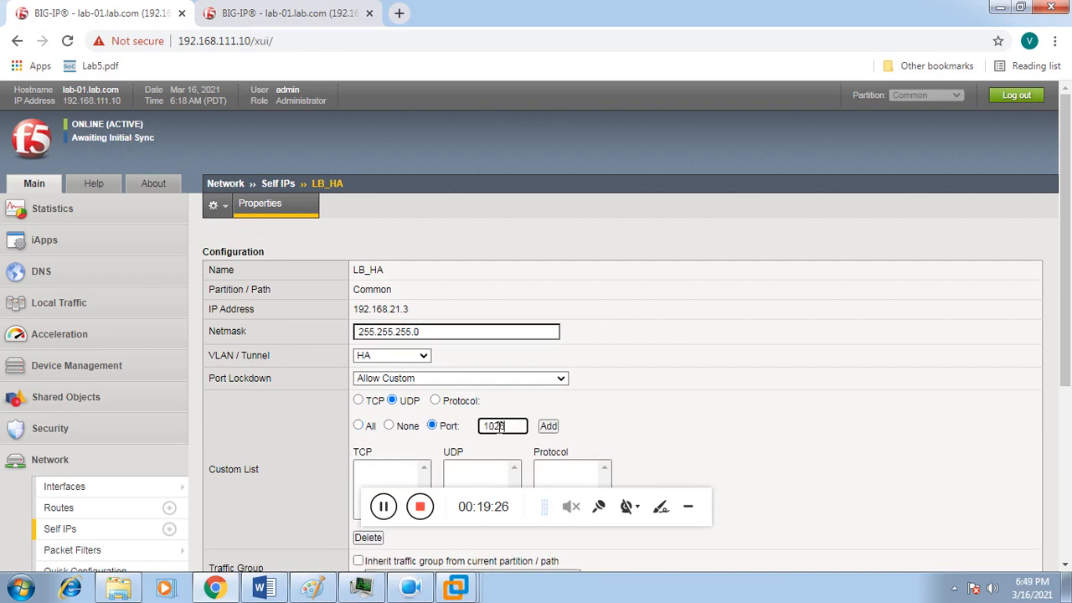
click(546, 427)
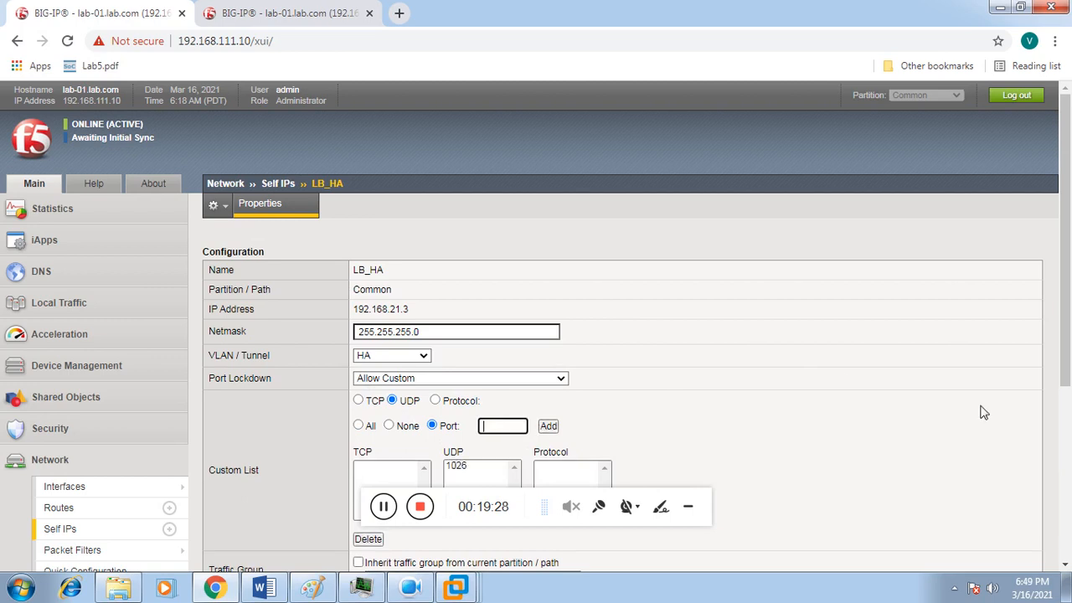
scroll(536, 377, down, 2)
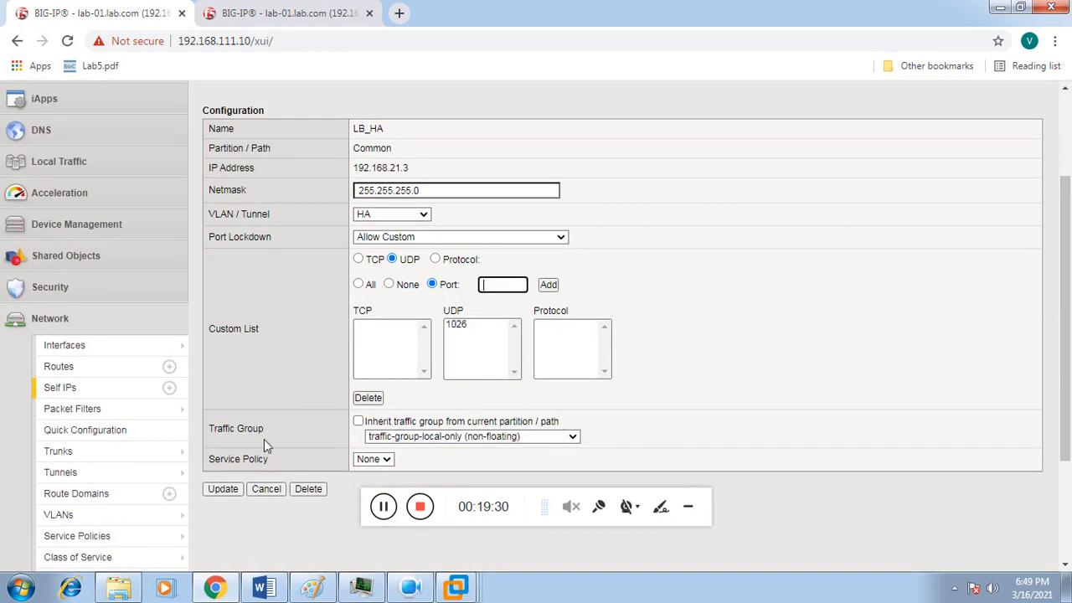
click(220, 489)
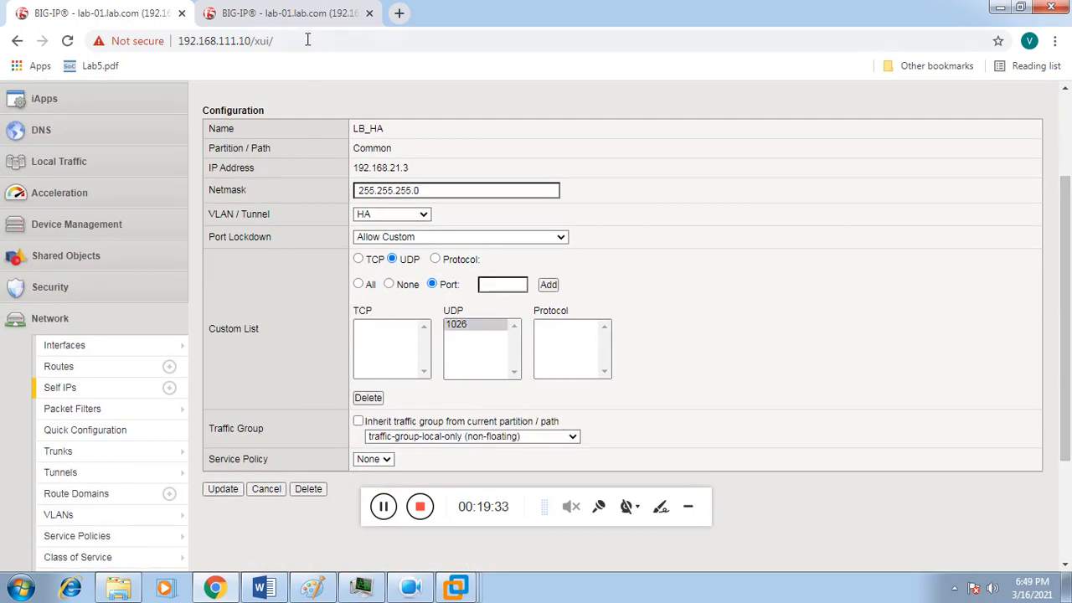
click(305, 13)
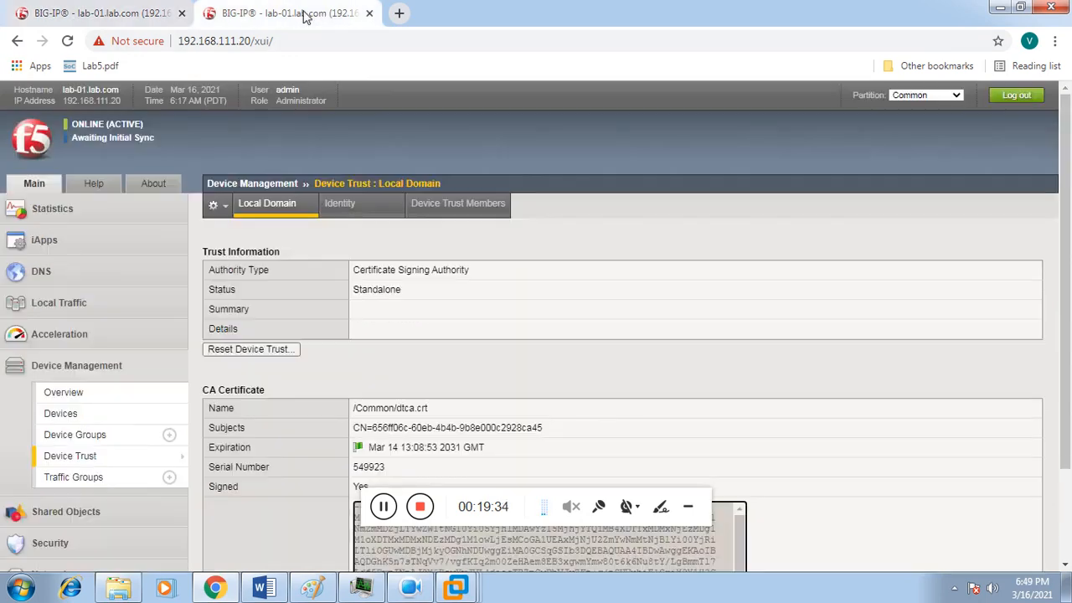
Step: On 192.168.111.20, set LB_HA self IP Port Lockdown to Allow Custom with UDP 1026 and update
scroll(1069, 379, down, 1)
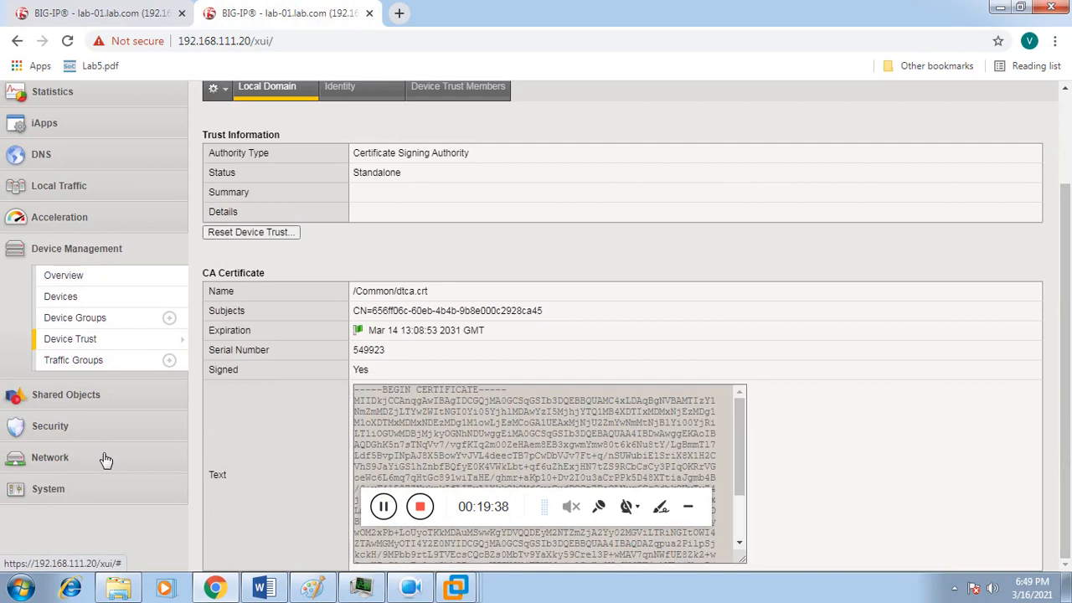
click(104, 459)
click(29, 413)
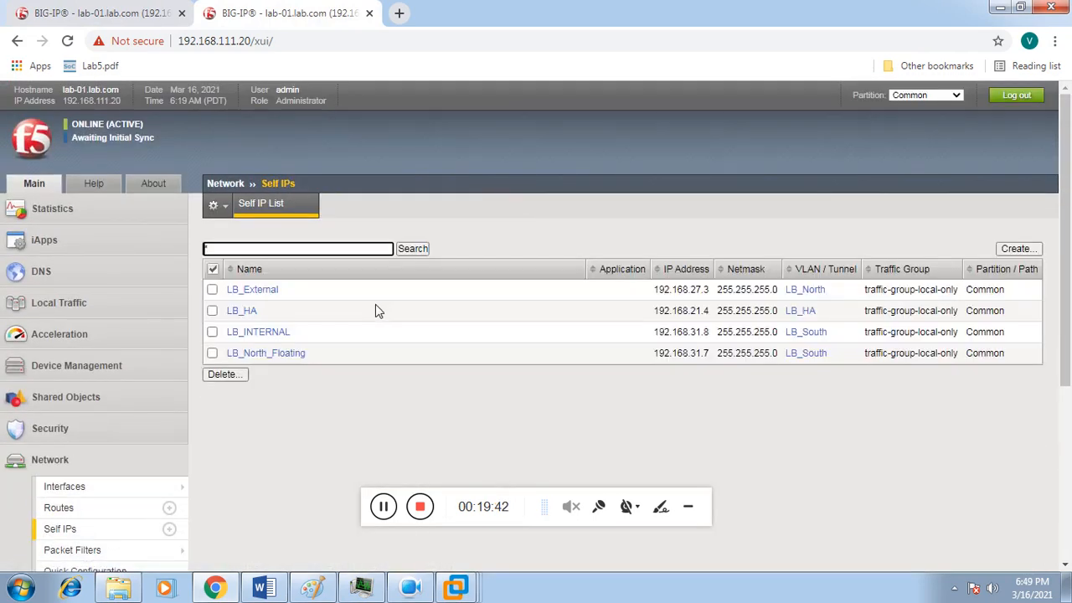
click(251, 312)
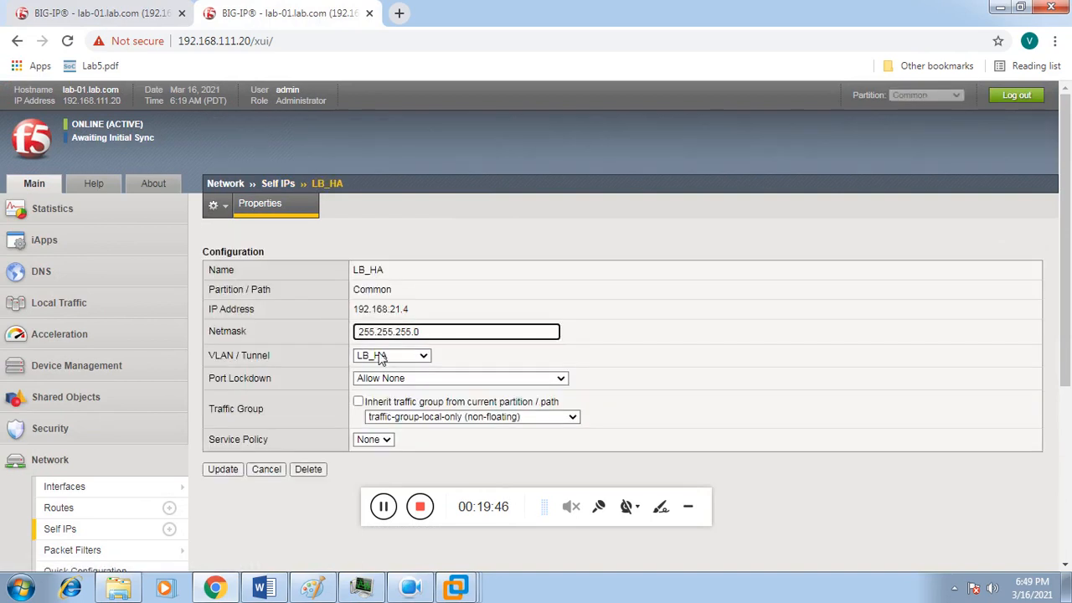
click(411, 383)
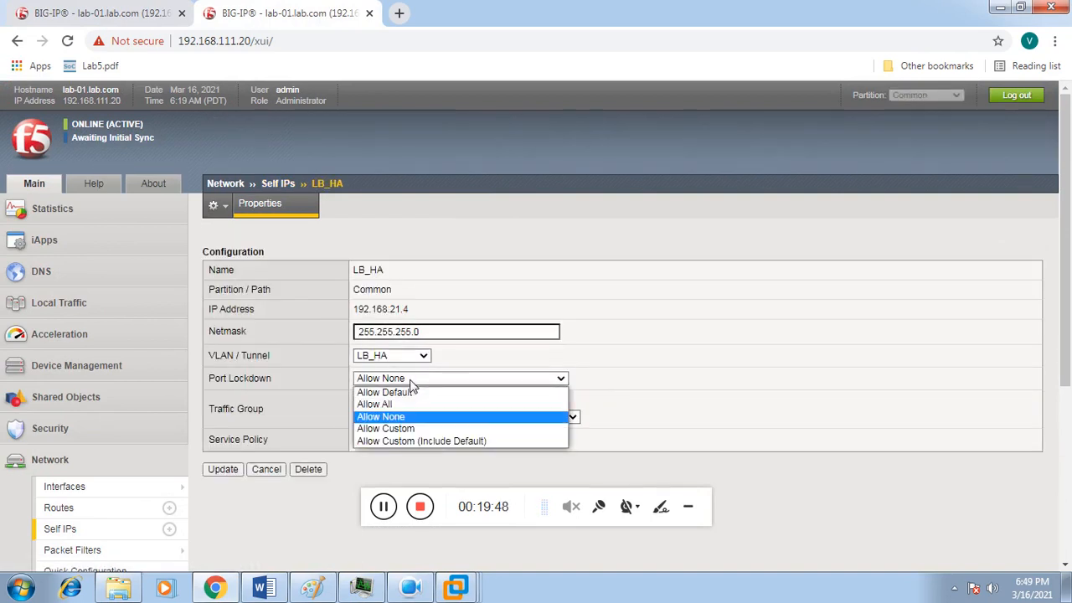
click(397, 427)
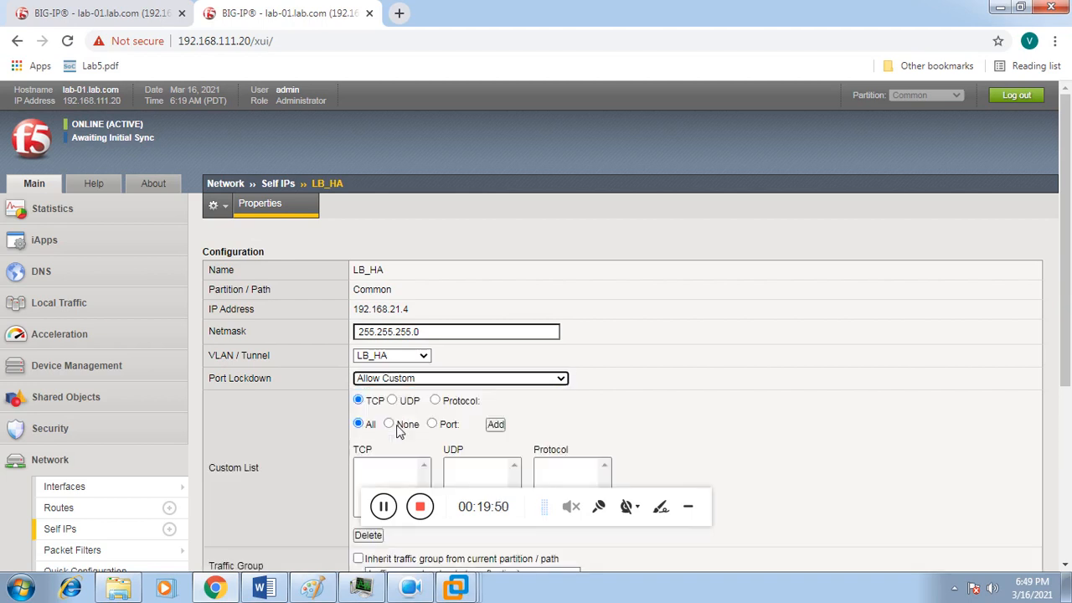
click(392, 400)
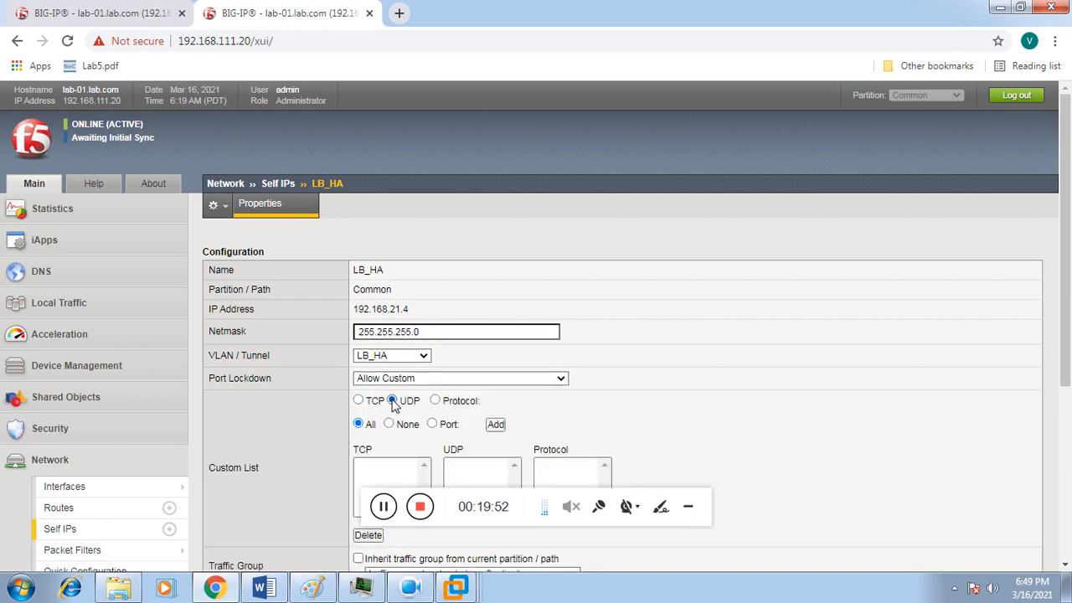
click(431, 425)
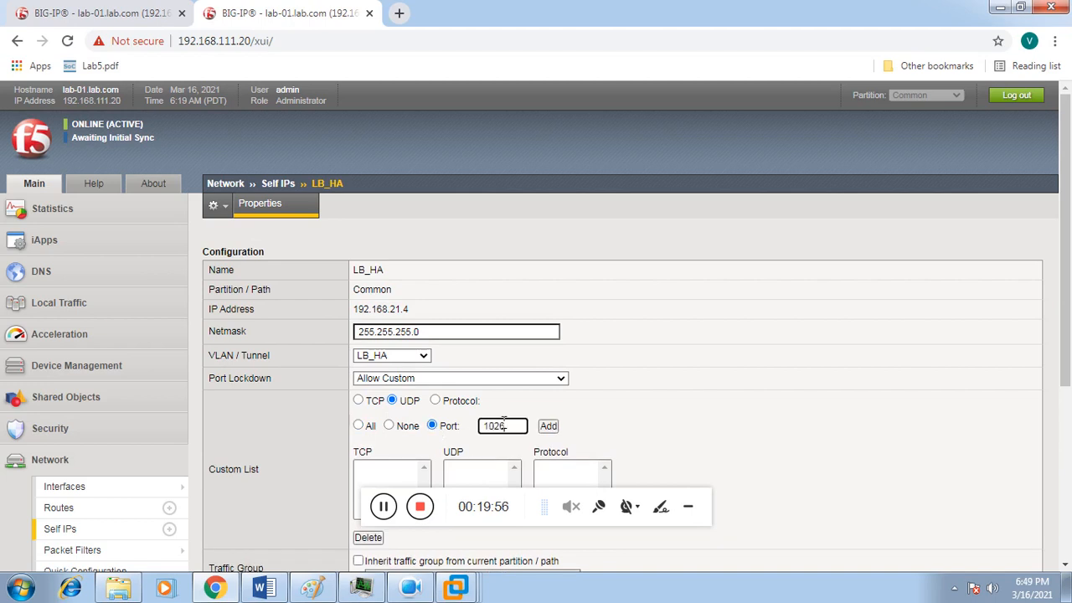
click(547, 427)
drag(1066, 289, 1069, 457)
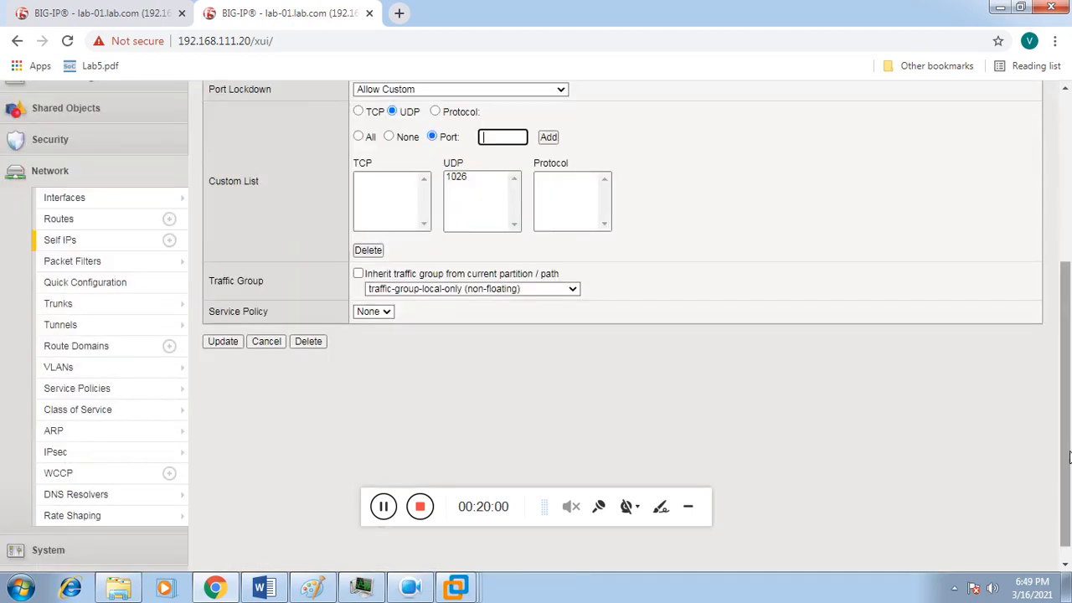
click(235, 344)
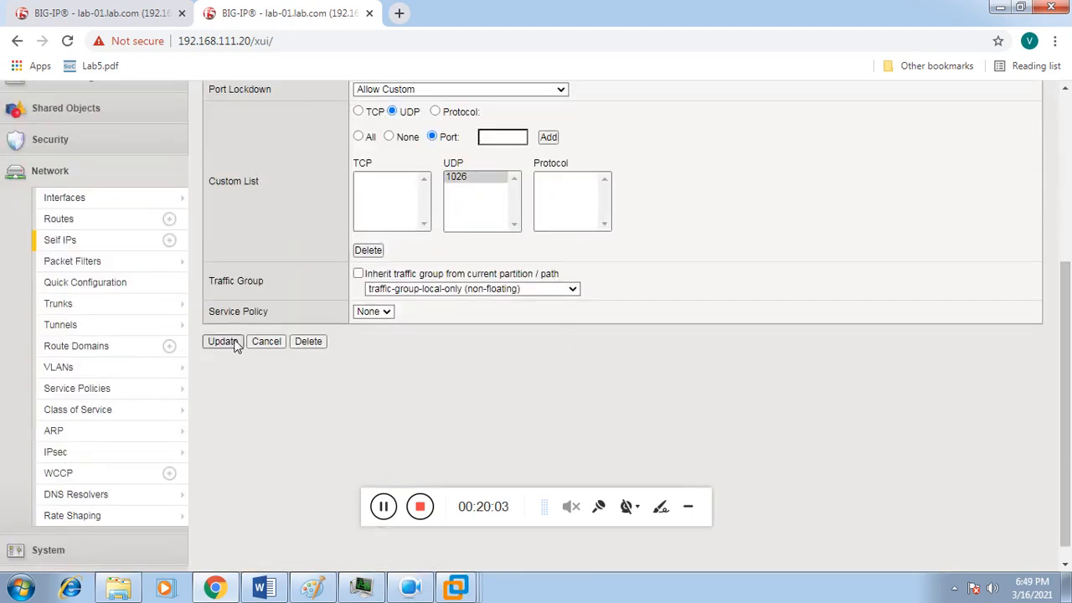
click(109, 19)
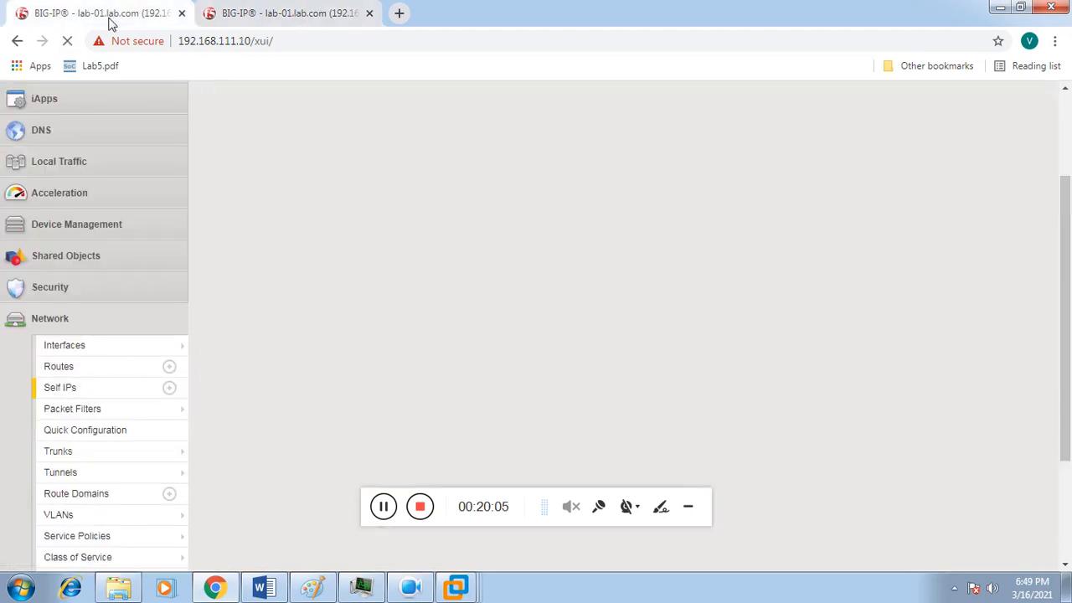
Step: From Device Management Overview, push lab-01's configuration to the LAB group with Sync
click(109, 238)
click(95, 262)
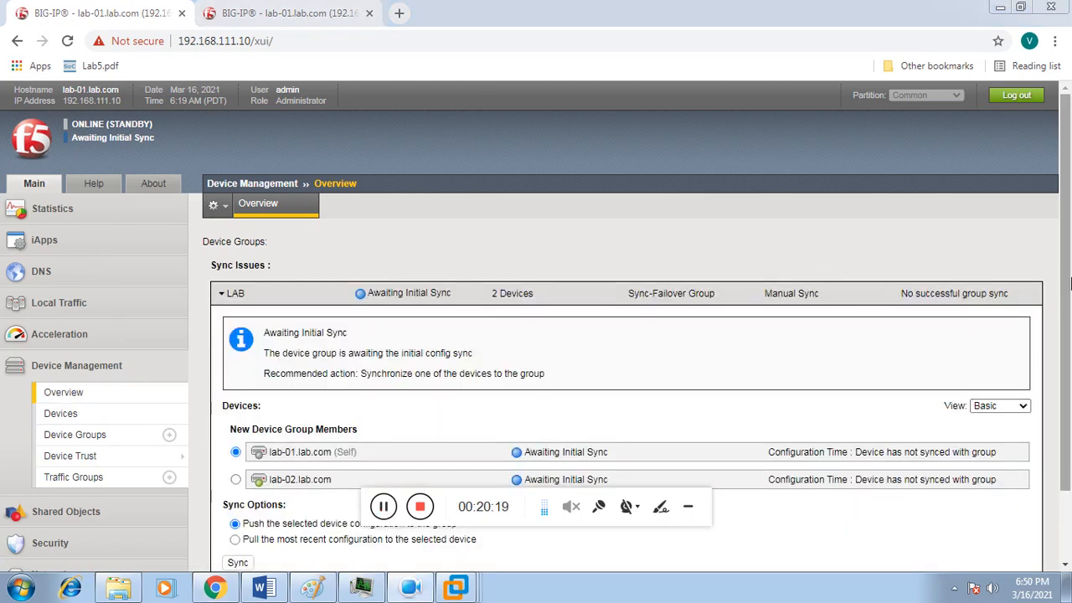
scroll(1069, 285, down, 1)
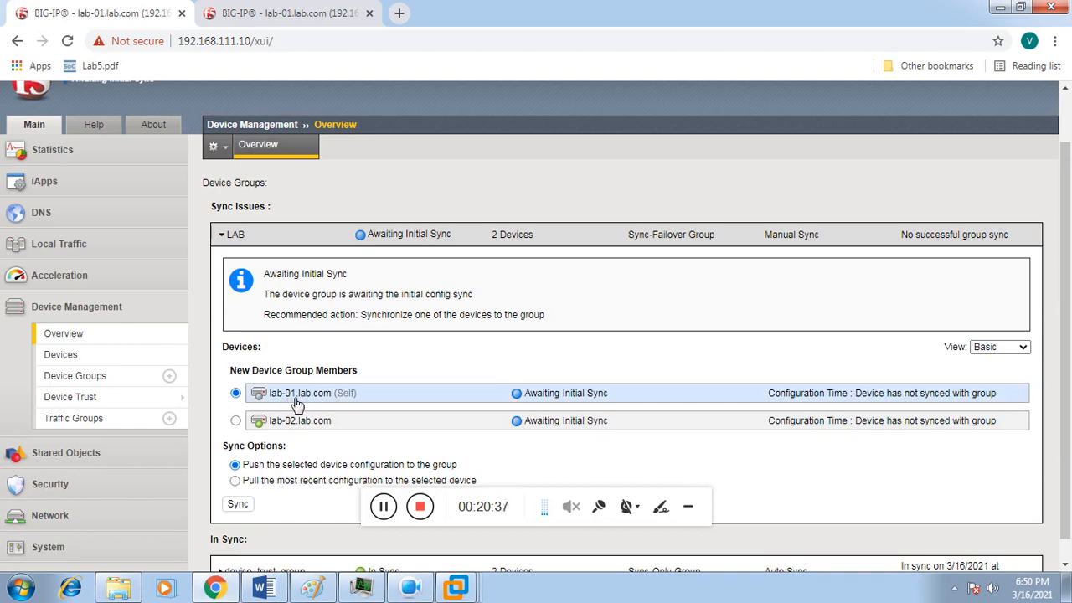
click(238, 504)
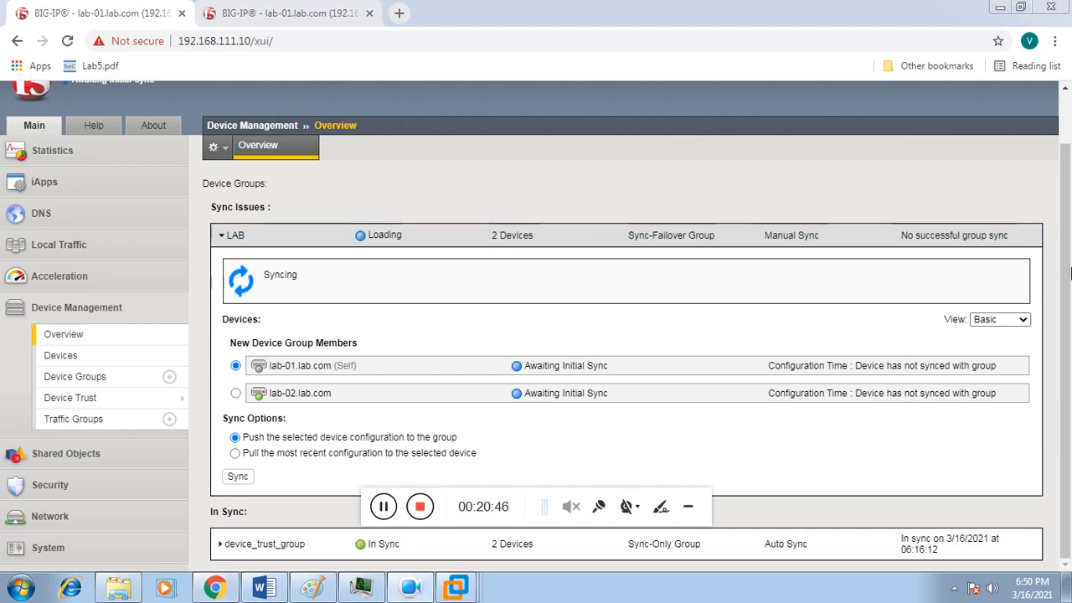
scroll(1068, 243, up, 1)
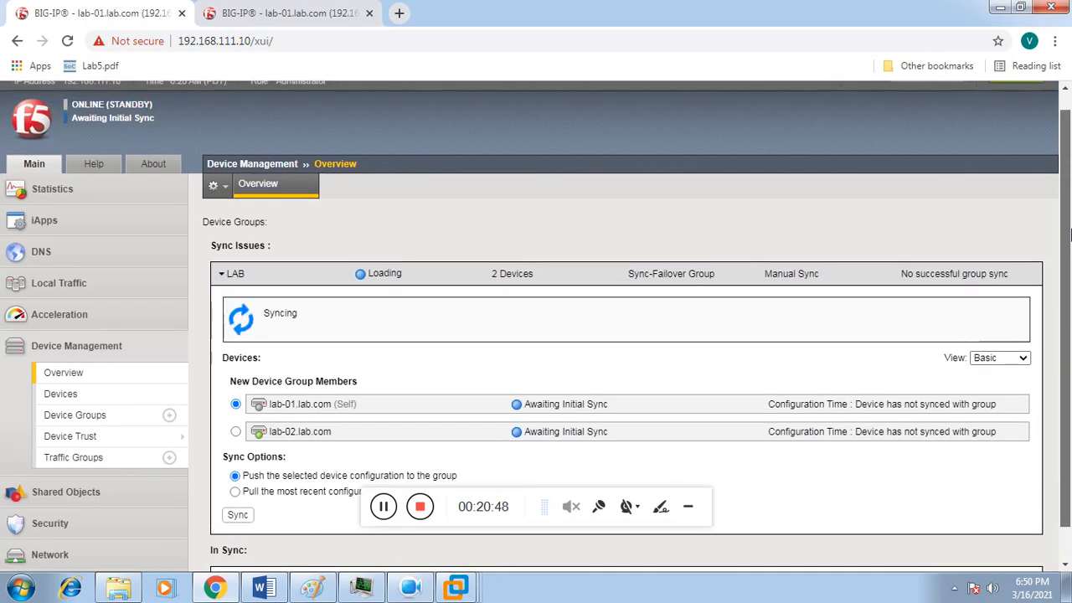
scroll(1068, 238, up, 1)
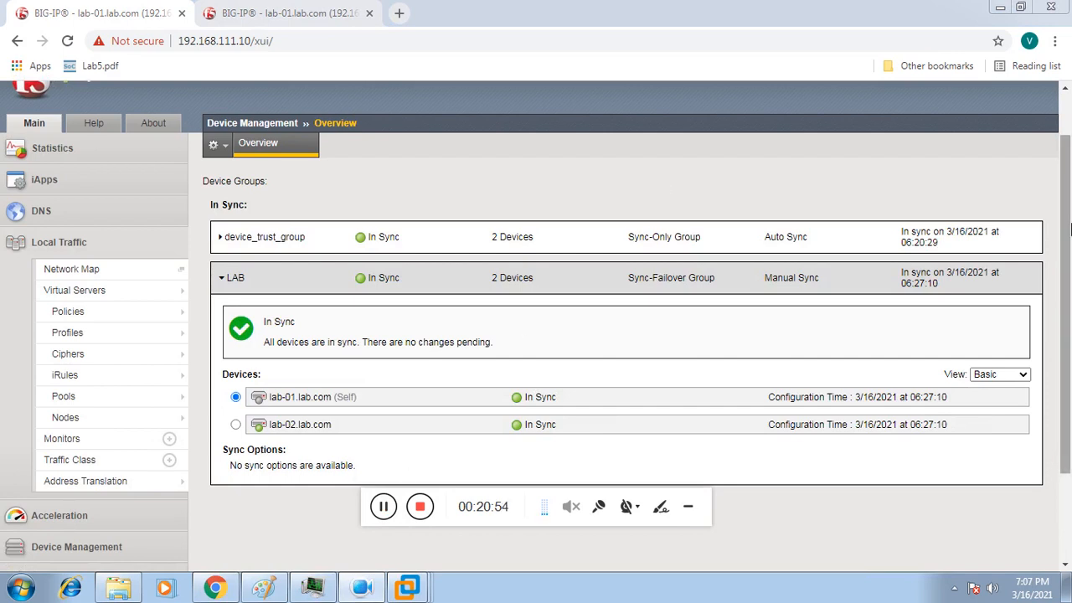
scroll(1068, 134, up, 2)
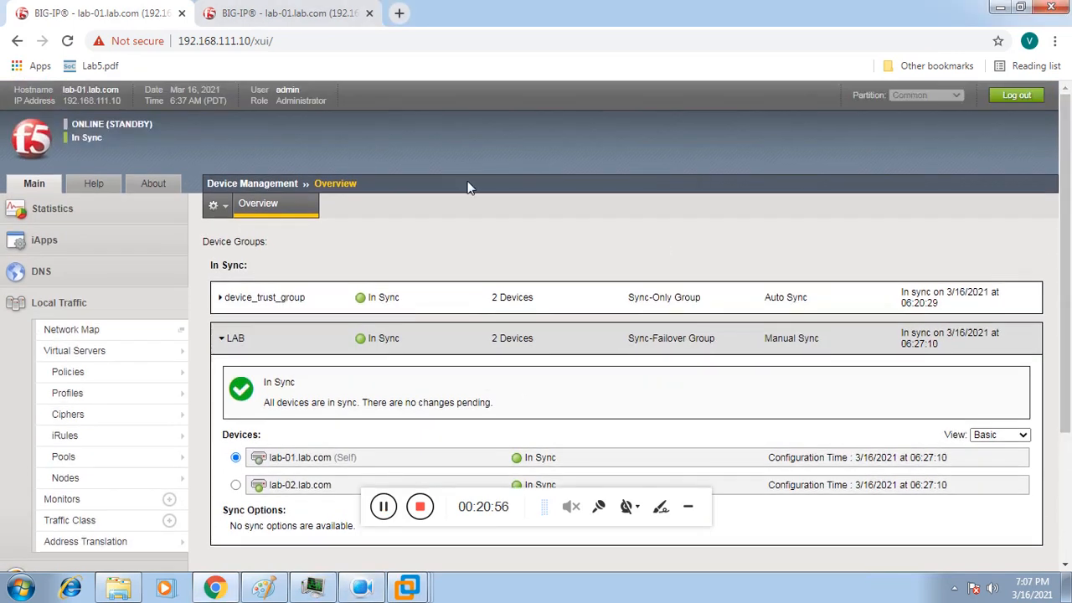
Step: On the 192.168.111.20 BIG-IP, open Local Traffic > Nodes > Node List
click(295, 14)
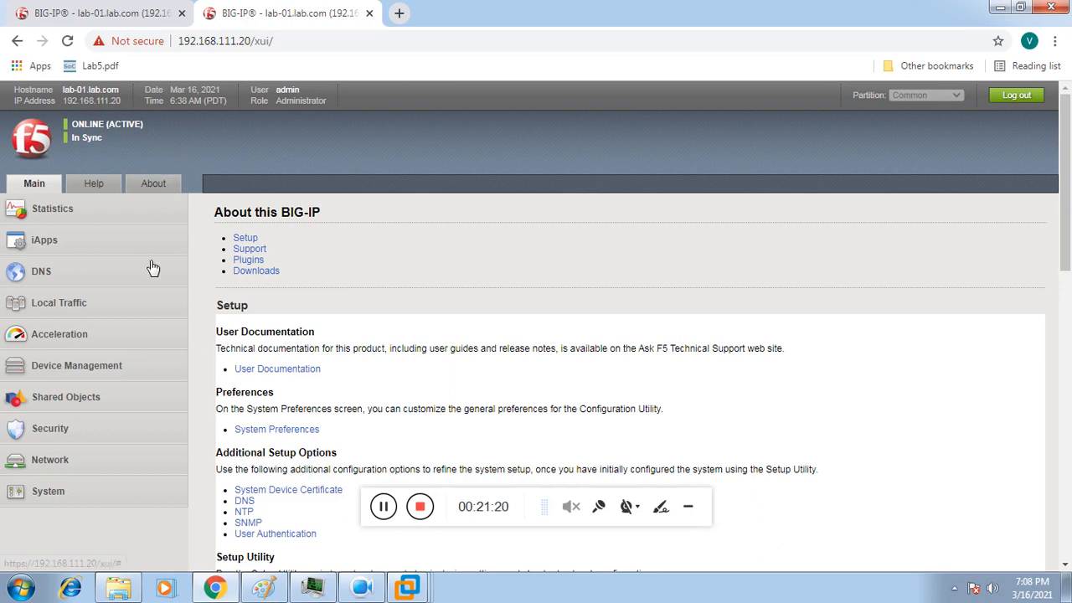
click(124, 304)
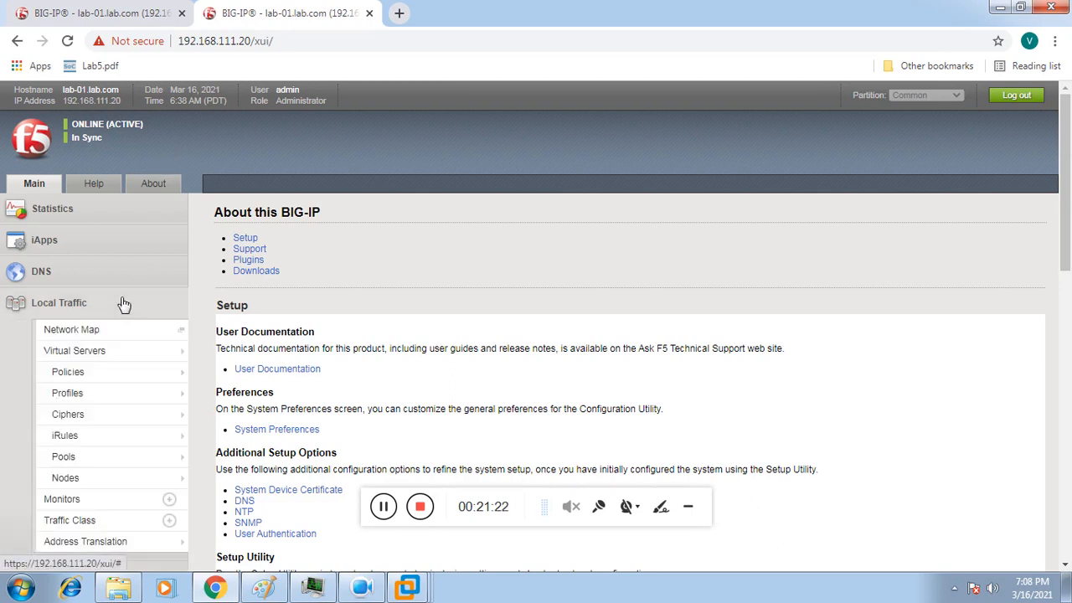
mouse_move(115, 378)
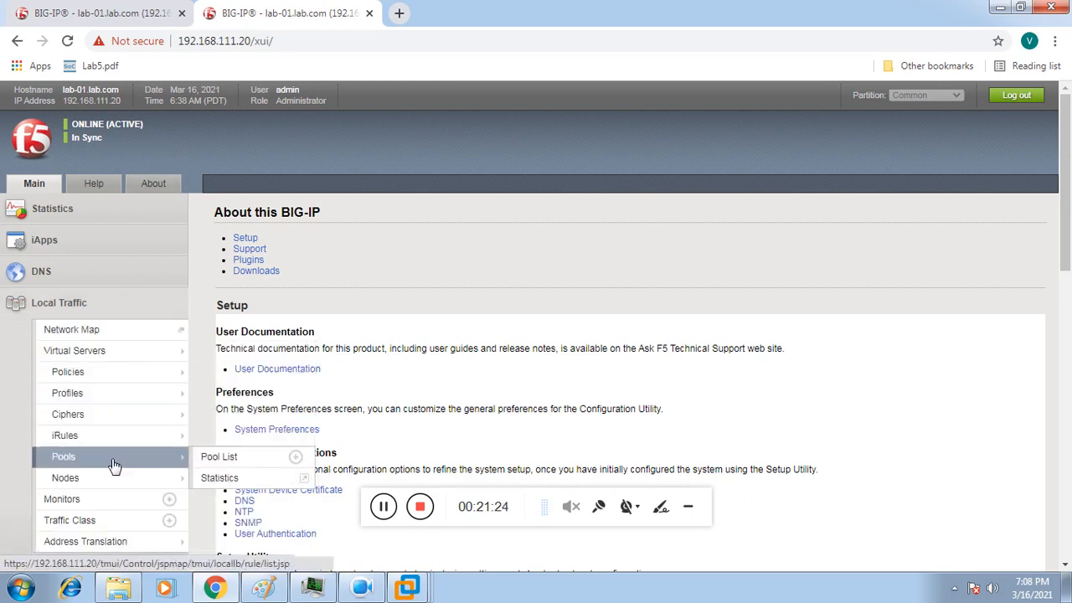
mouse_move(138, 484)
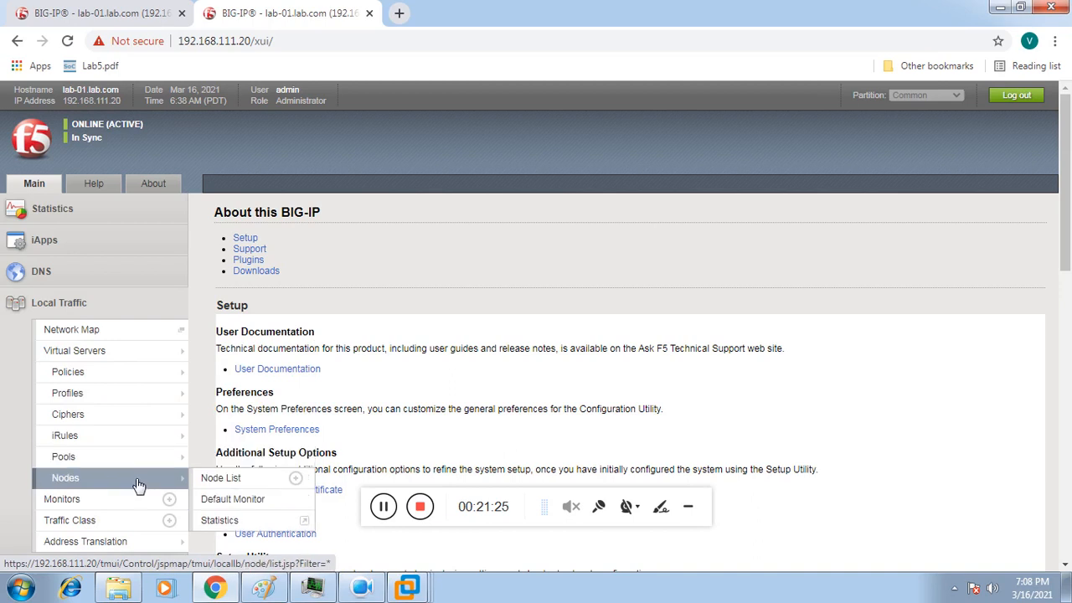
click(214, 484)
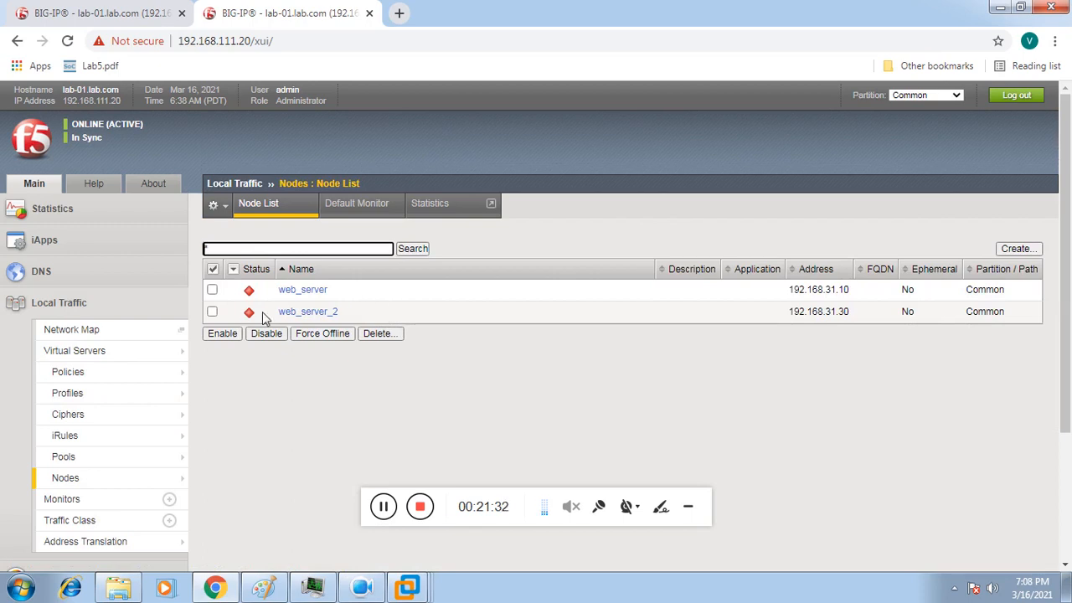
Step: Disable the web_server node and try deleting it, which fails because web_pool references it
click(212, 288)
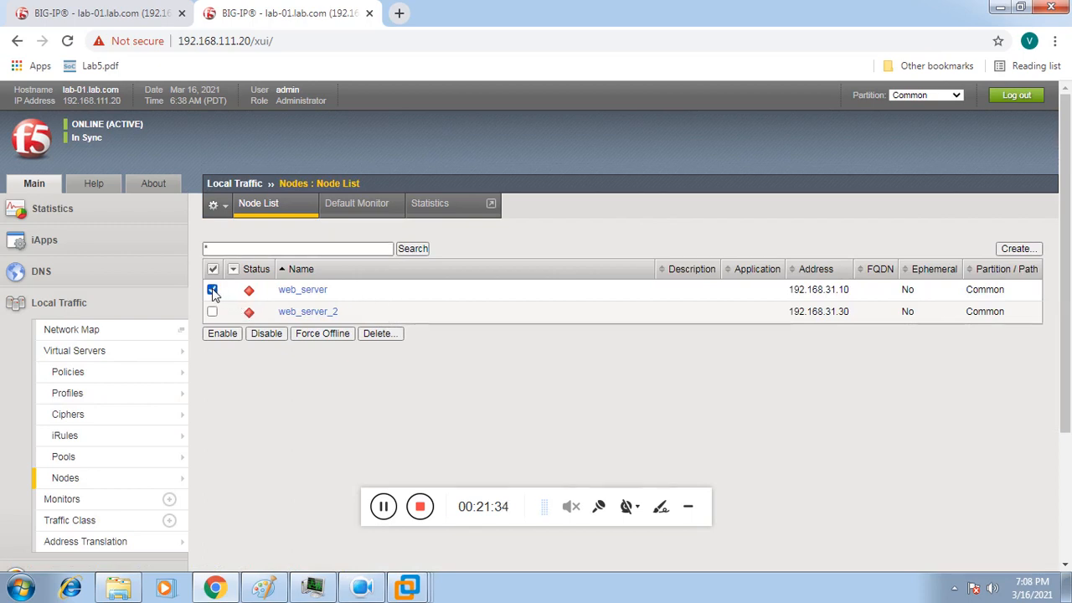
click(258, 334)
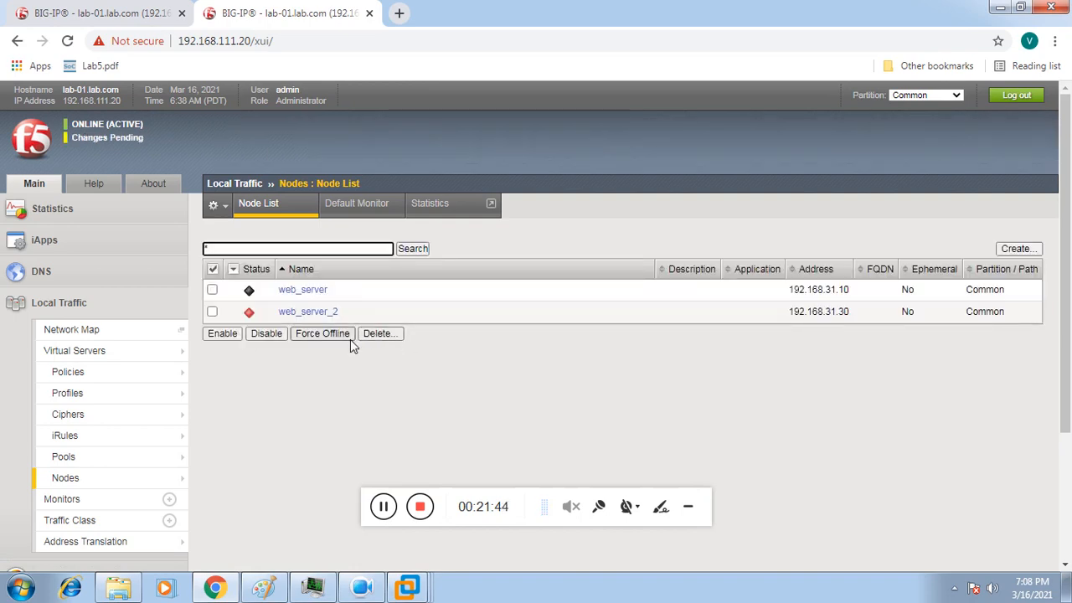
click(381, 516)
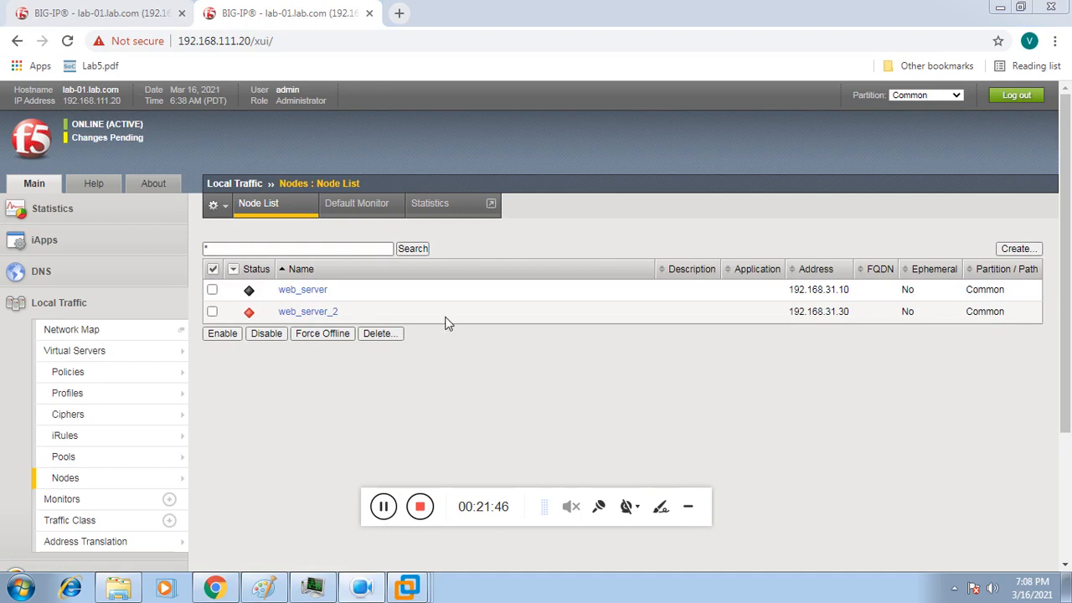
click(213, 290)
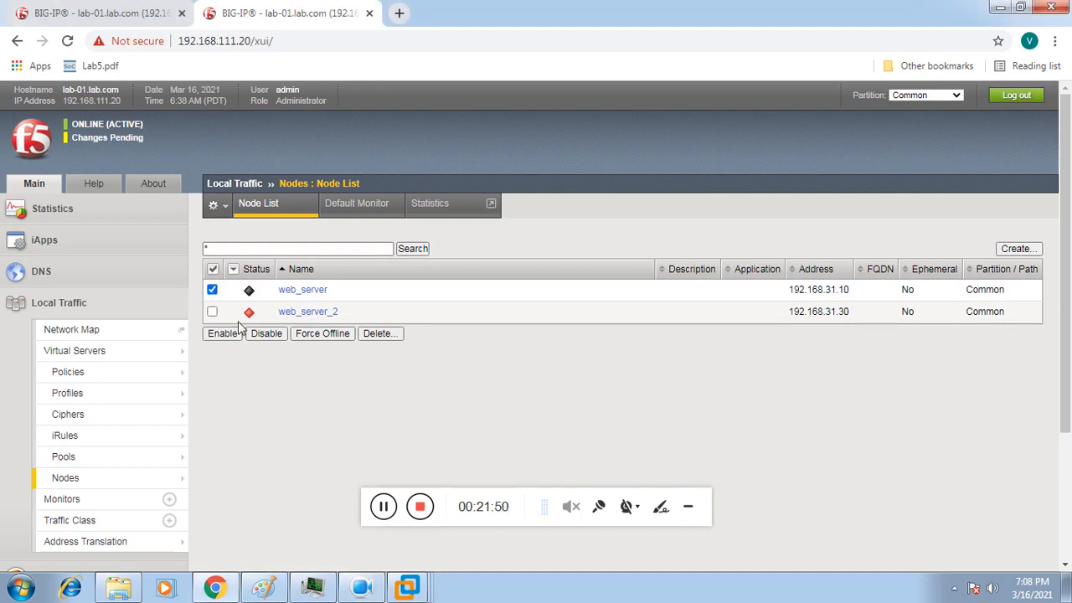
click(374, 338)
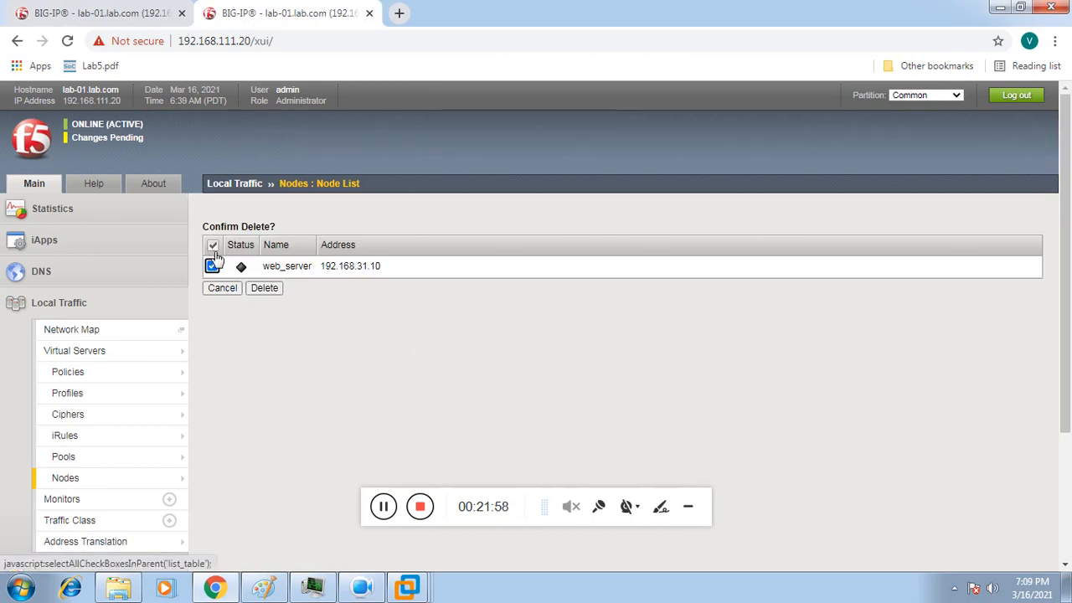
click(264, 288)
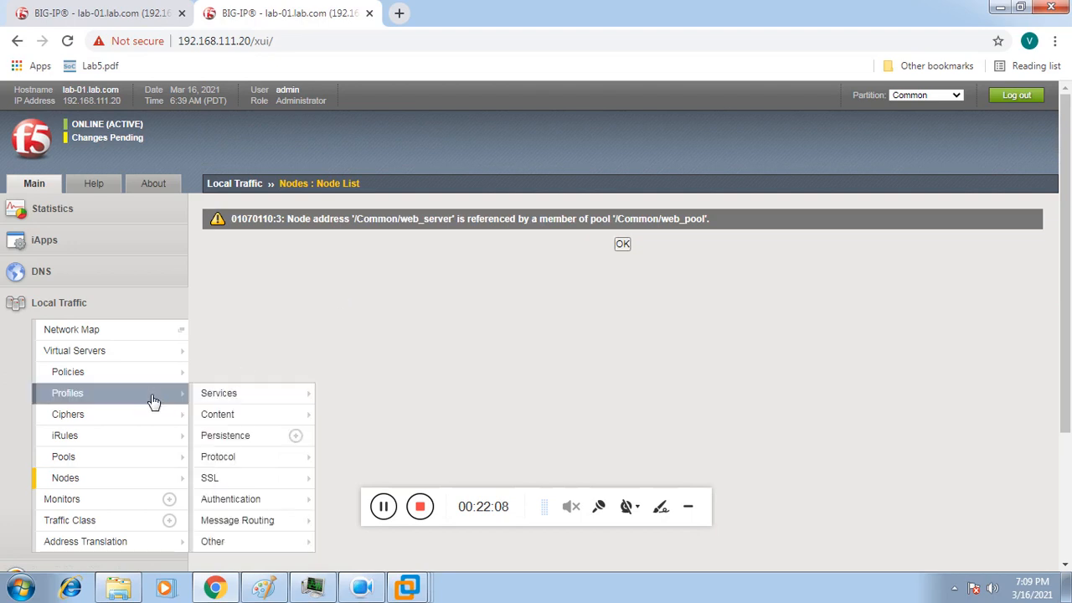
Step: Remove member web_server:80 from web_pool, leaving only web_server_2:80, then return to the Node List
mouse_move(153, 384)
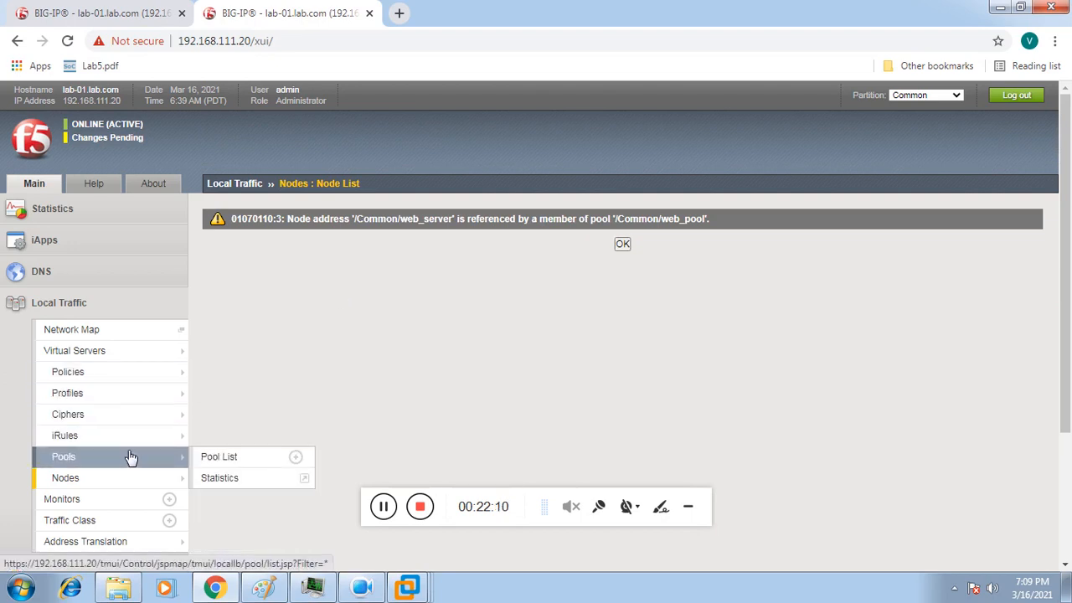
mouse_move(143, 453)
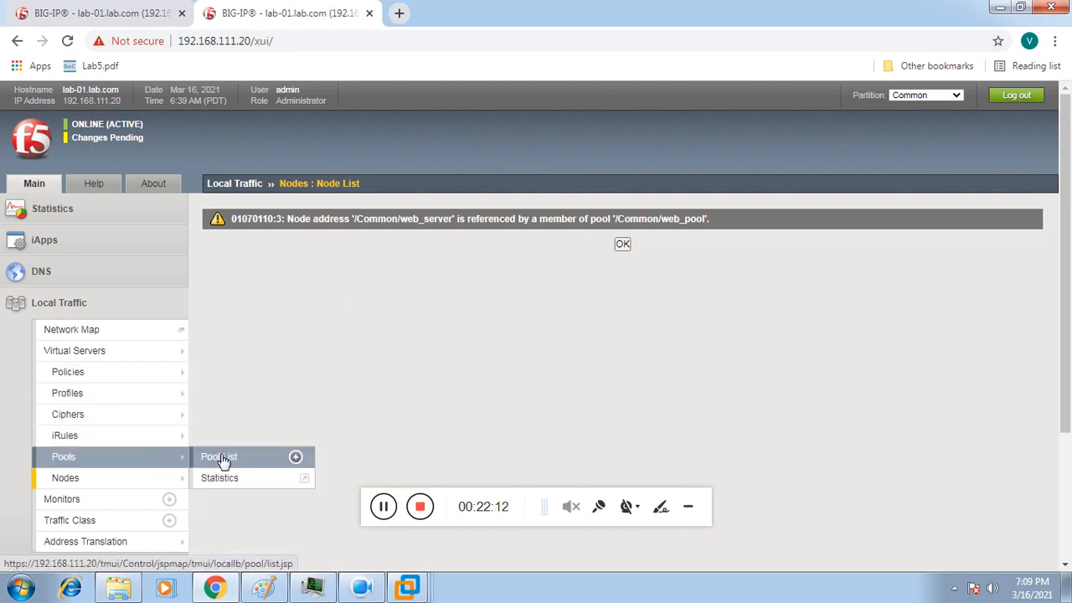
click(220, 459)
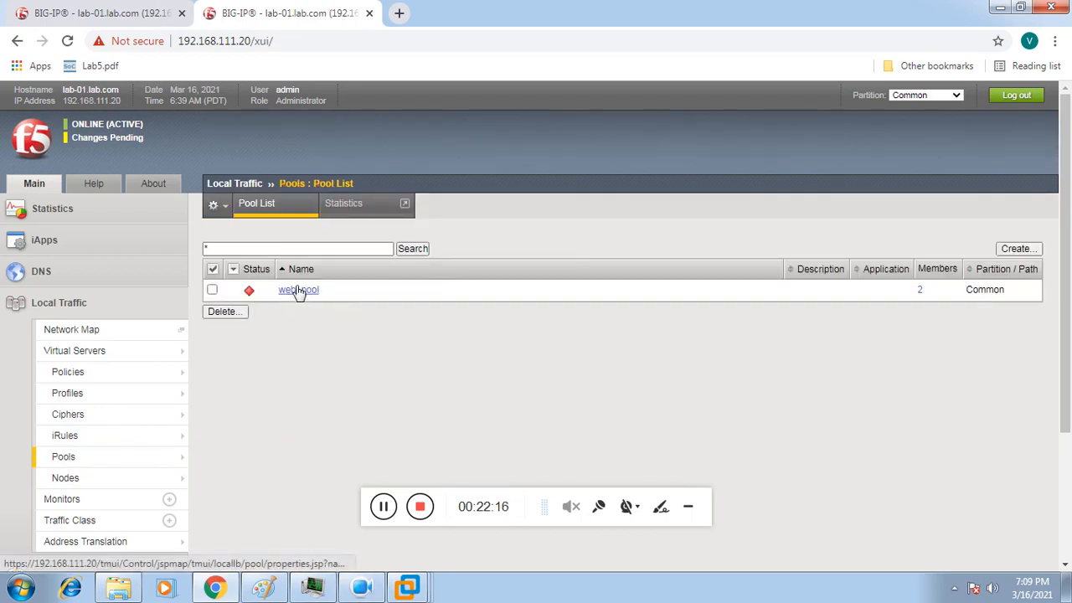
click(295, 293)
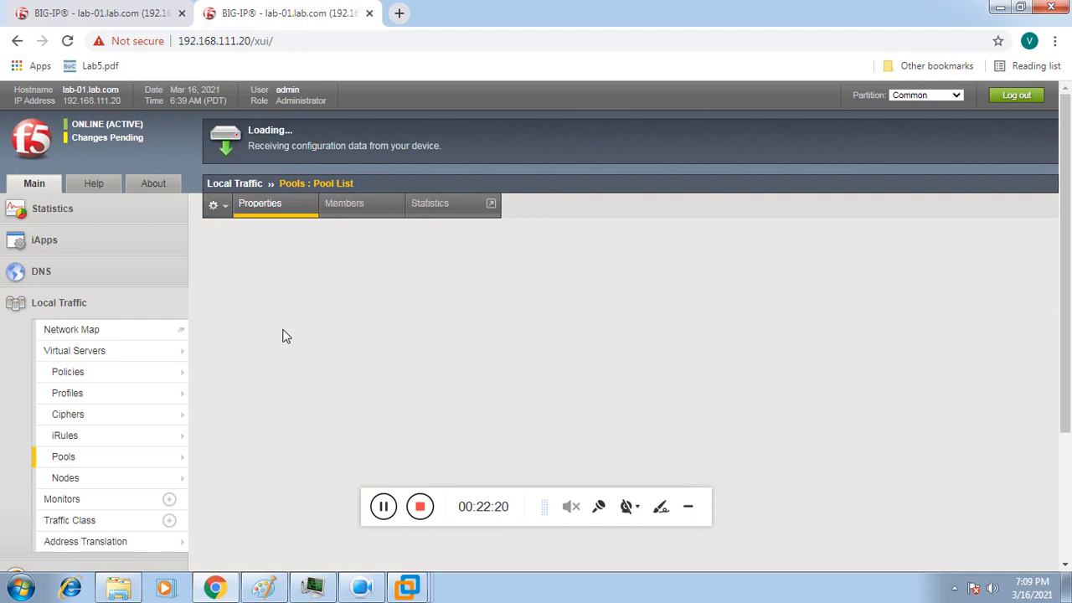
click(350, 211)
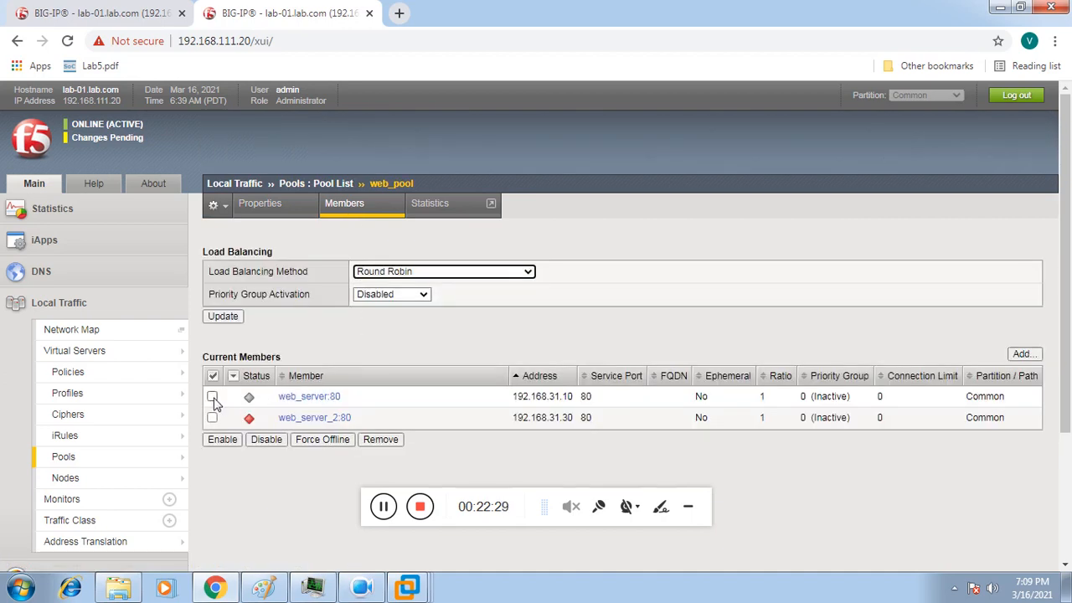
click(213, 397)
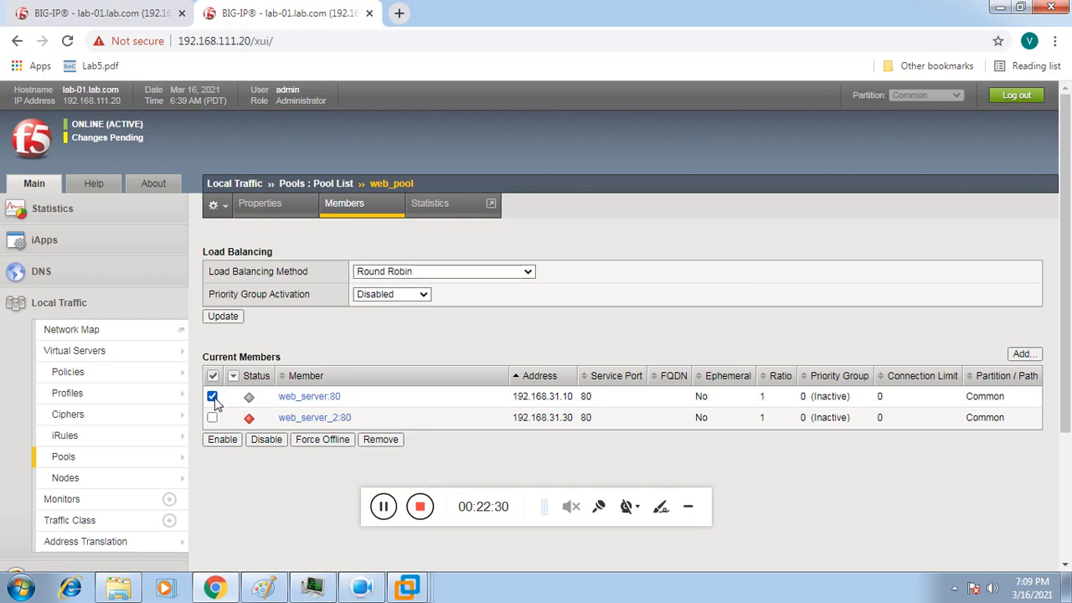
click(379, 440)
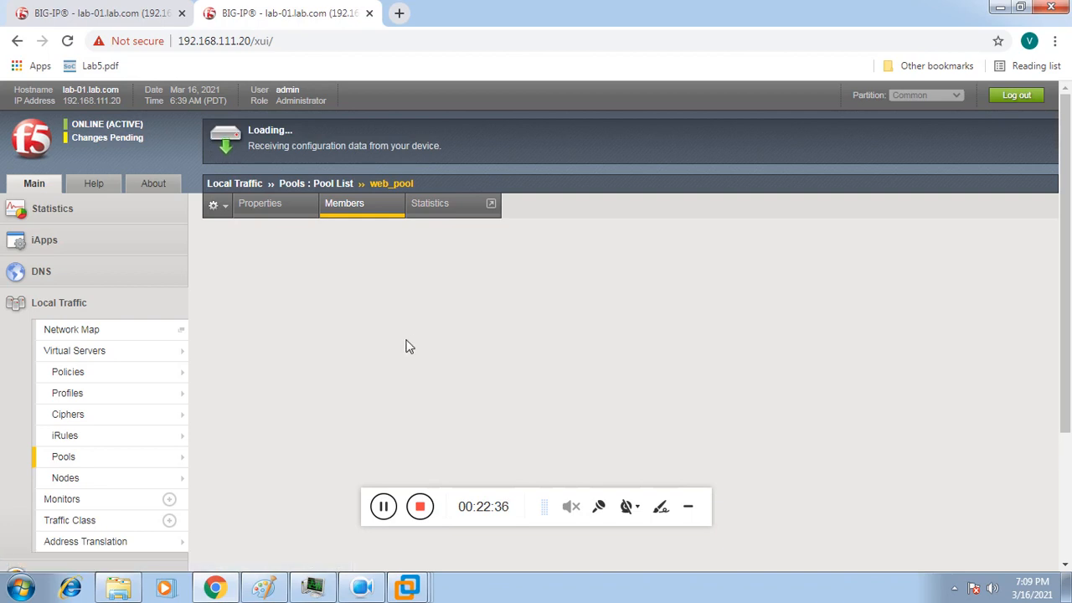
mouse_move(171, 480)
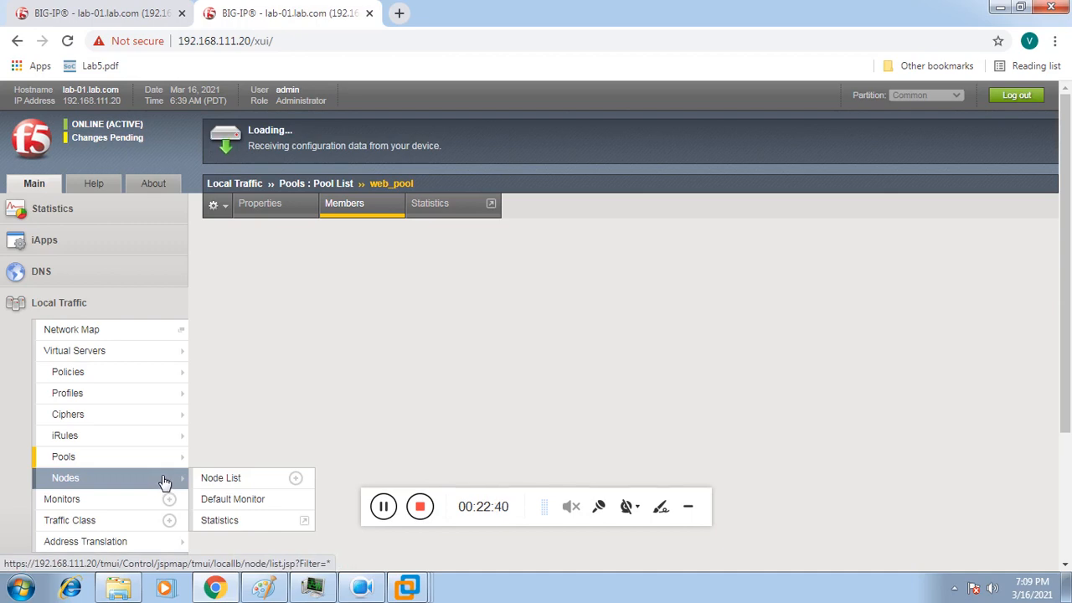
click(212, 484)
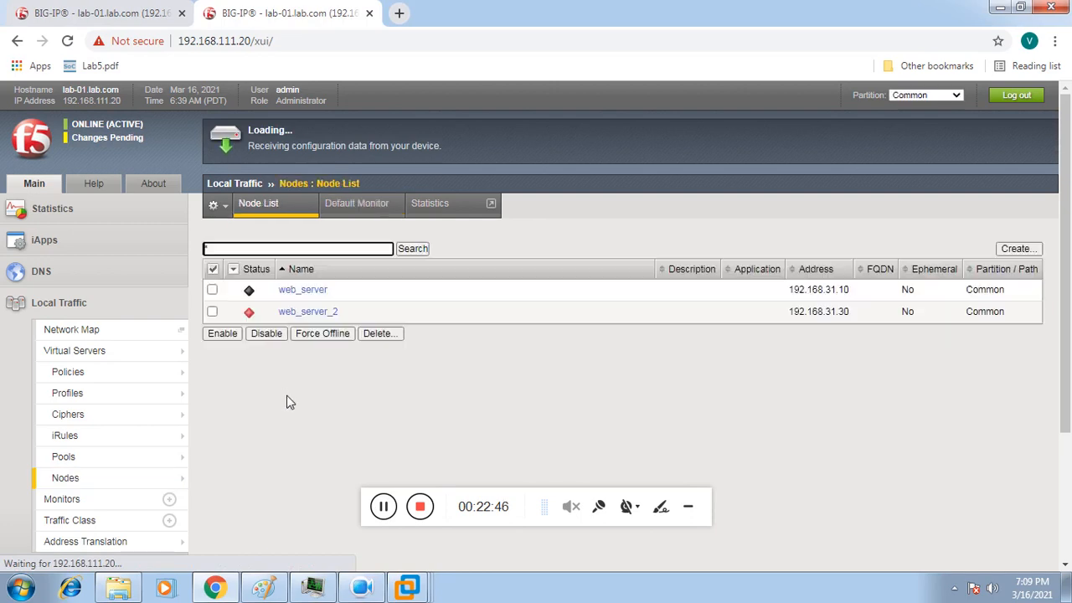
Step: Delete the web_server node (192.168.31.10) and confirm the deletion
click(213, 290)
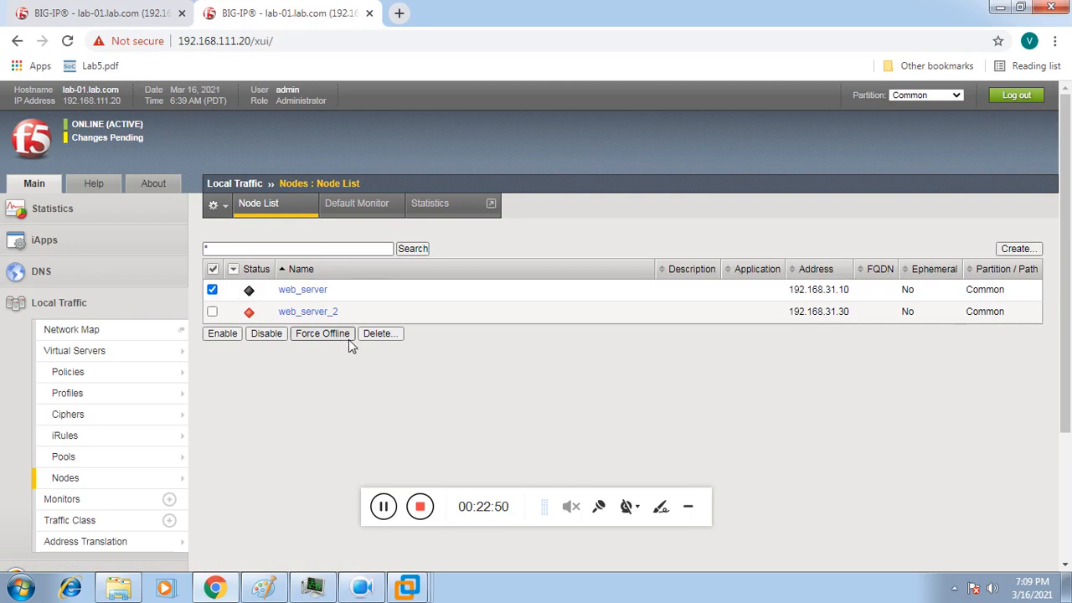
click(374, 335)
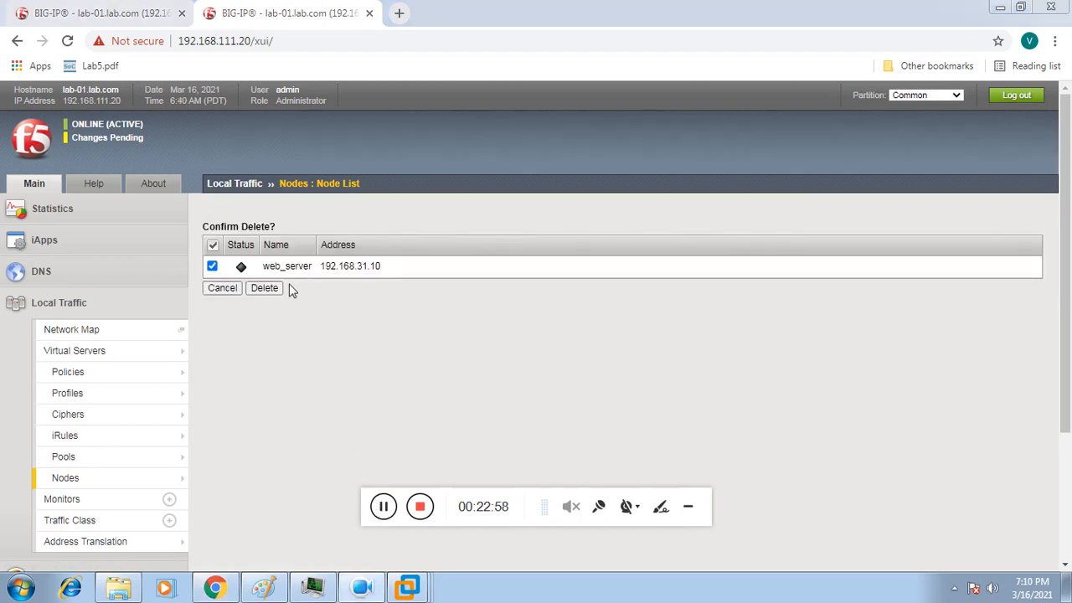
click(271, 291)
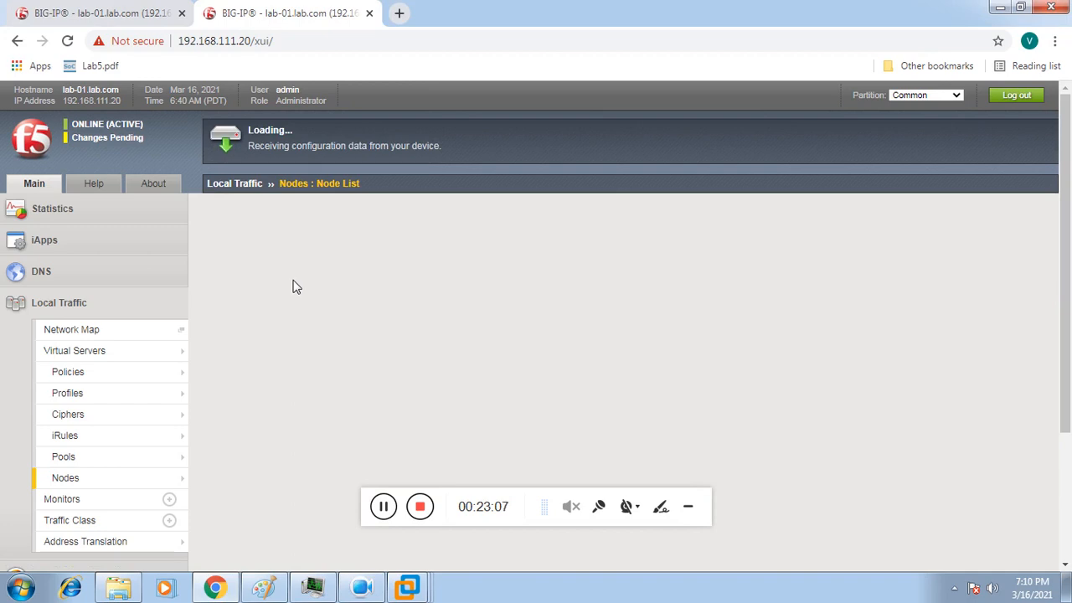
Step: Push lab-02's pending configuration to the LAB group so lab-01 and lab-02 both show In Sync
click(118, 143)
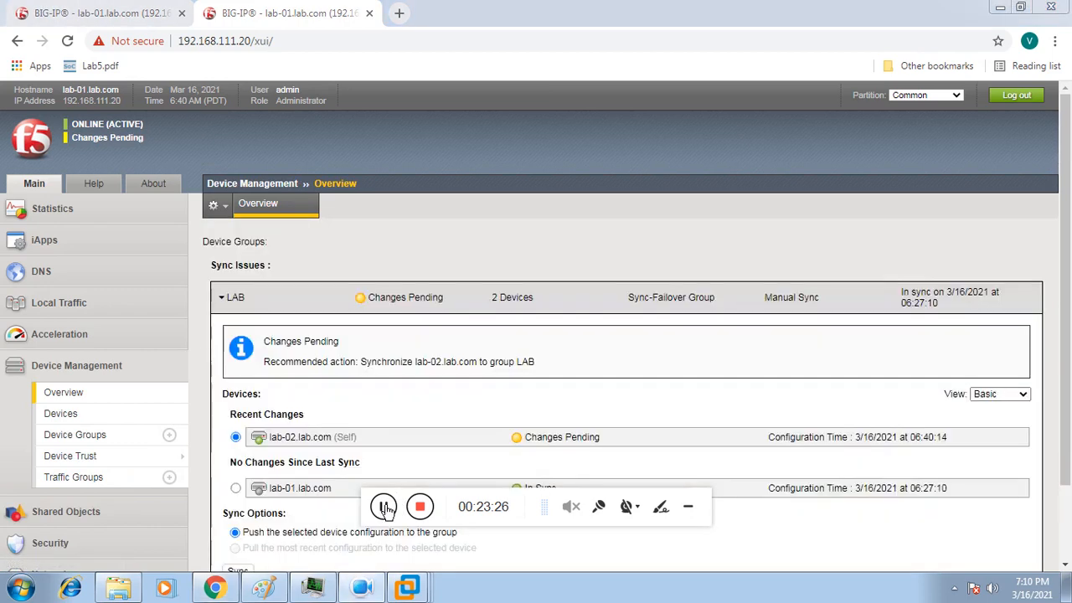
scroll(1069, 267, down, 1)
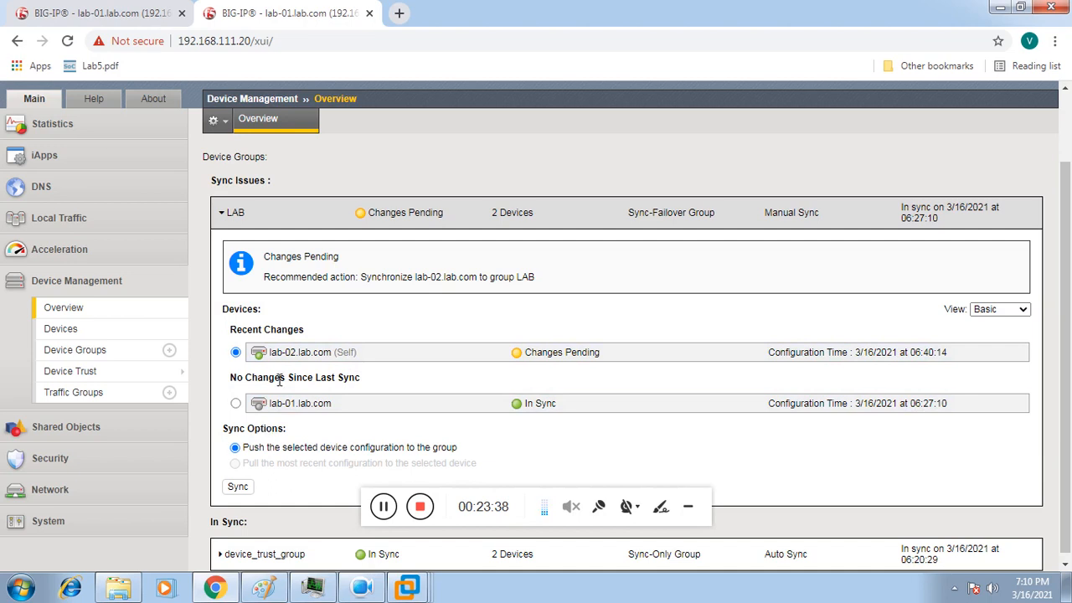
click(238, 488)
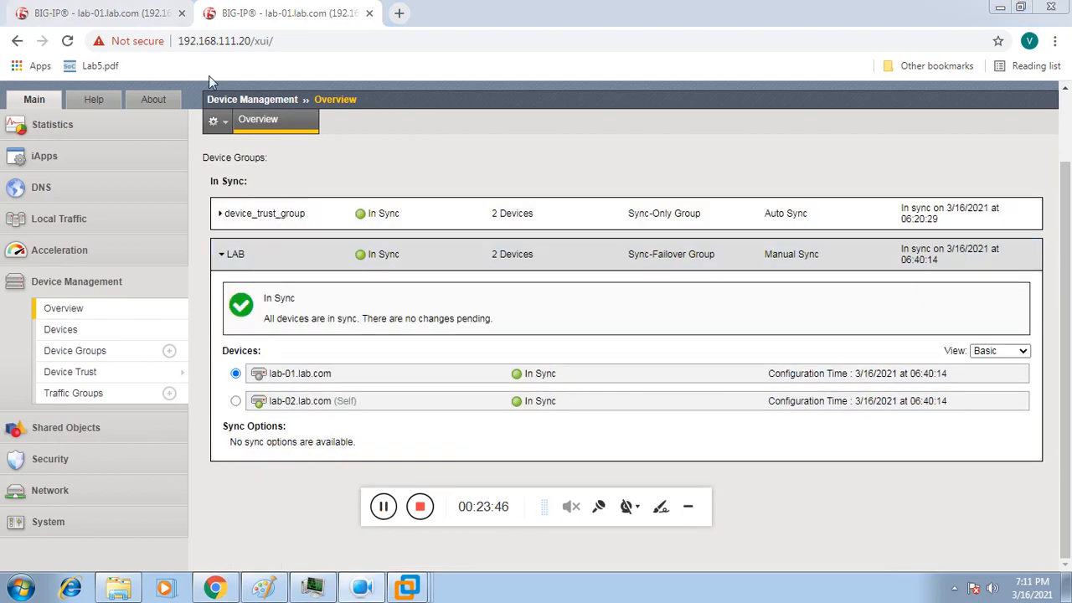
Step: On the standby lab-01 unit, check that the Node List now shows only web_server_2
click(95, 13)
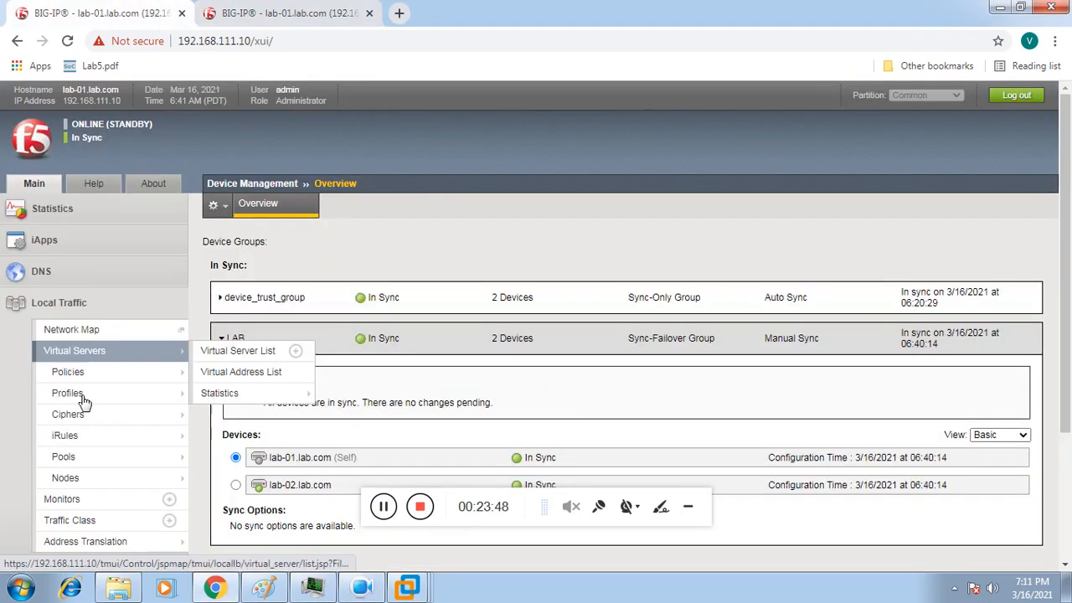
mouse_move(89, 436)
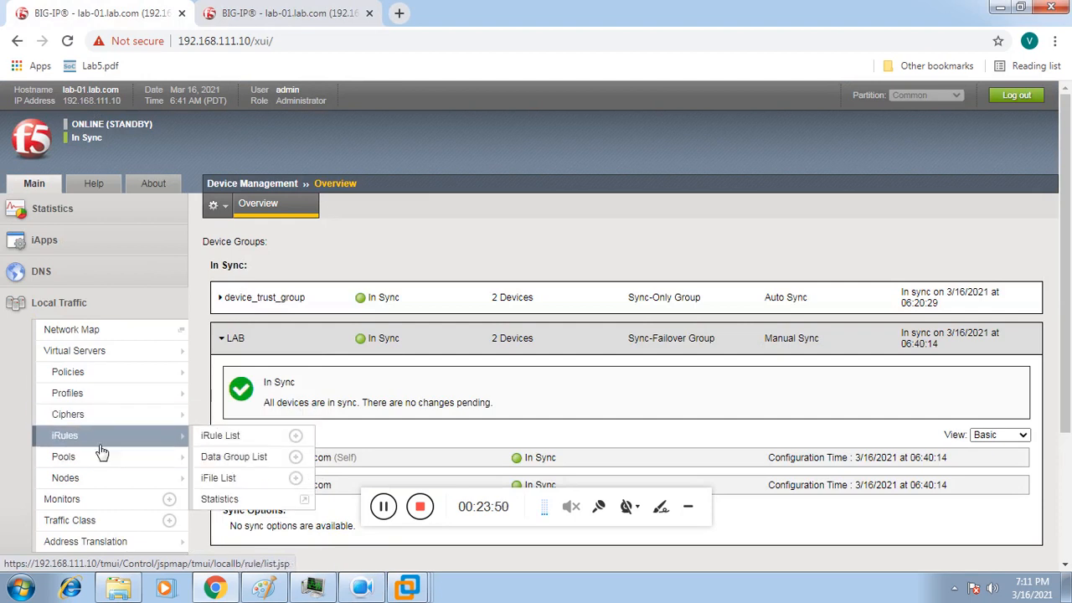
mouse_move(95, 478)
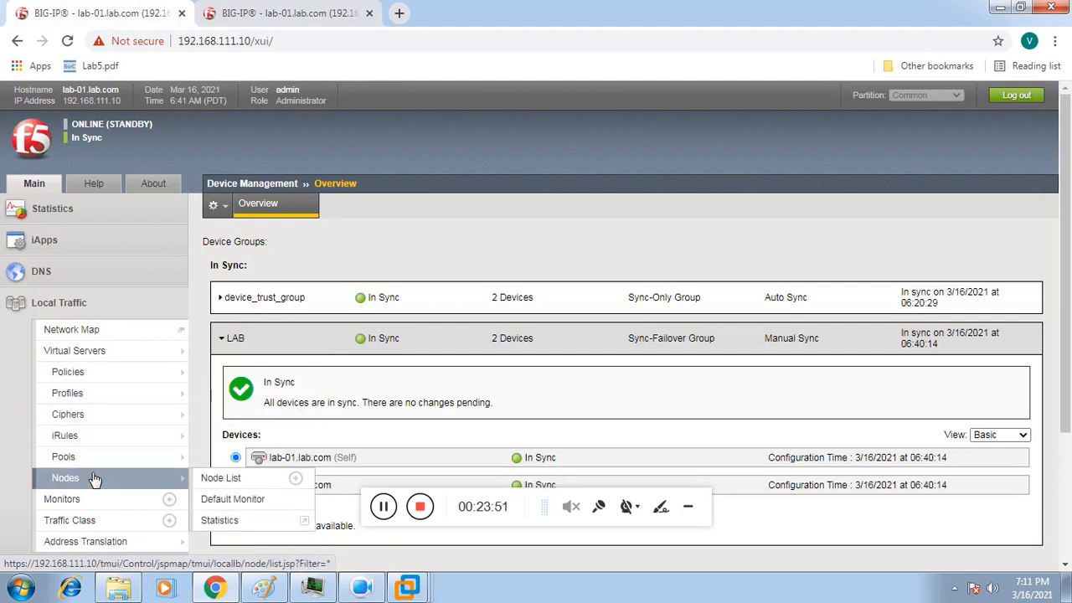
click(211, 480)
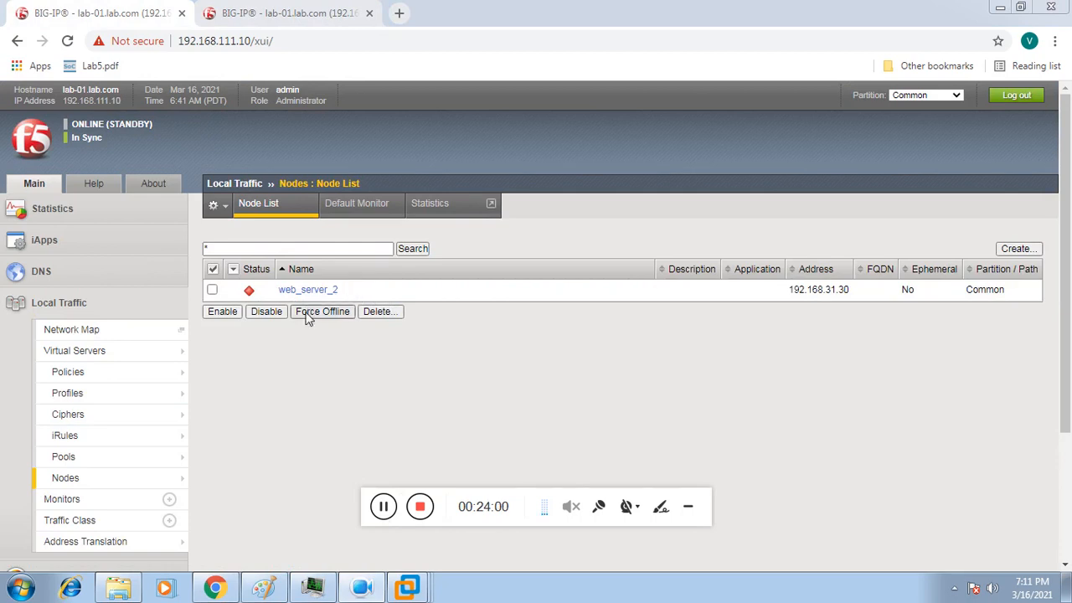
Step: Back on the active unit, bring up its empty Virtual Server List
click(291, 16)
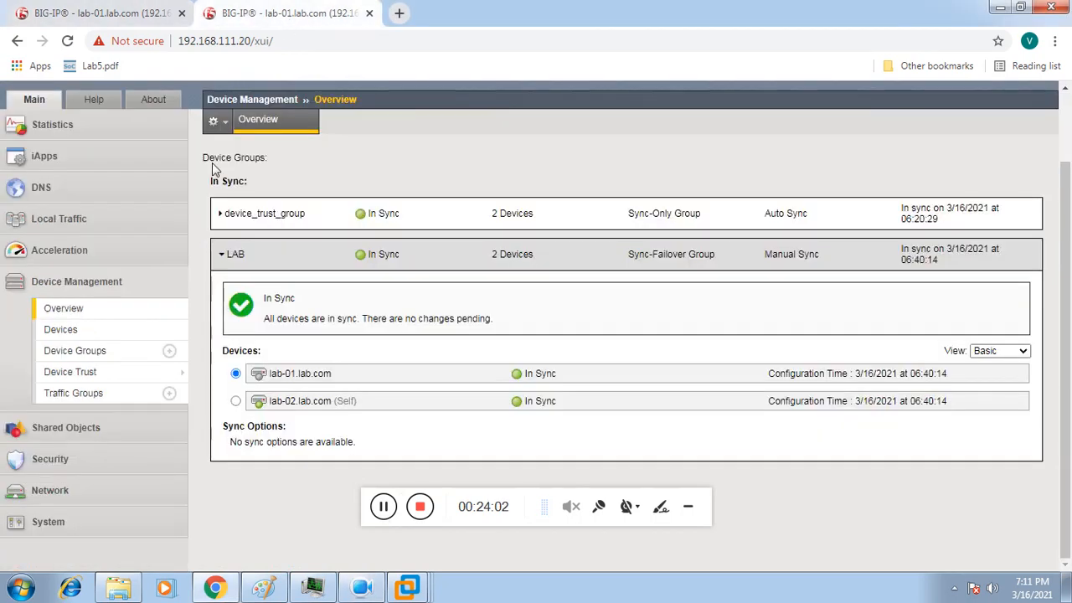
click(89, 220)
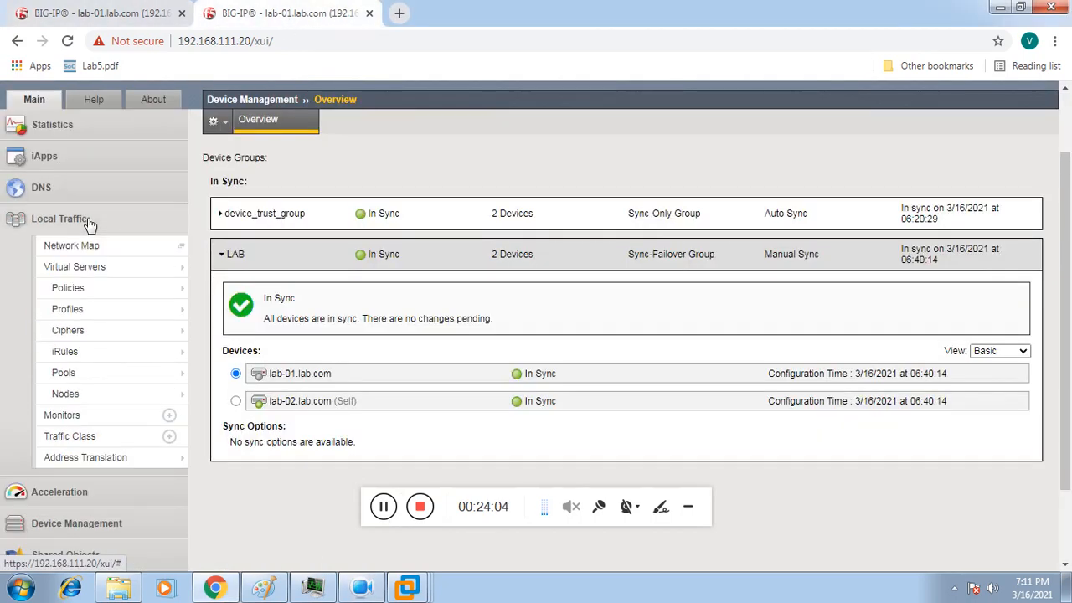
mouse_move(120, 270)
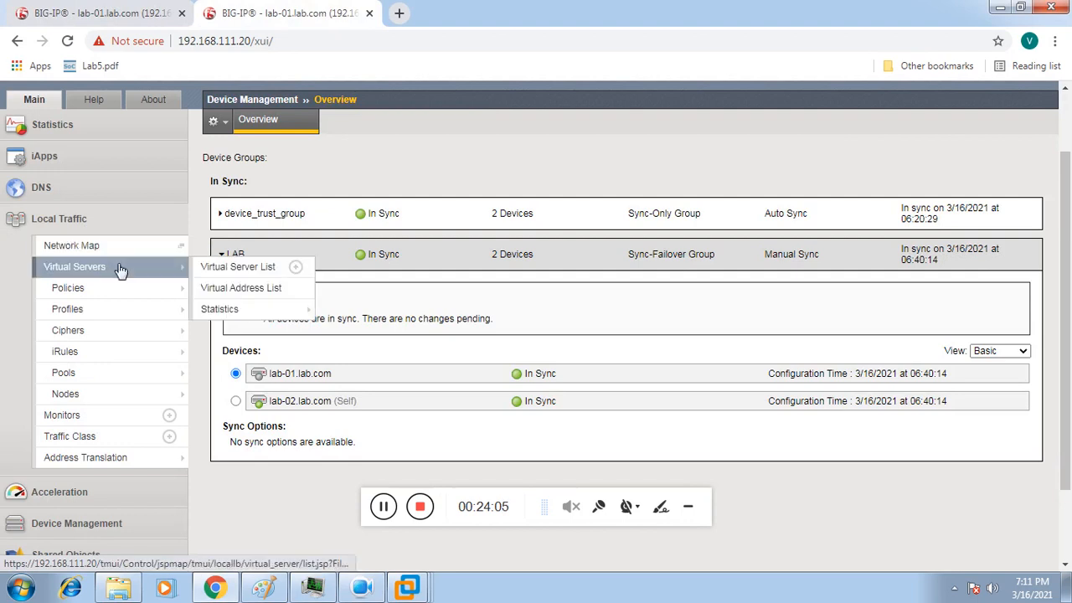
click(221, 269)
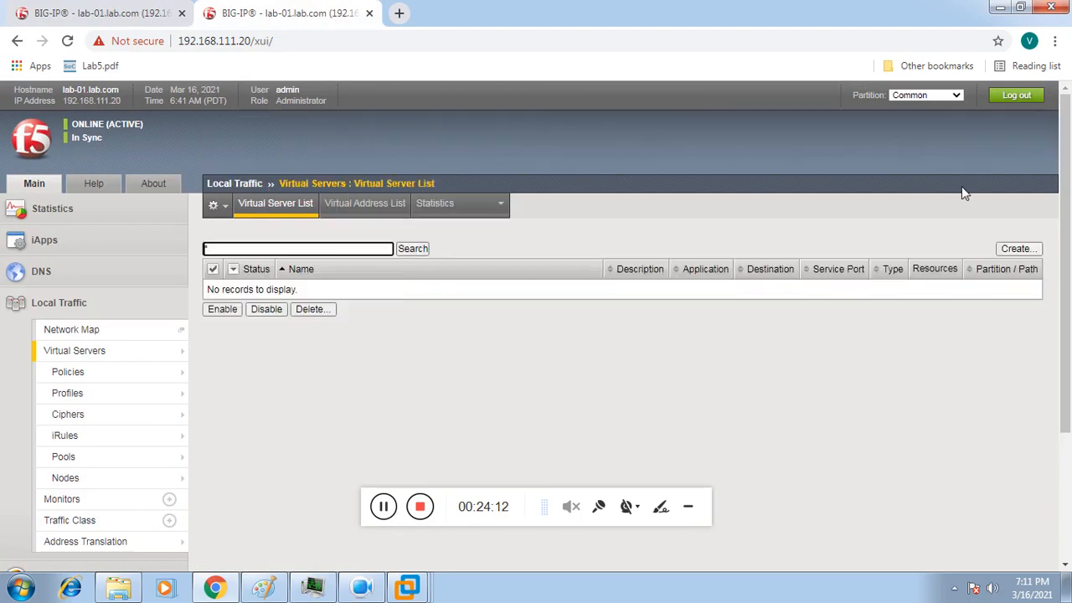
Step: Start a new virtual server named Web_Server with destination 192.168.31.10 and service port 80 (HTTP)
click(1013, 249)
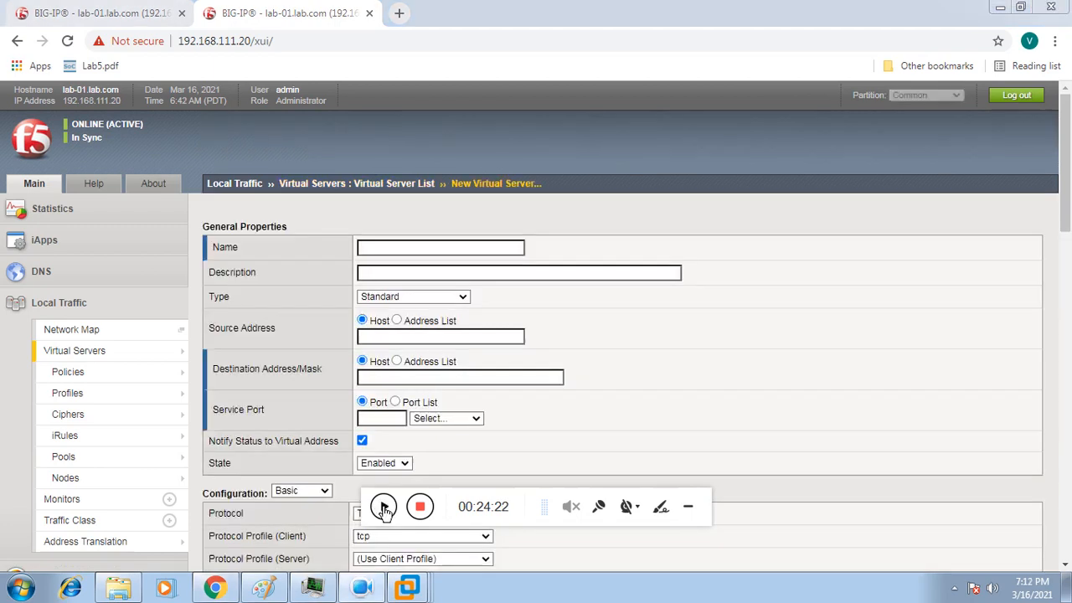
click(421, 248)
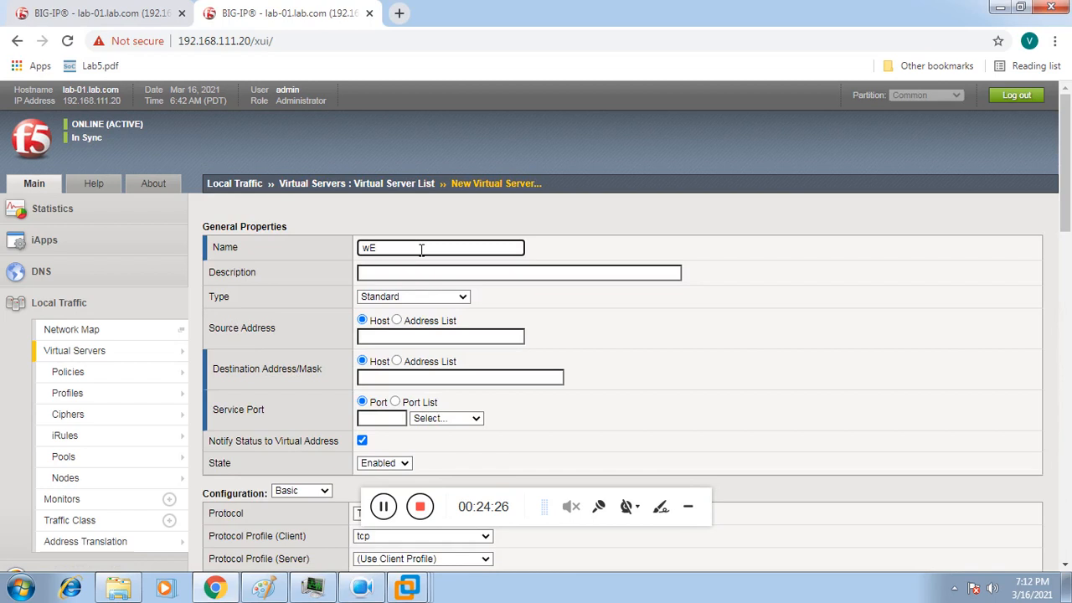
key(BackSpace)
key(BackSpace)
text(Web_S)
click(399, 377)
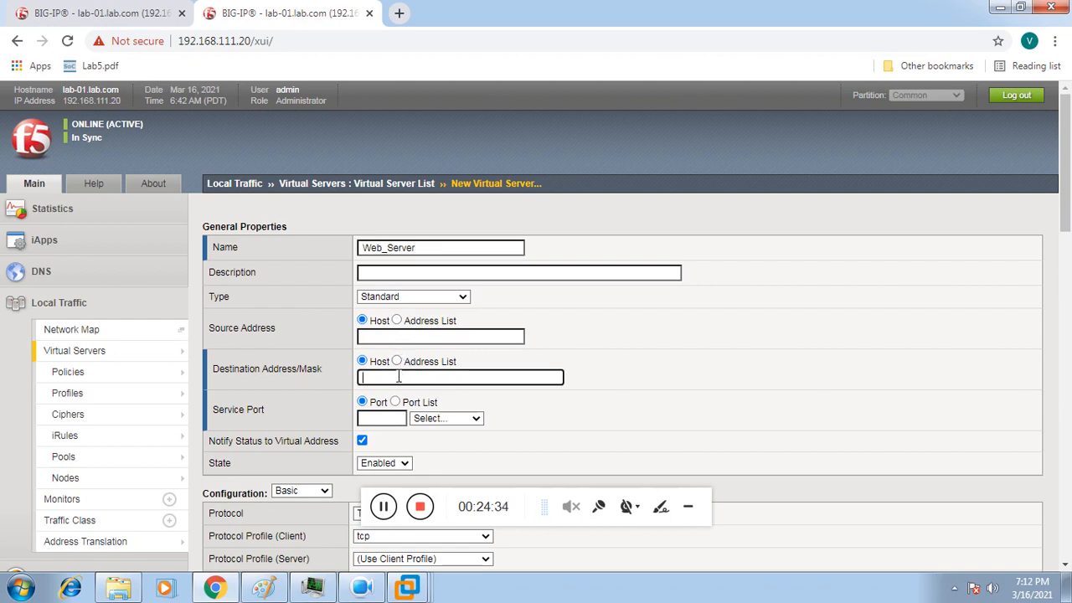
text(192.168.31.10)
click(391, 416)
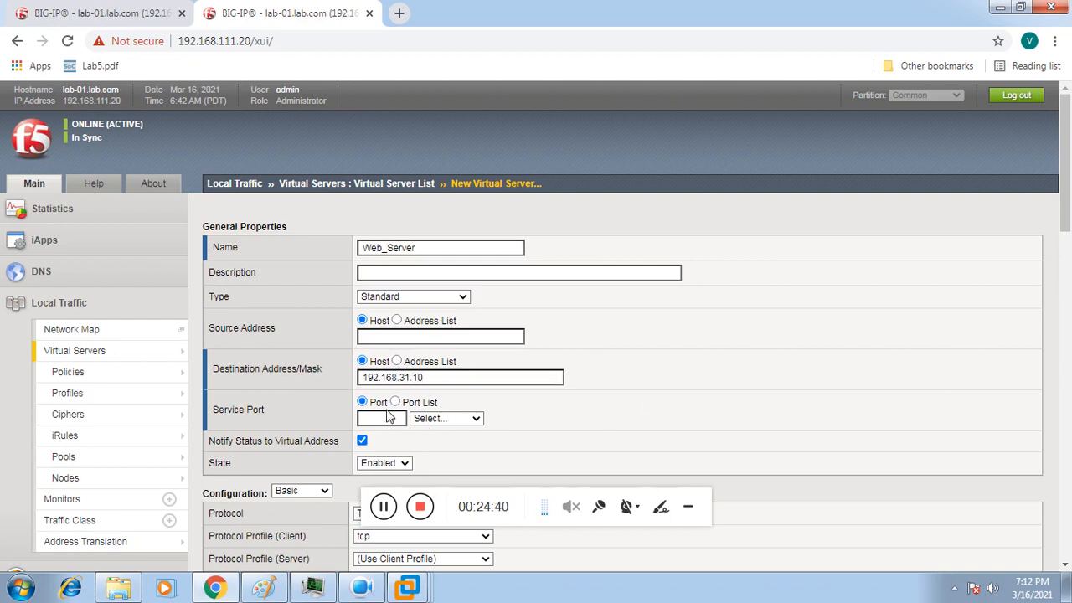
click(383, 419)
text(80)
click(680, 377)
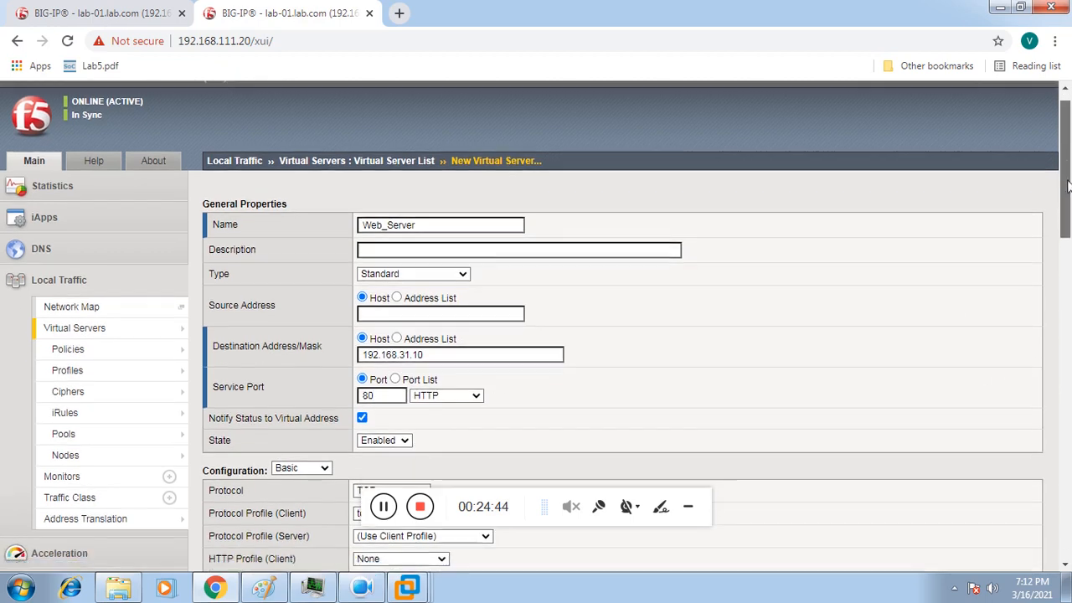
Step: Set Source Address Translation to Auto Map and finish creating the virtual server
drag(1067, 176, 1067, 388)
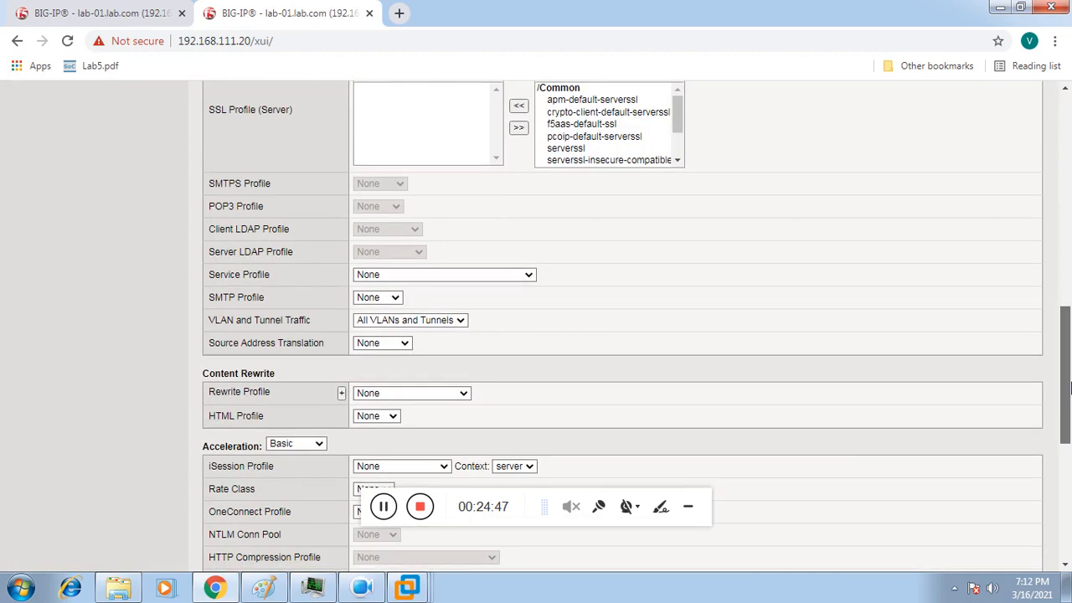
click(389, 348)
click(376, 365)
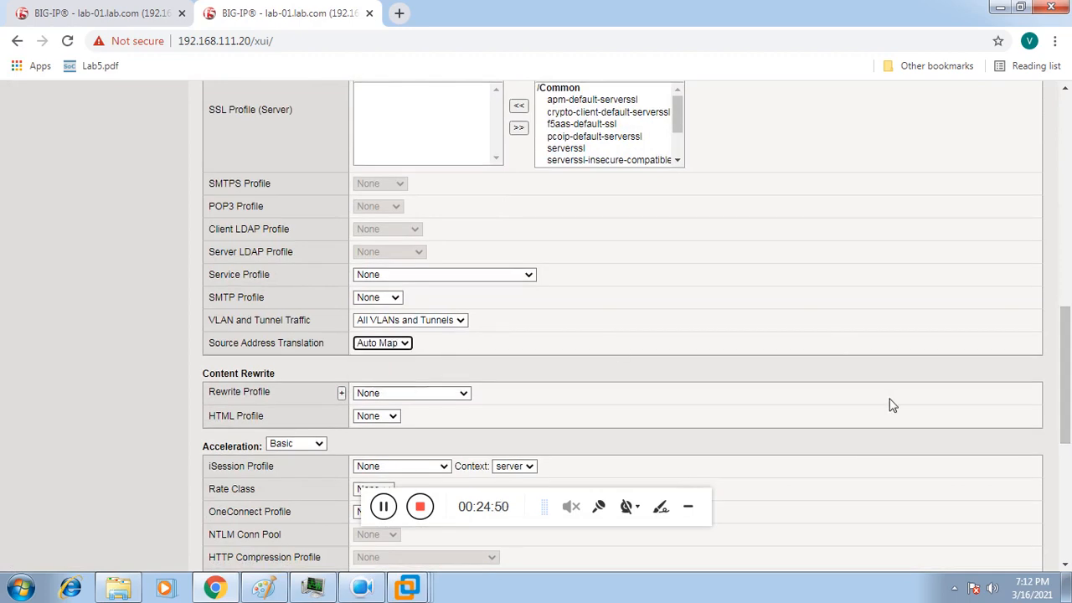
drag(1067, 394, 1069, 504)
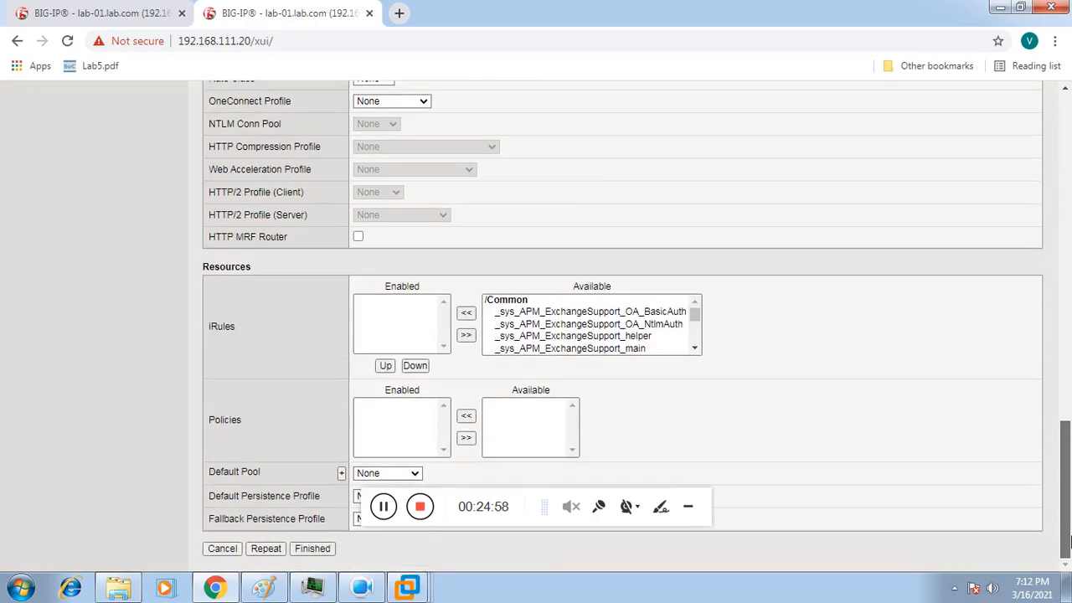
click(306, 549)
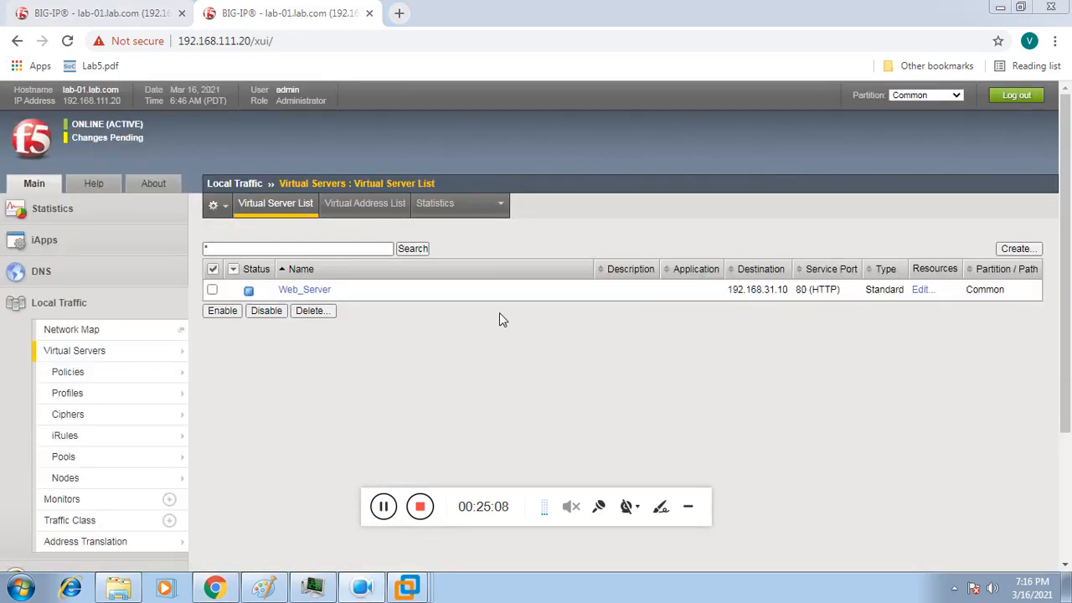
Step: Set web_pool as the Default Pool in Web_Server's Resources and save the change
click(325, 291)
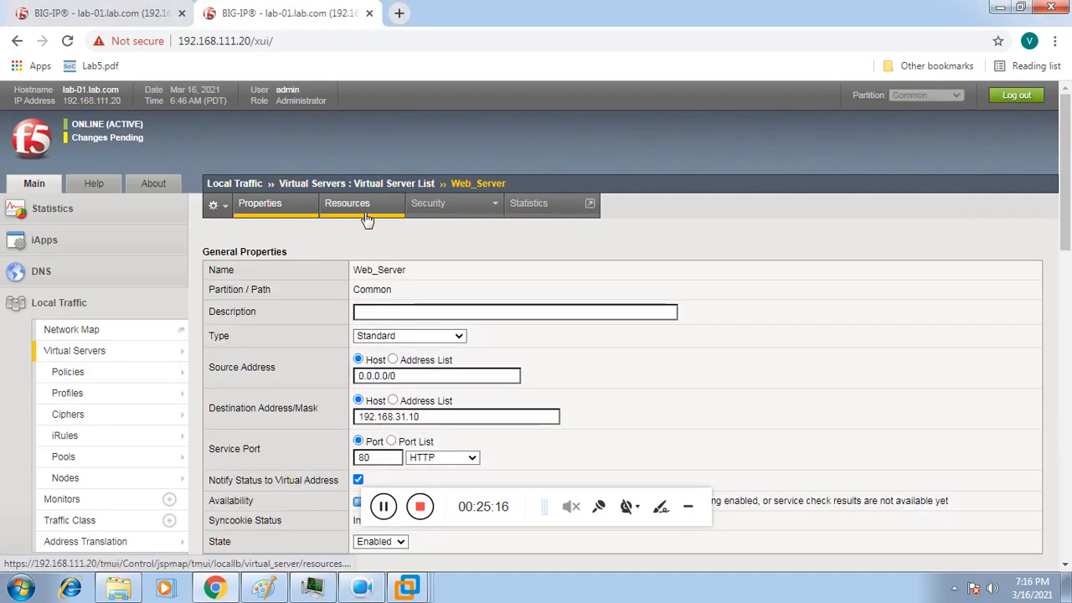
click(369, 218)
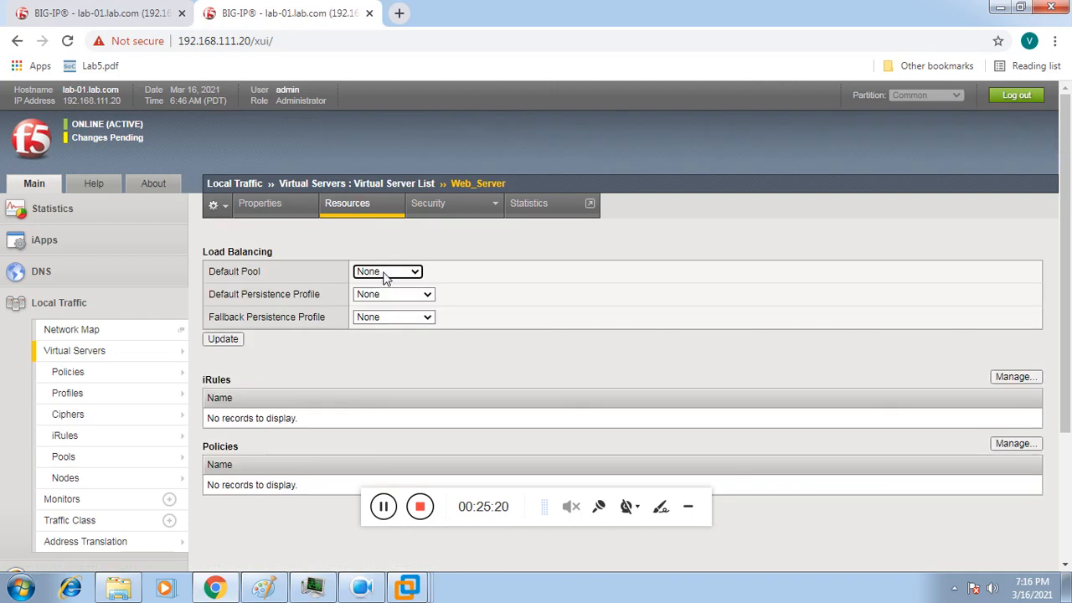
click(385, 274)
click(384, 311)
click(237, 340)
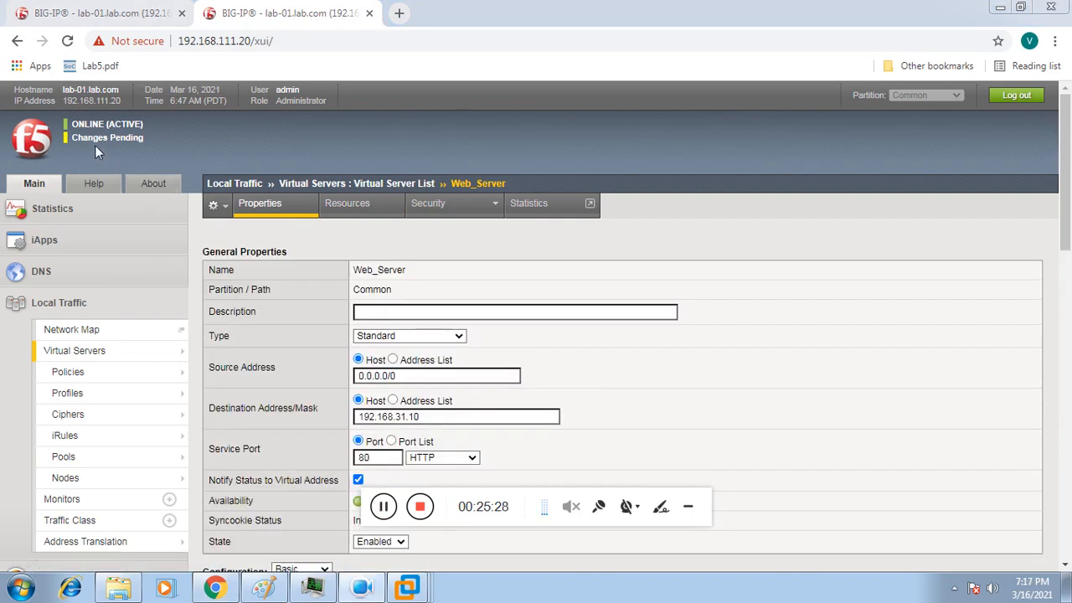
Step: Check the standby unit's Virtual Server List, which is still empty
click(103, 14)
mouse_move(132, 348)
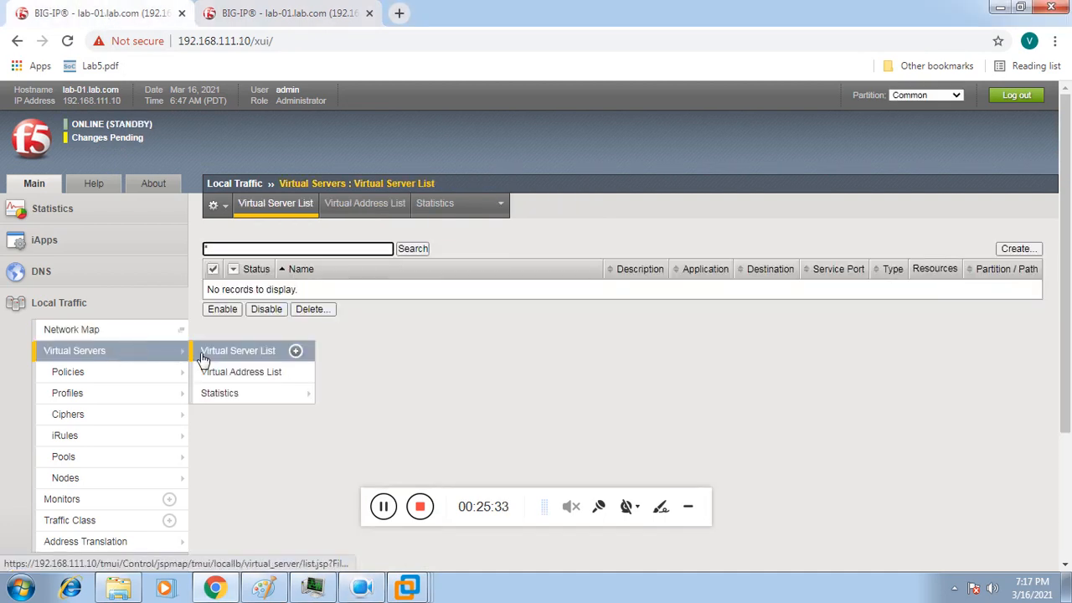
click(214, 355)
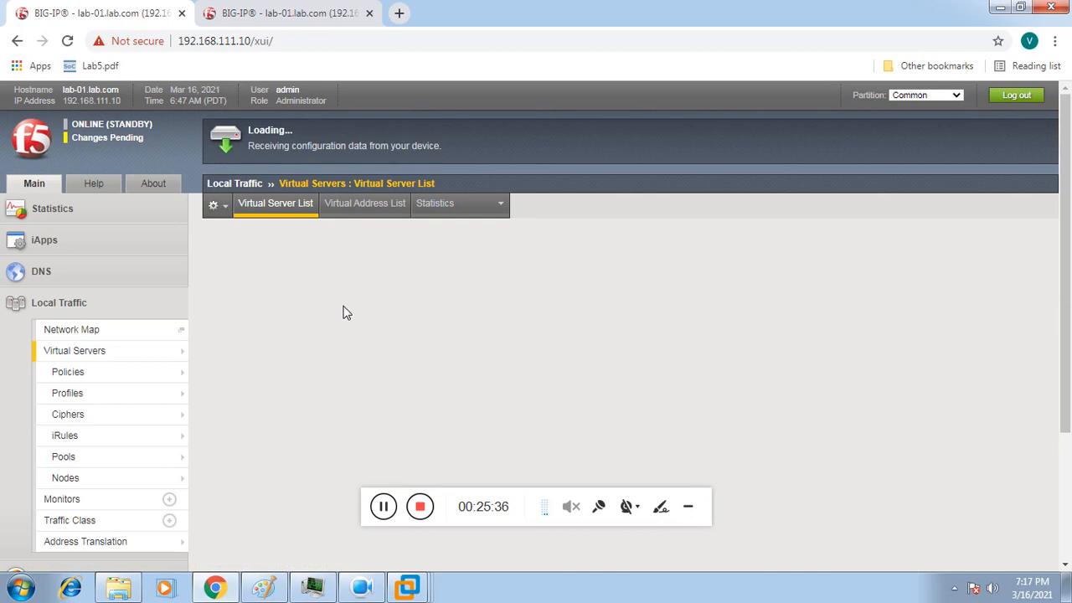
Step: Sync the active unit's pending Web_Server changes to the LAB device group
click(306, 17)
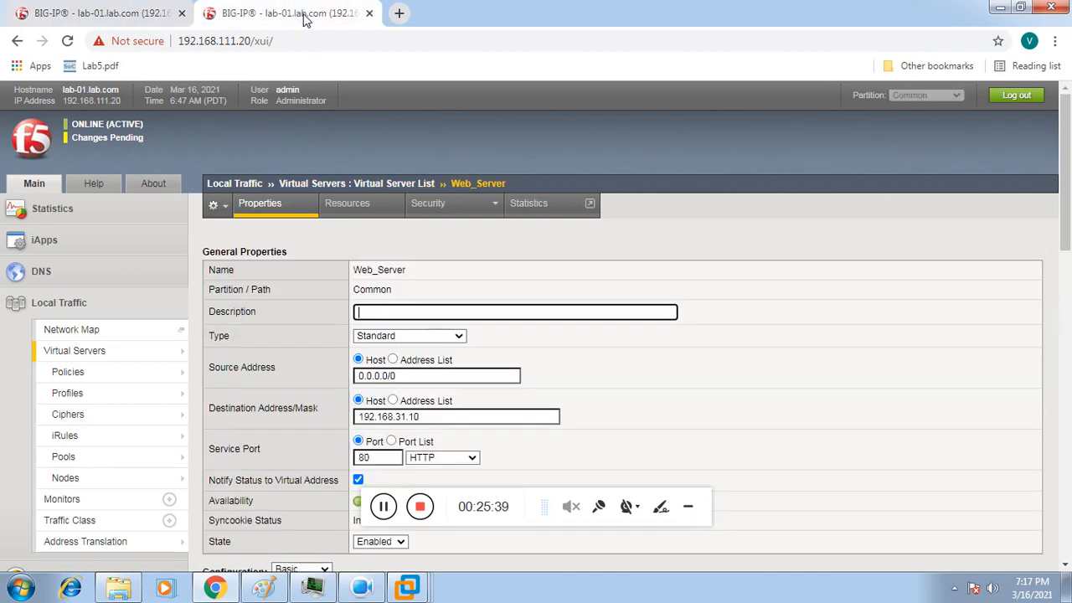
click(126, 138)
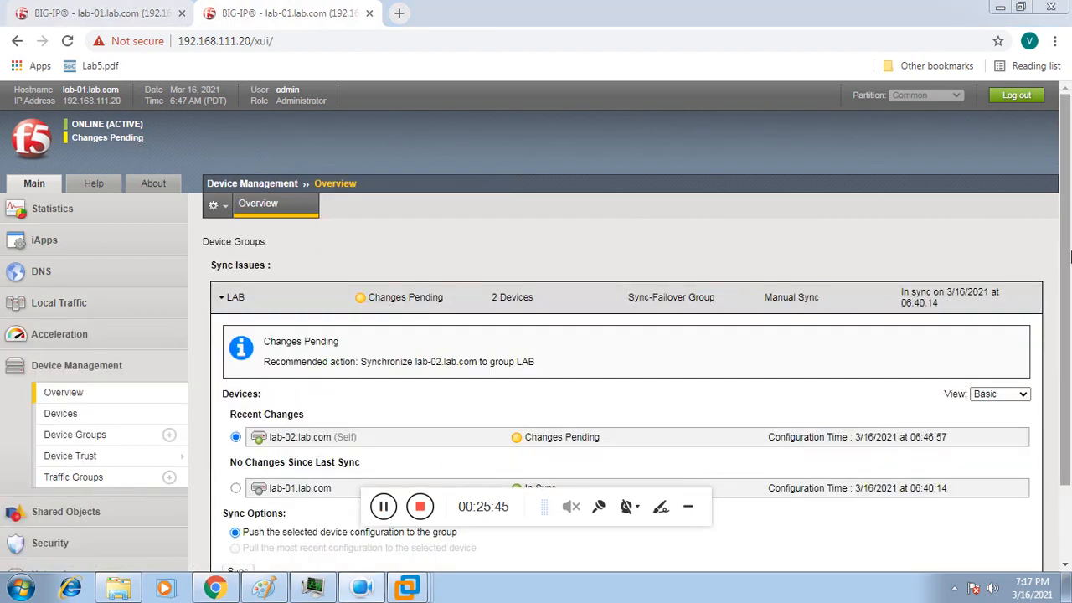
scroll(884, 309, down, 1)
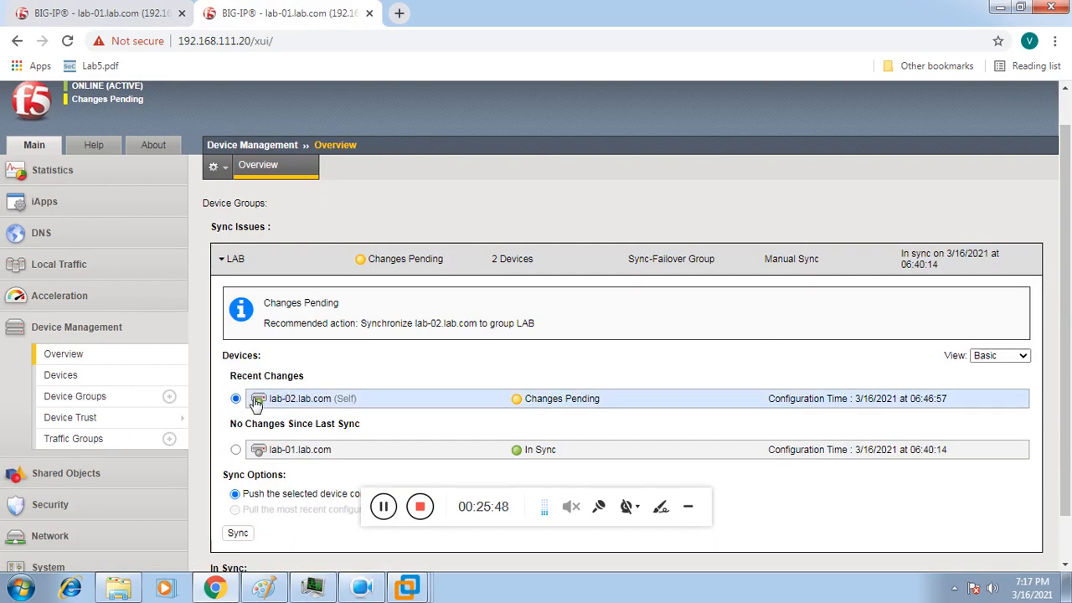
click(244, 531)
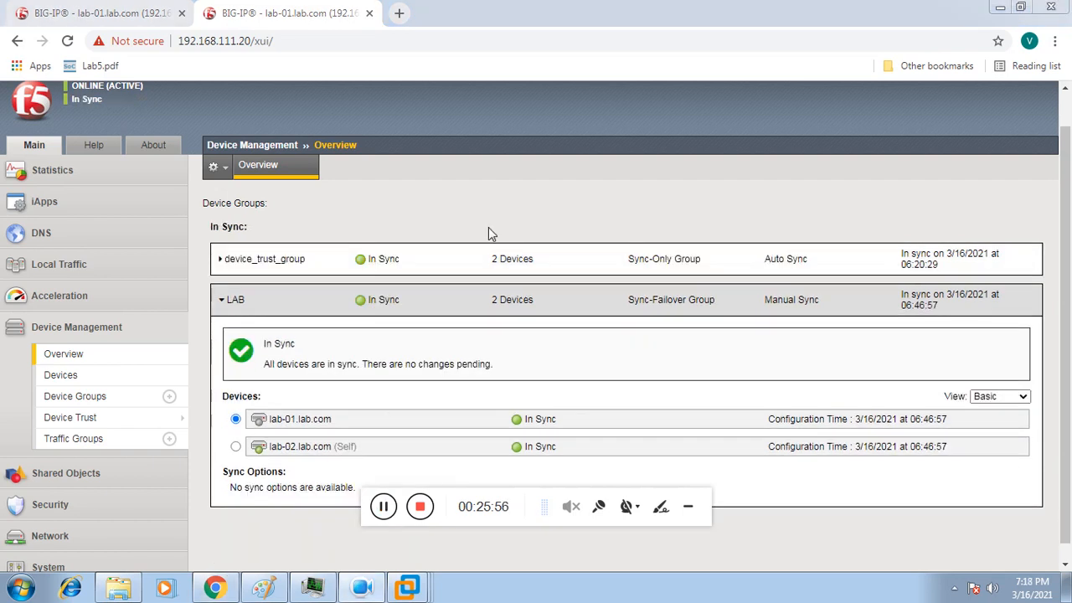
click(134, 17)
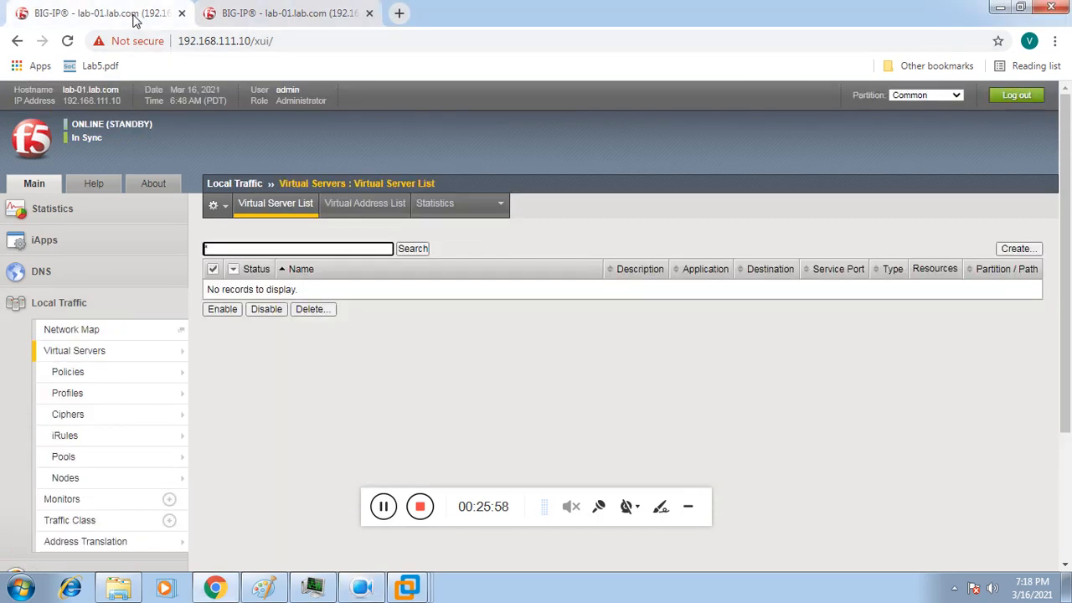
Step: Confirm Web_Server (192.168.31.10:80) appears on the standby unit, then reopen the active unit's virtual servers
mouse_move(149, 354)
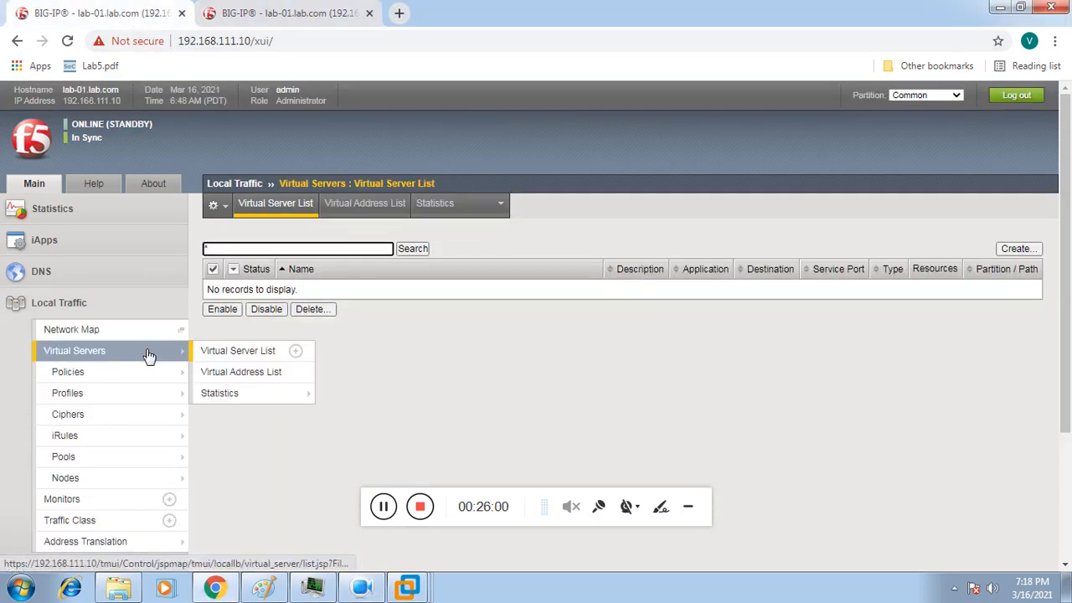
click(228, 354)
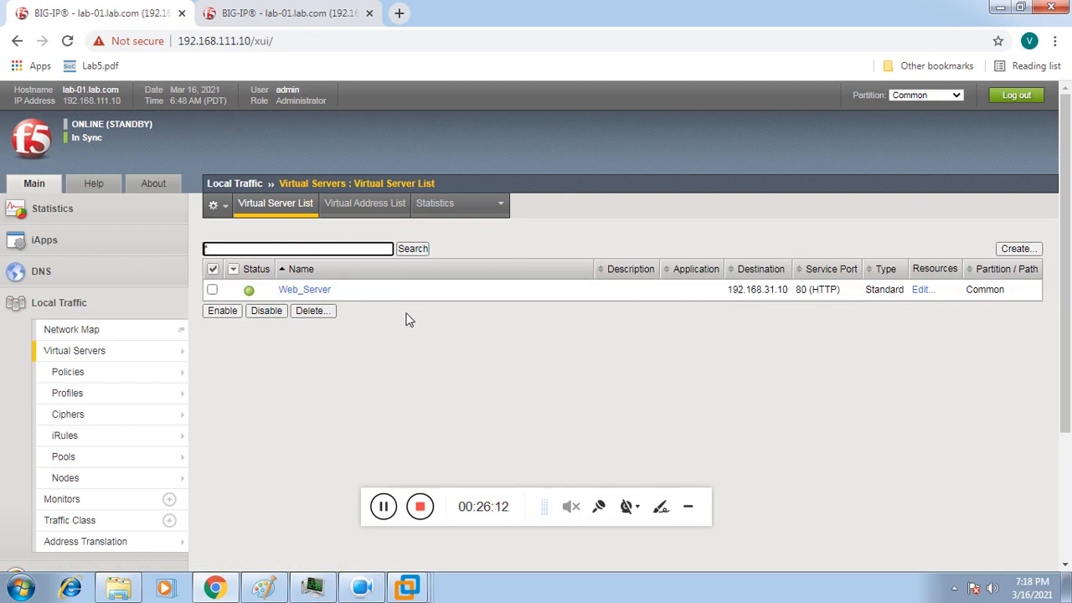
click(304, 22)
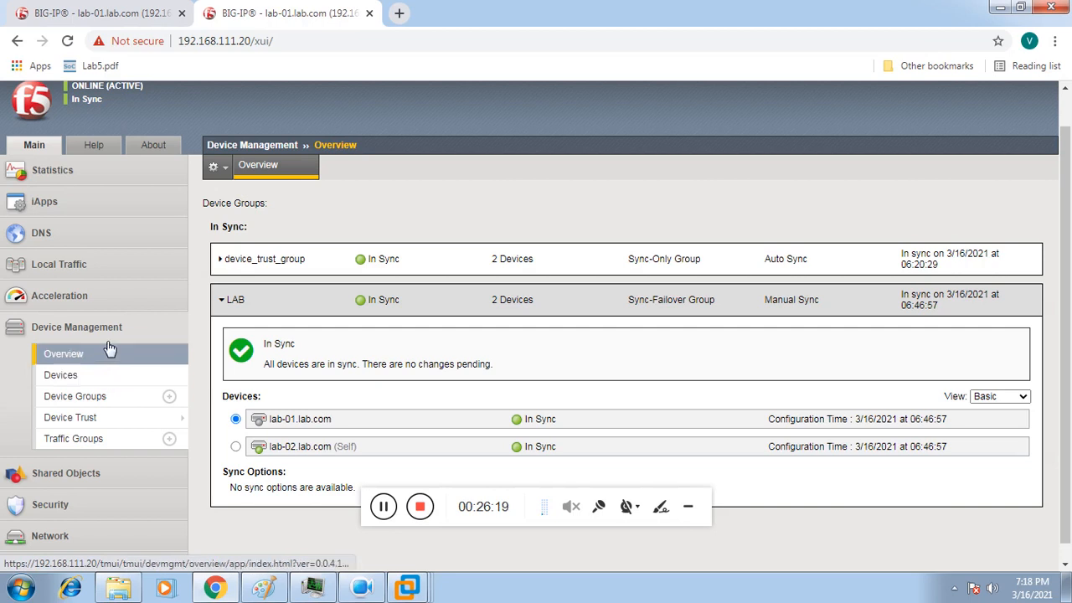
click(104, 275)
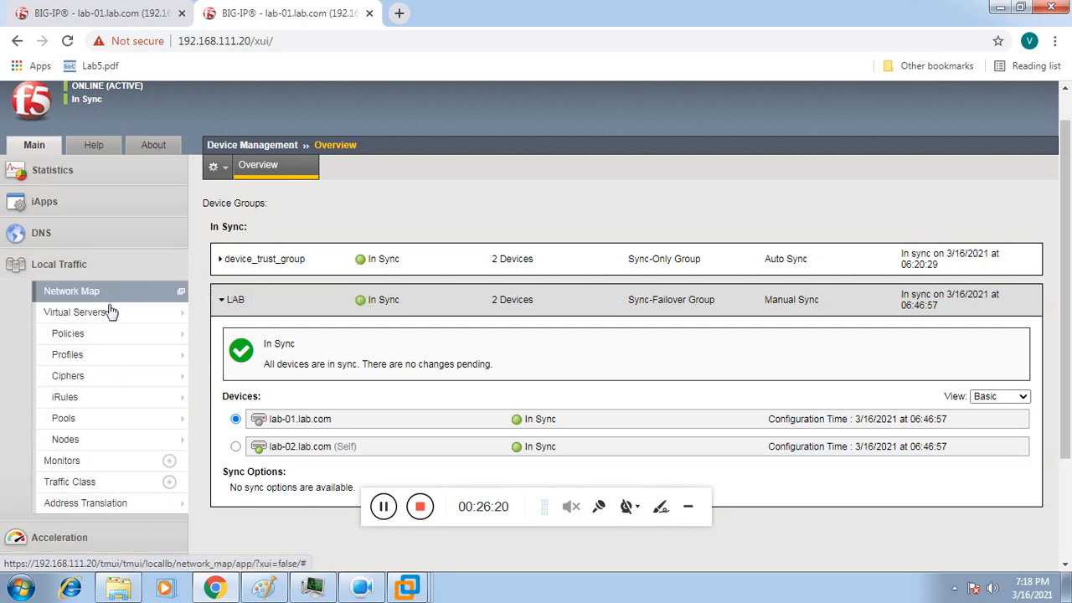
mouse_move(162, 318)
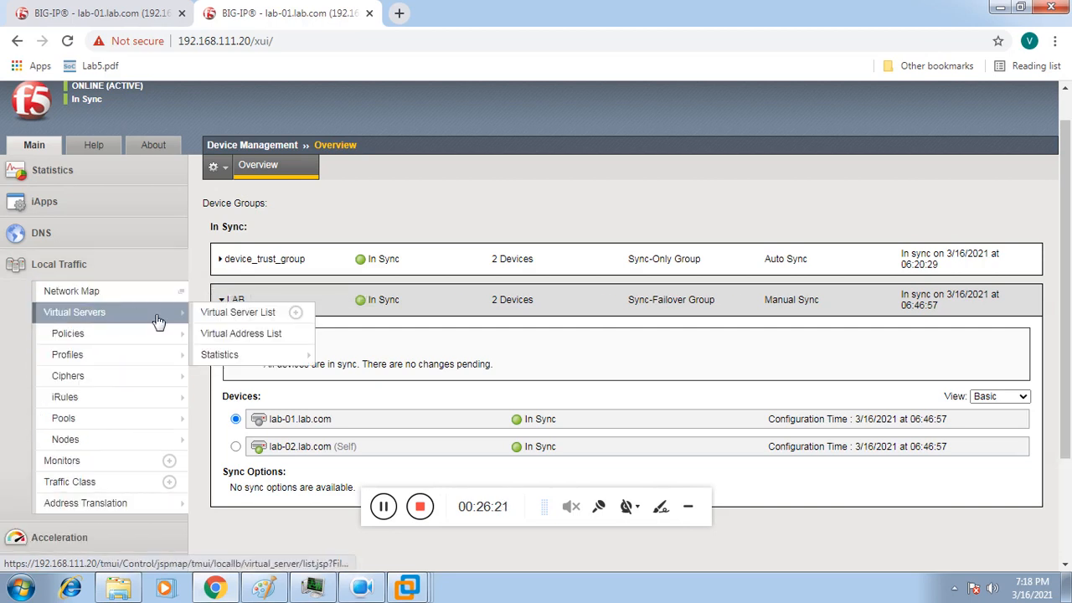
click(232, 313)
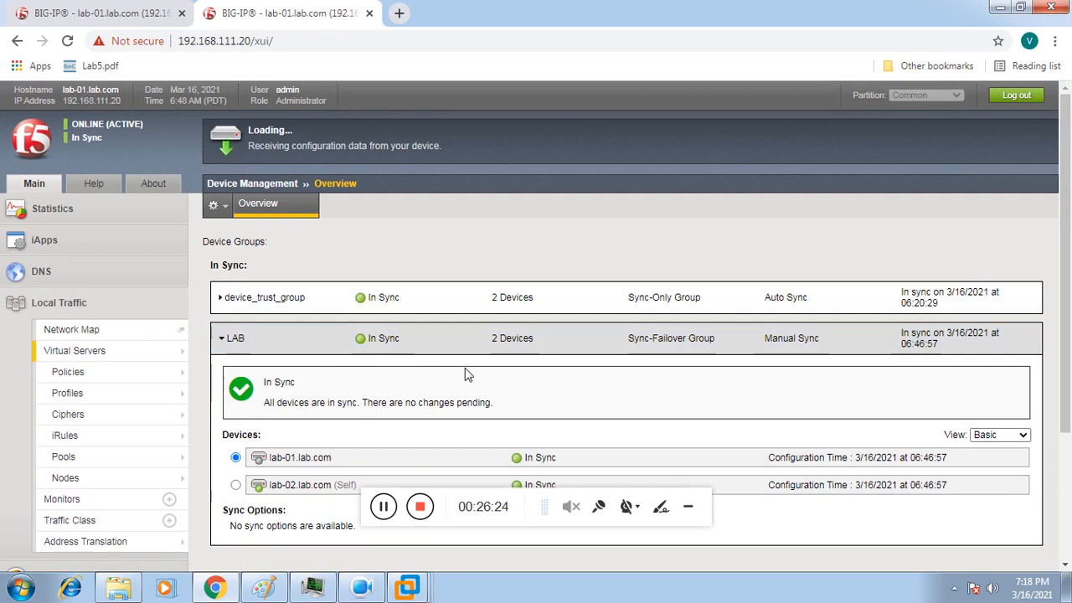
Step: Run 'ping 192.168.31.10 -t' in a command prompt, confirm replies, and minimise the console
key(super+r)
key(Escape)
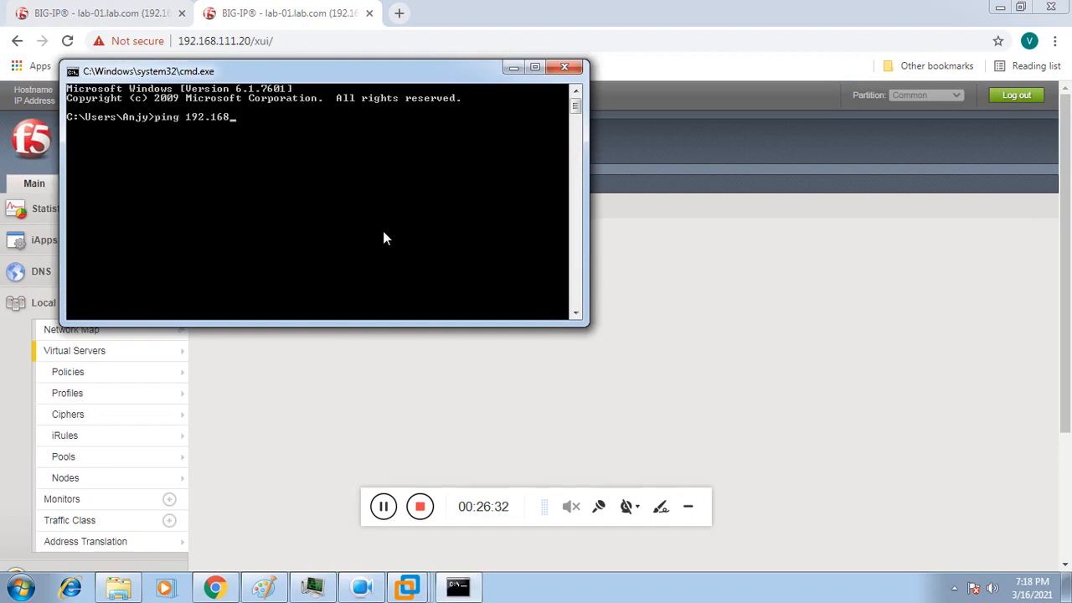
text(.10 )
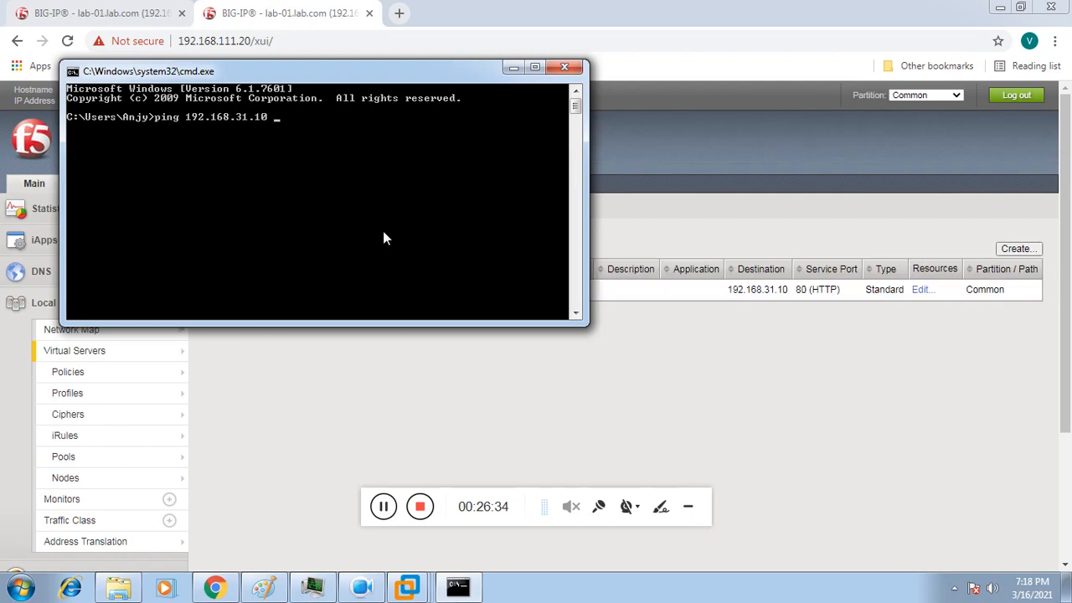
text(-t)
key(Return)
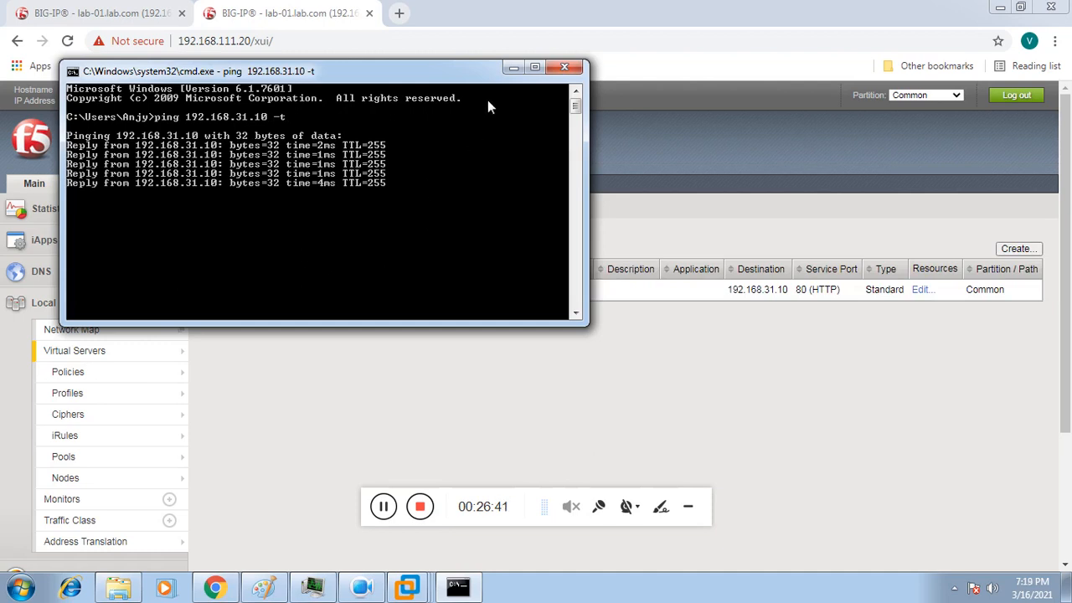
click(512, 67)
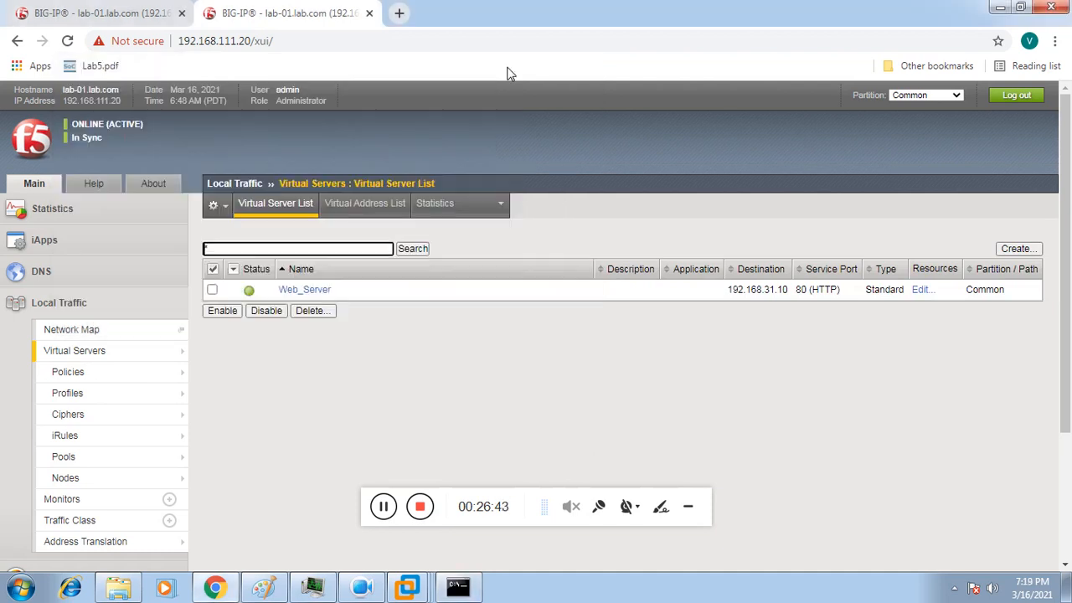
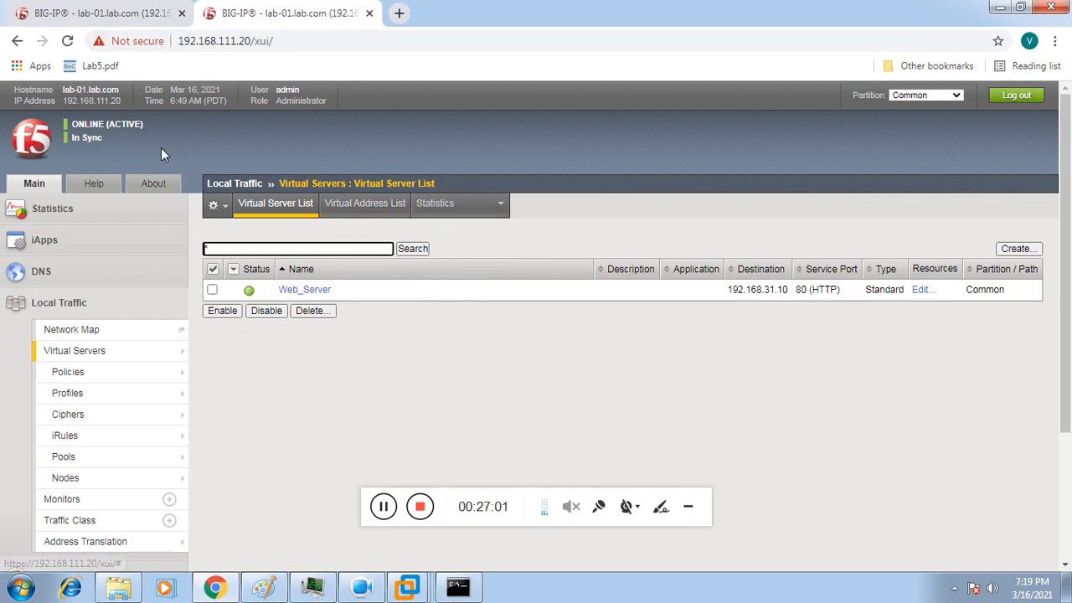
Step: Bring up the second BIG-IP virtual machine's console (lab-01) in VMware Workstation
click(392, 595)
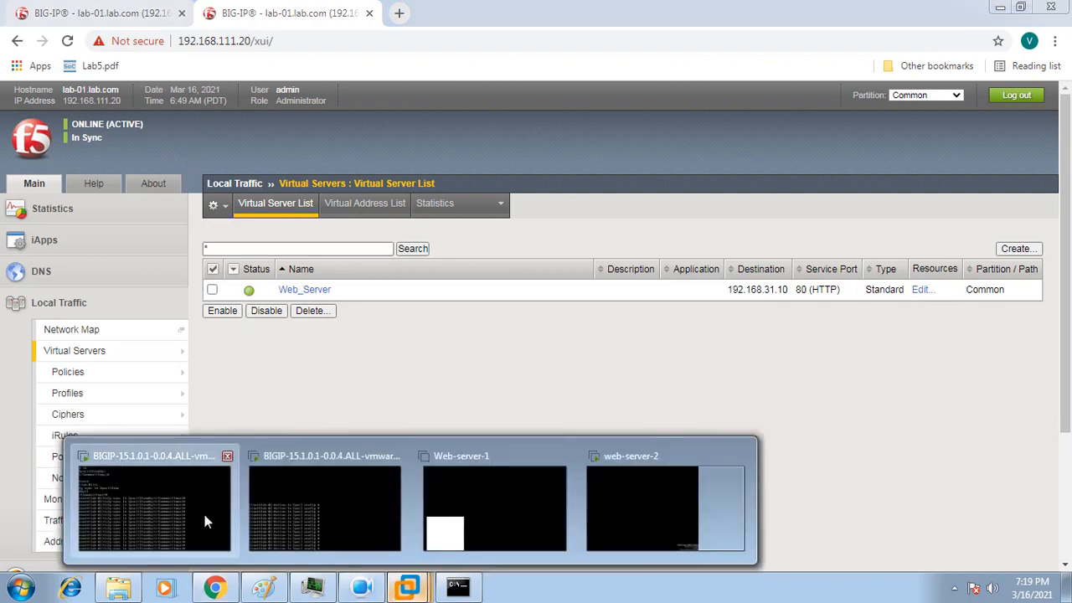
click(204, 514)
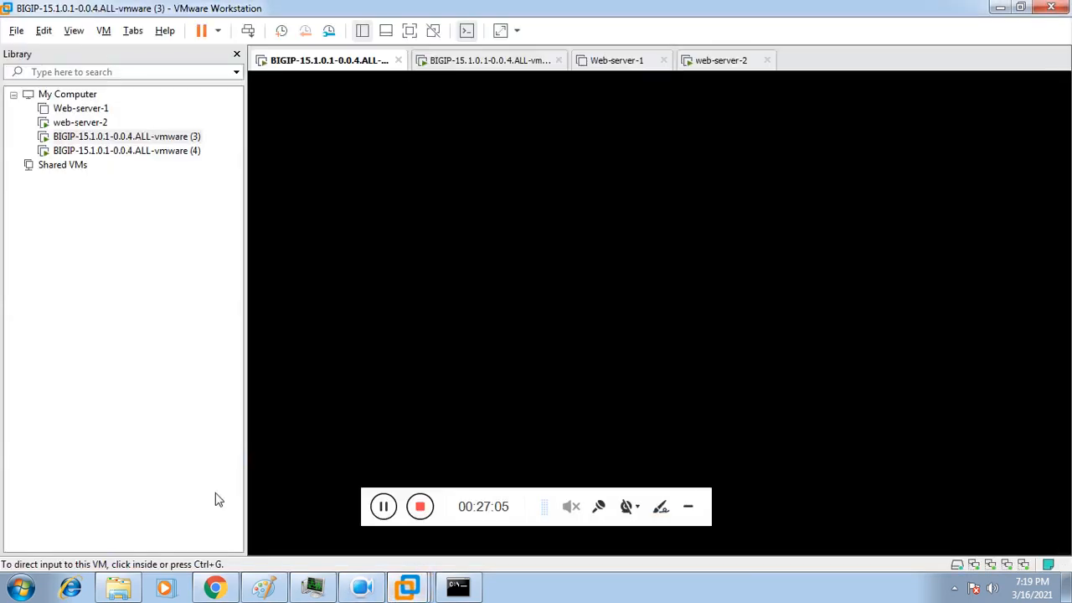
click(195, 151)
click(363, 174)
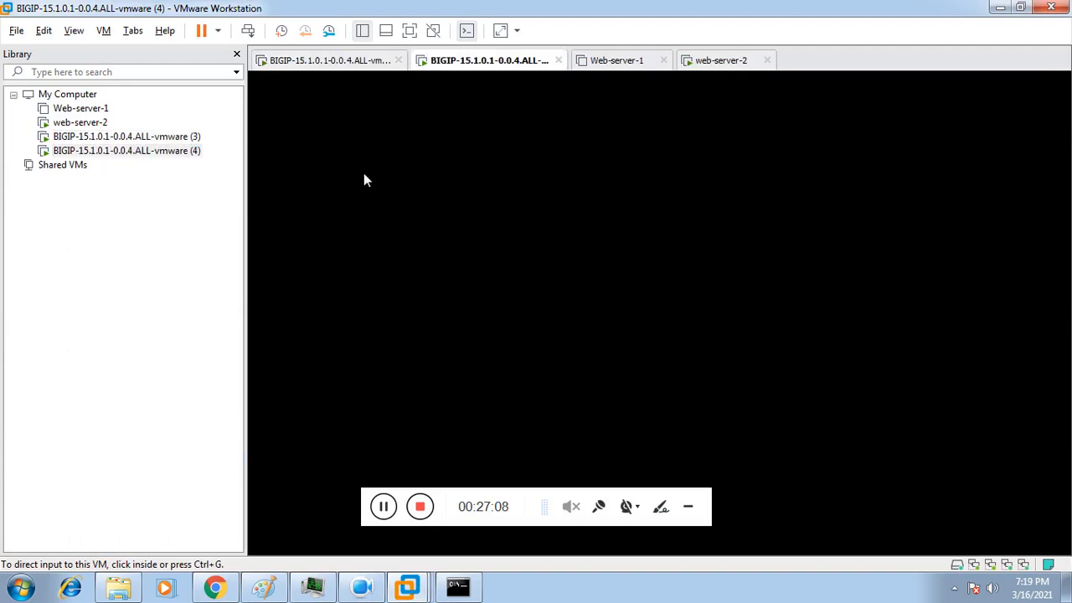
Step: Run 'shutdown' on the active unit's console, then hide VMware to return to the browser
key(Return)
key(Return)
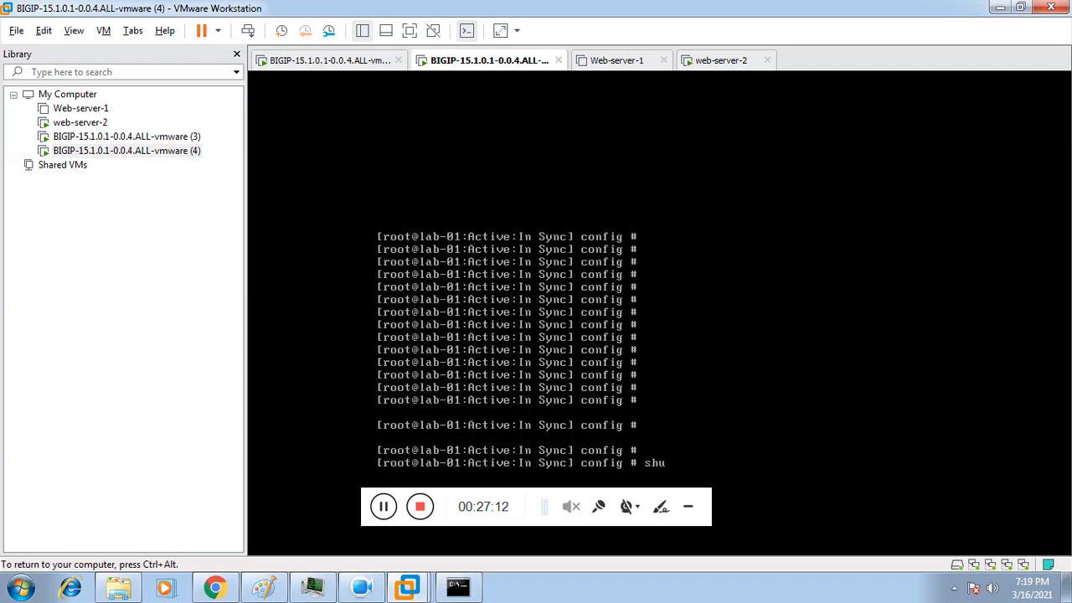
text(shutdown)
key(Return)
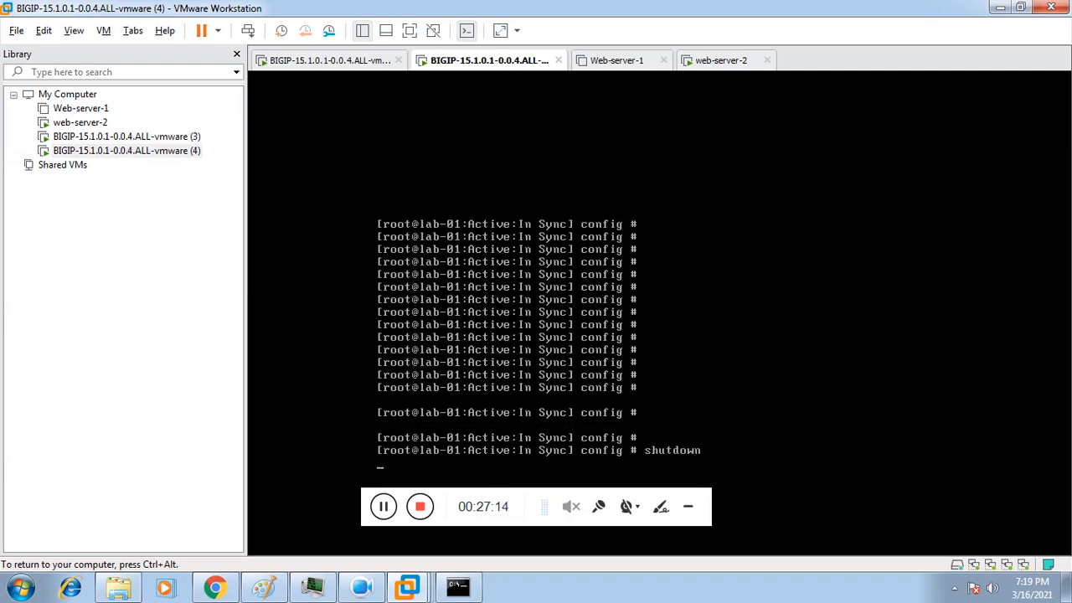
key(ctrl+alt)
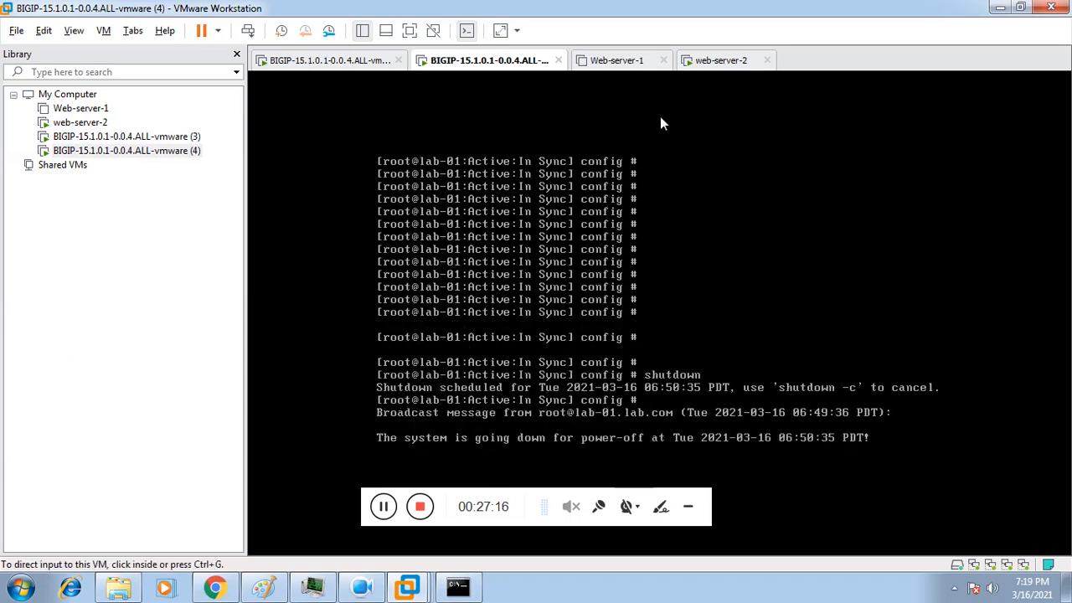
click(661, 120)
click(999, 7)
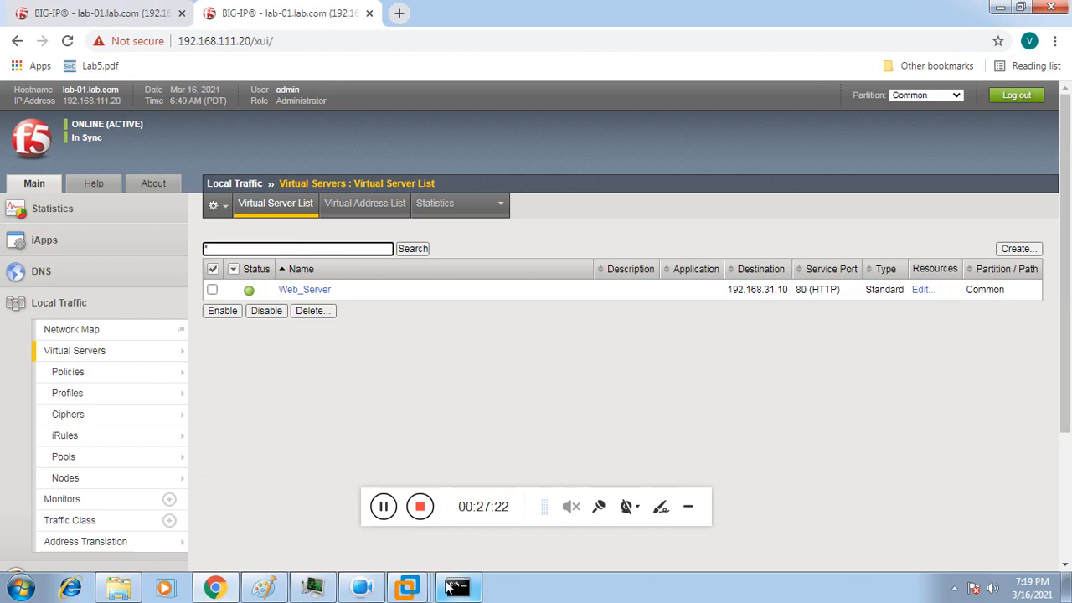
Step: Reload the BIG-IP configuration page while confirming the ping to 192.168.31.10 keeps replying
click(456, 587)
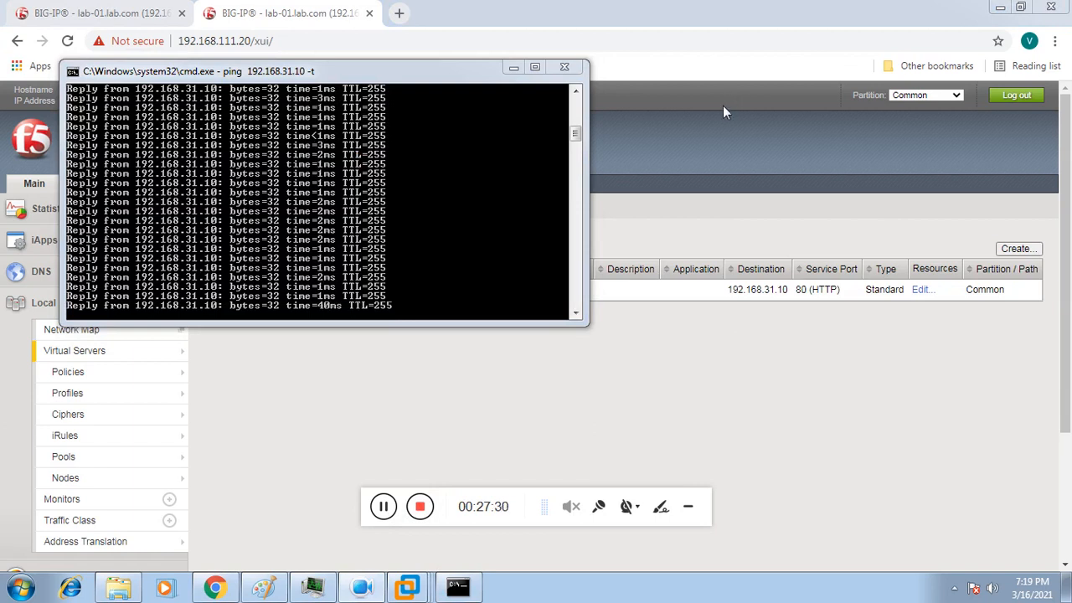
click(711, 41)
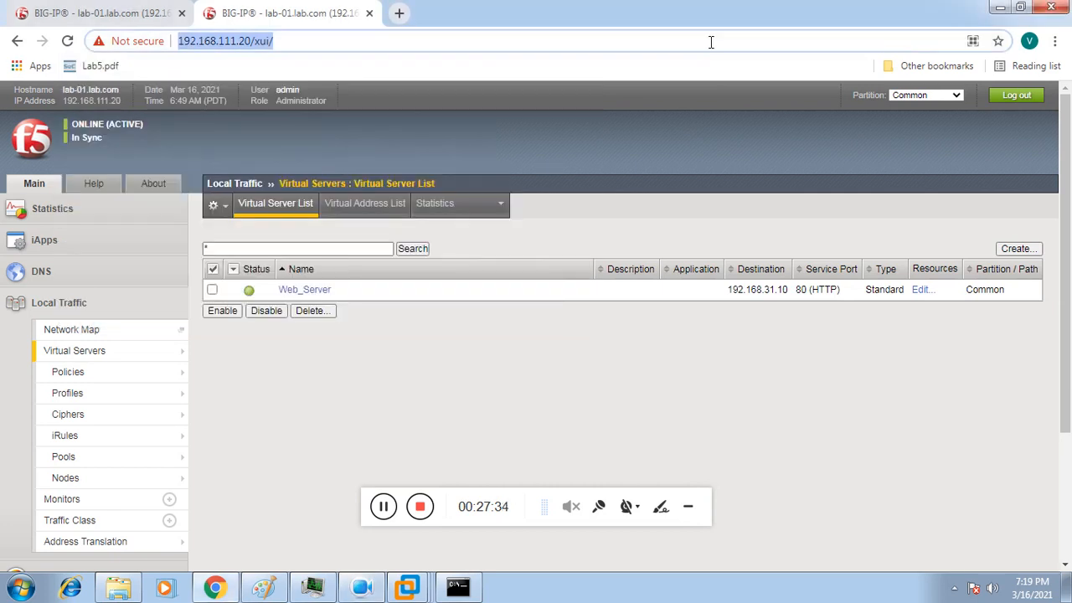
key(Return)
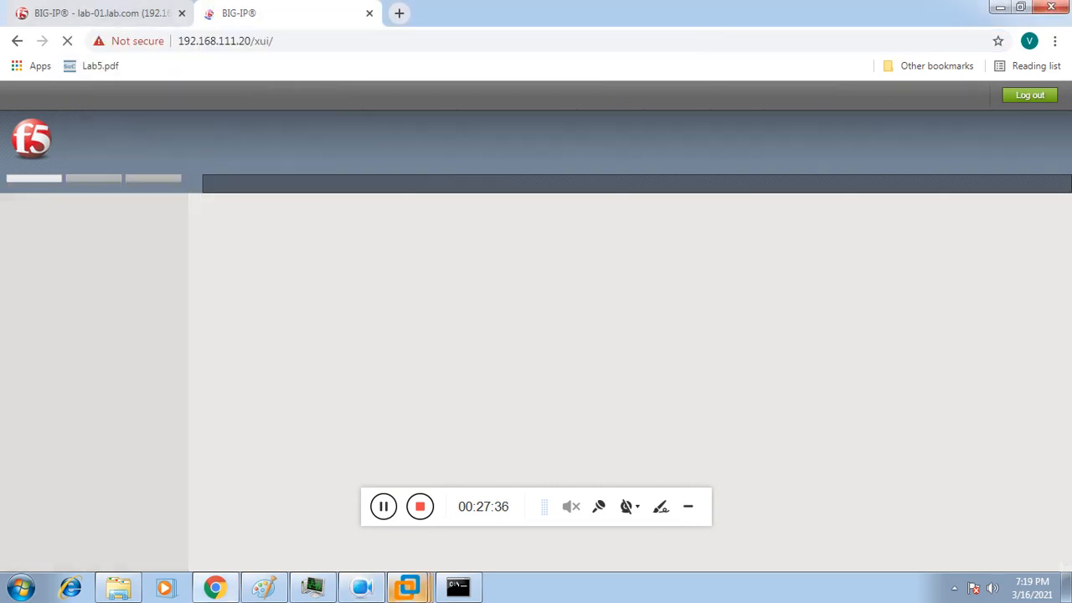
click(458, 589)
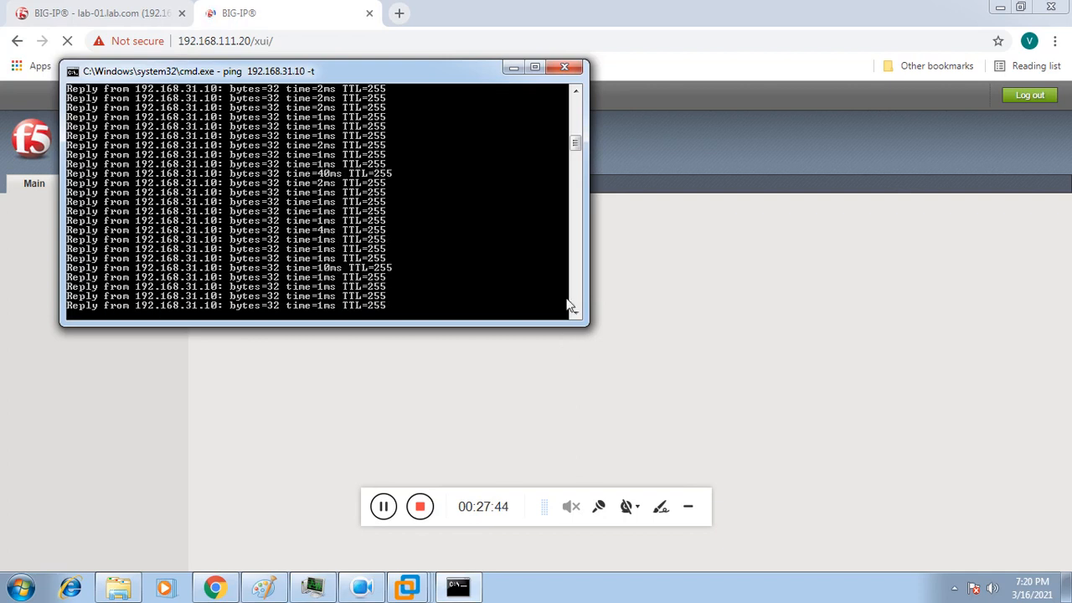
Step: Load the standby unit's Configuration Utility at 192.168.111.20 in the browser
click(130, 17)
click(249, 44)
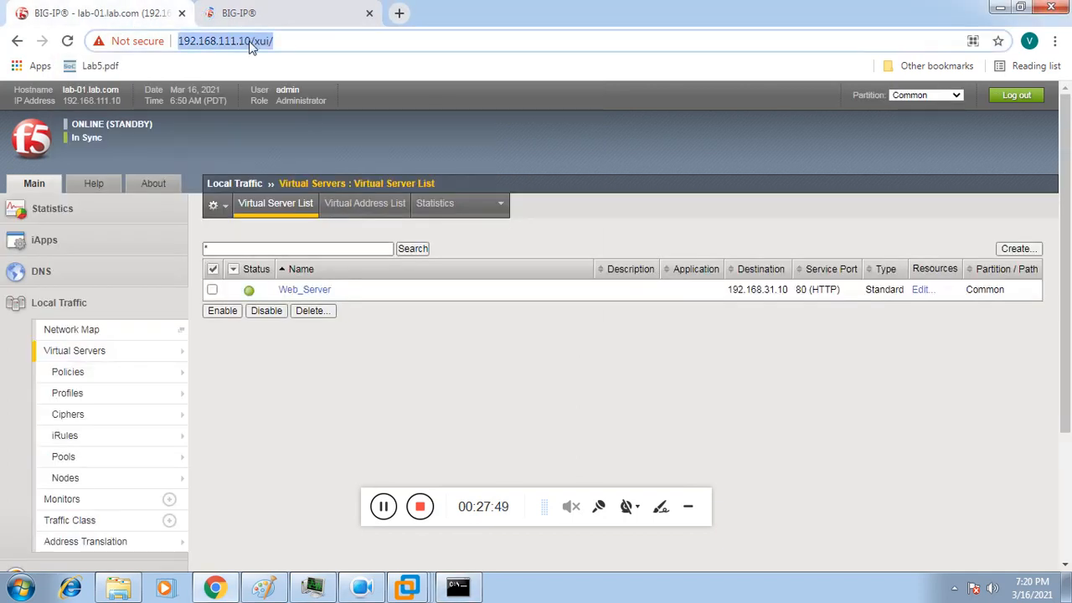
text(192.168.111.20/xui/)
key(Return)
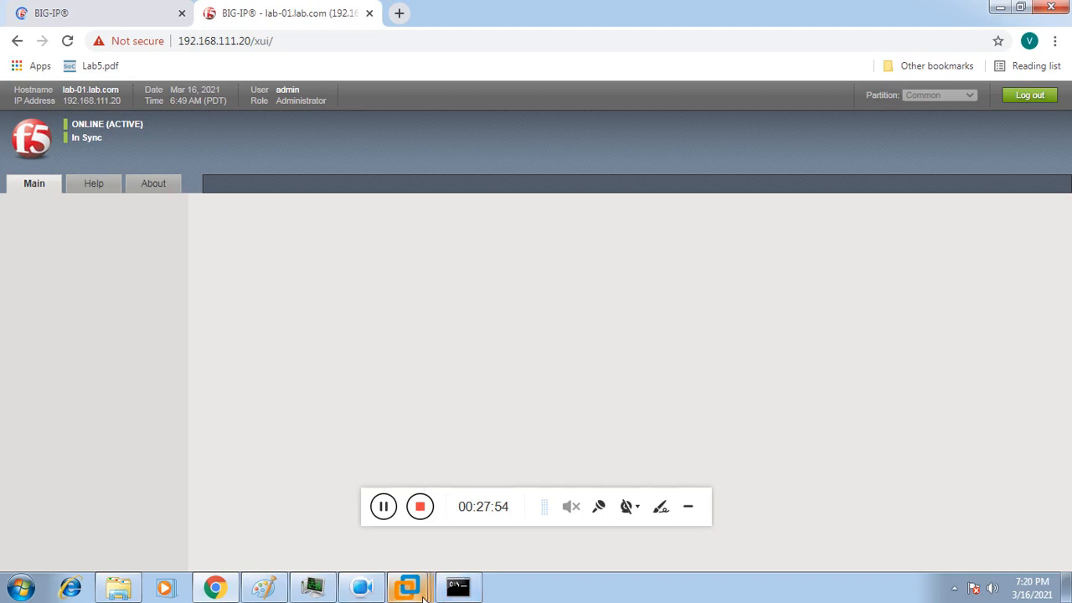
Step: Check the shutting-down BIG-IP console, then return to the ping window to watch replies
mouse_move(407, 587)
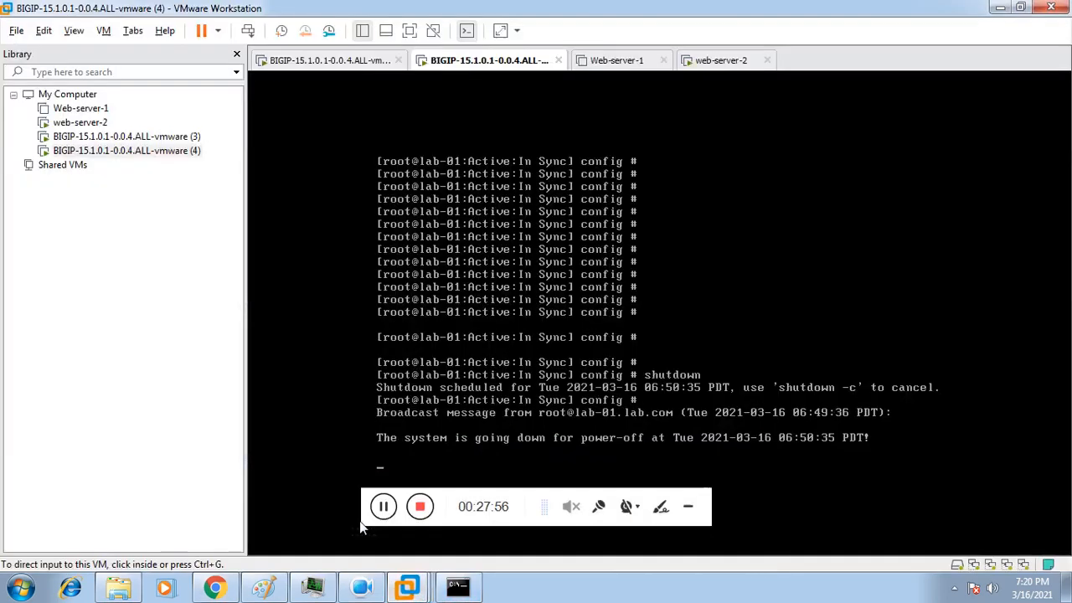
click(359, 527)
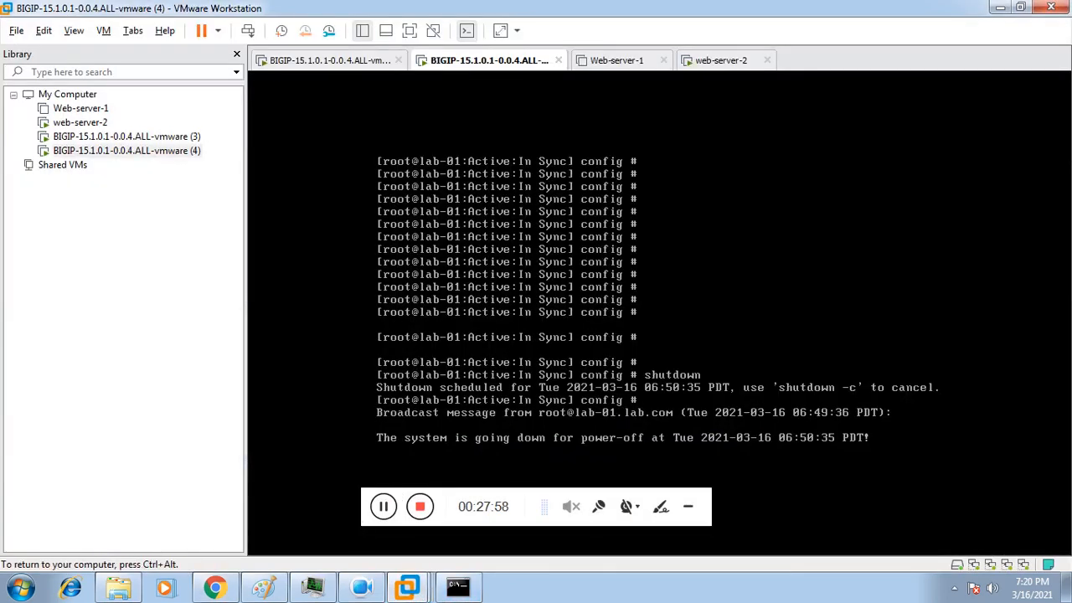
key(ctrl+alt)
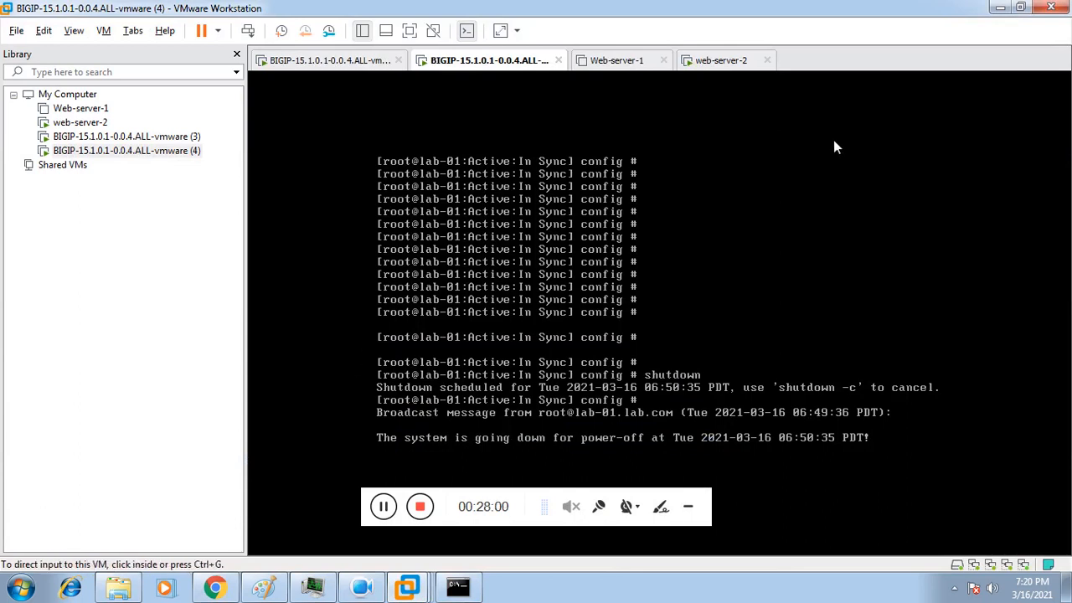
click(999, 8)
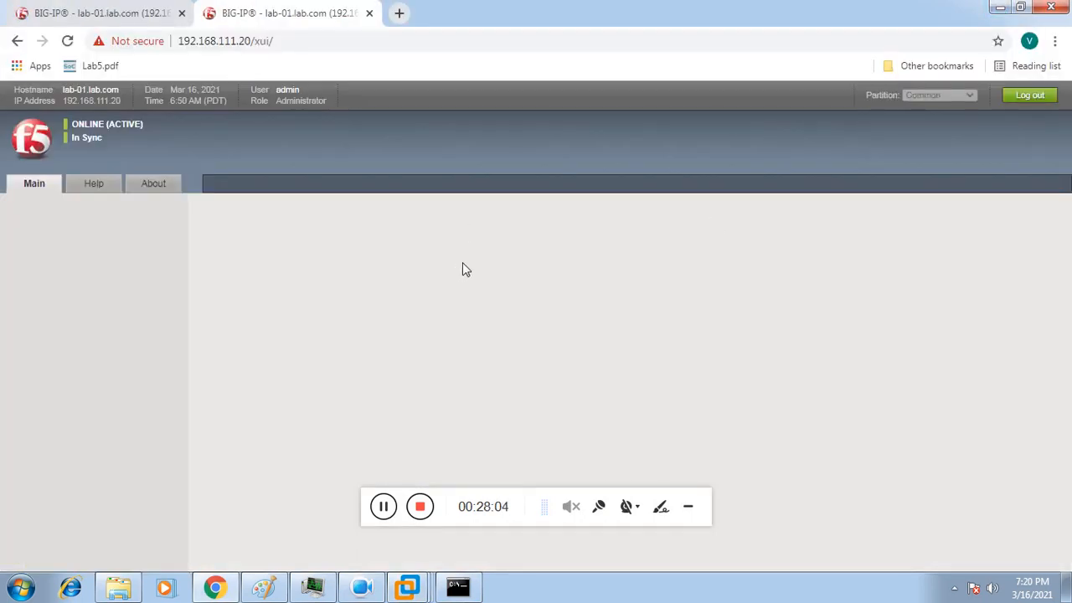
click(457, 588)
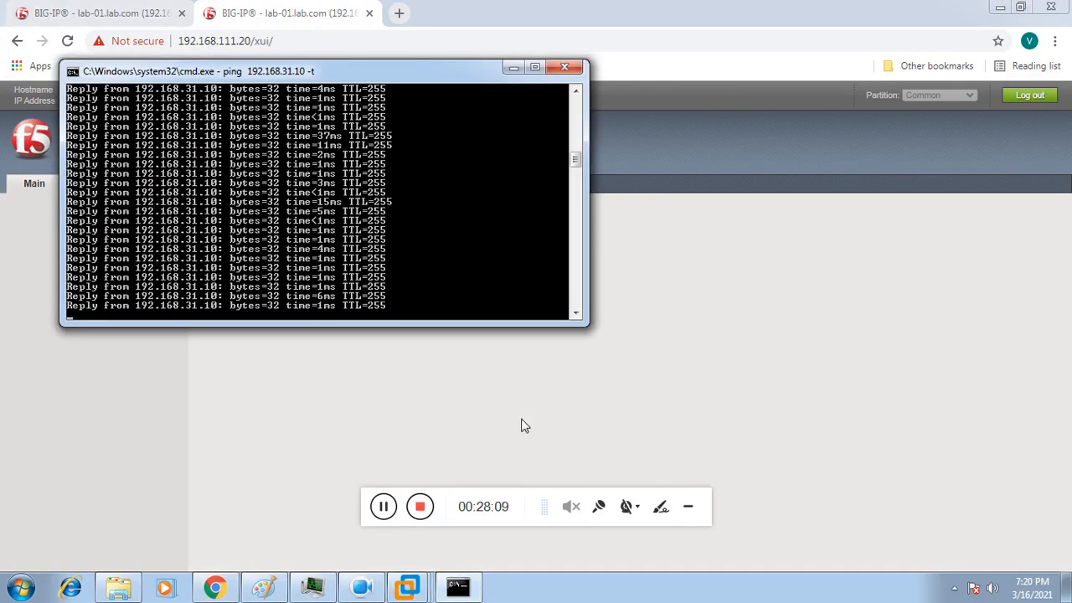
click(384, 509)
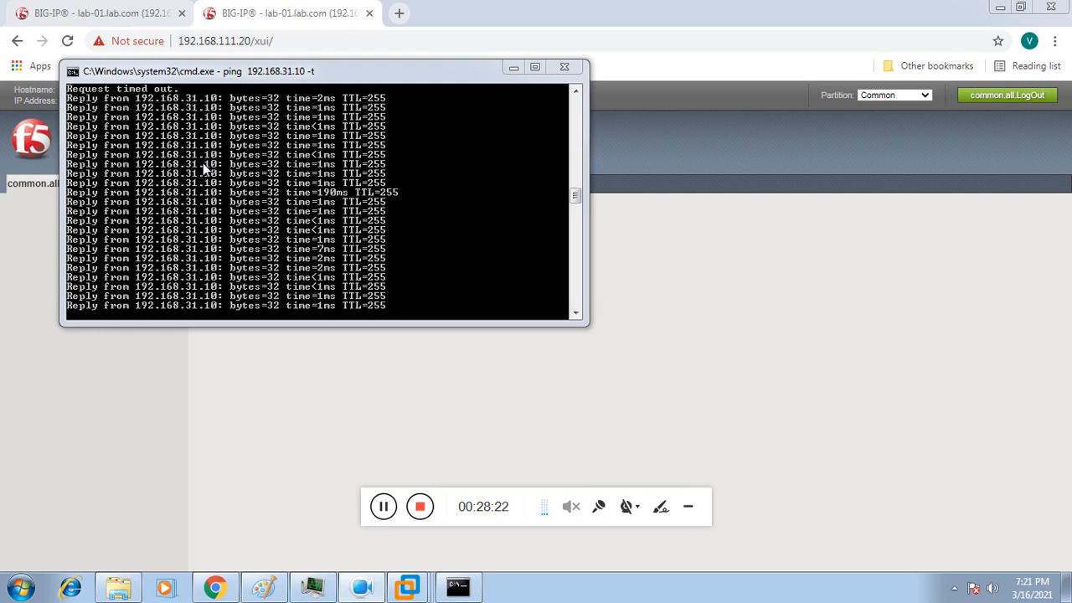
Step: Reload the 192.168.111.10 page to show it ONLINE (ACTIVE) and Disconnected
click(102, 12)
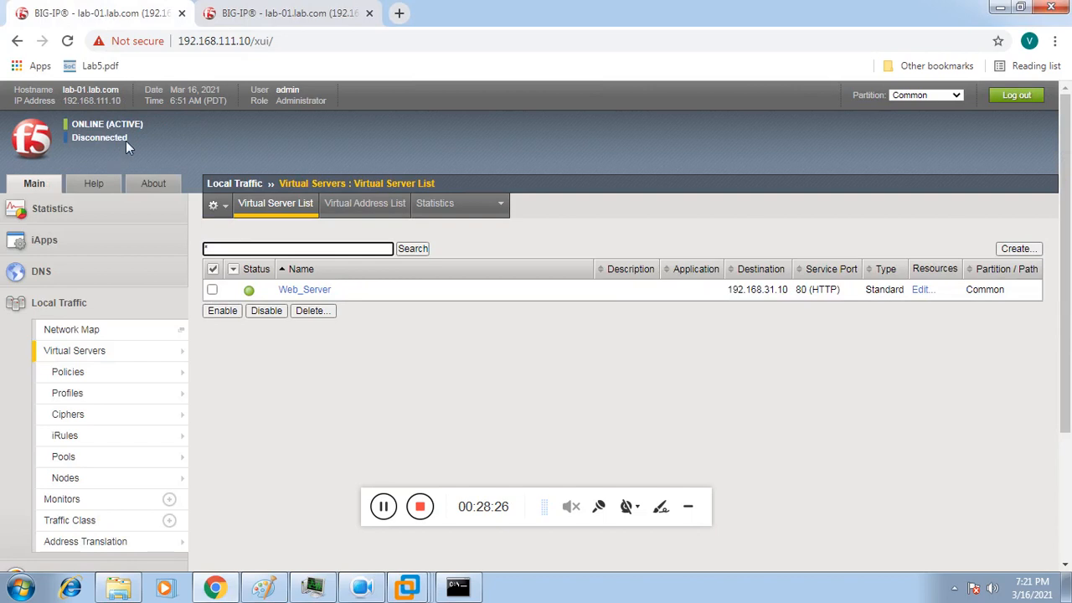
click(301, 34)
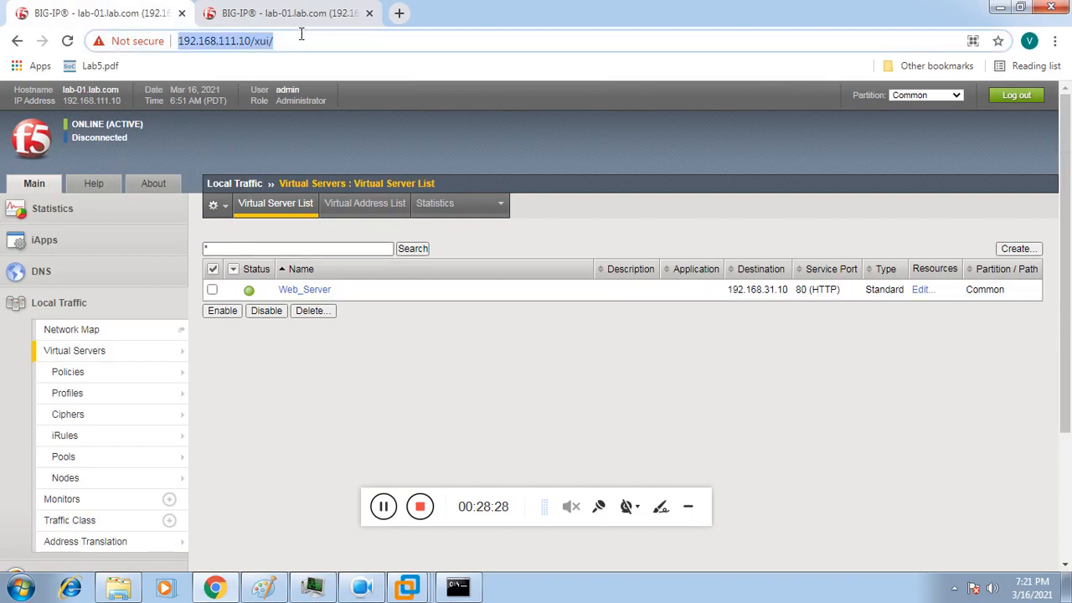
key(Return)
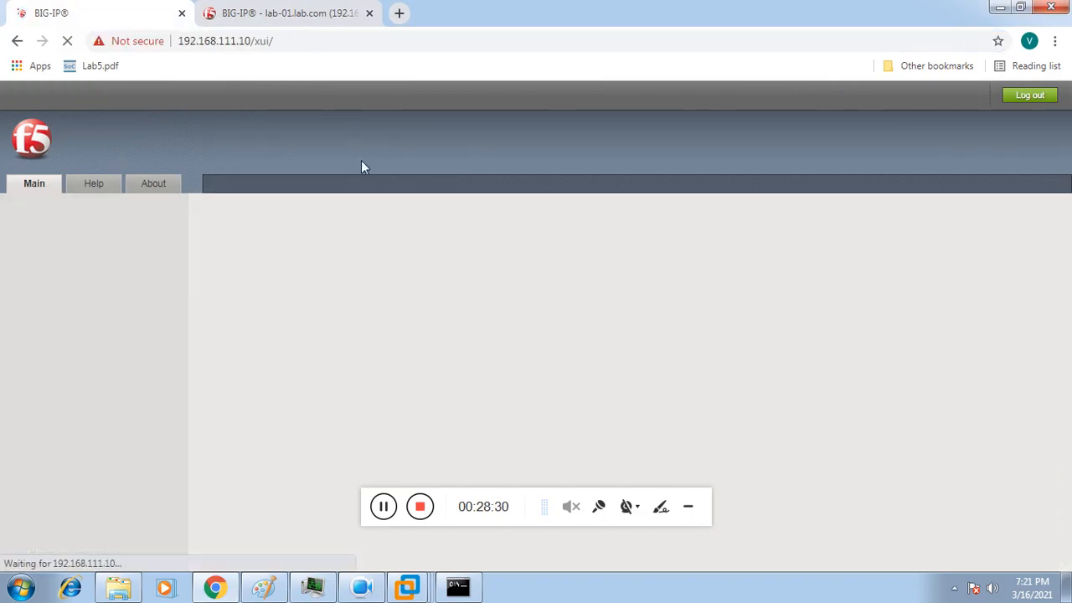
click(301, 25)
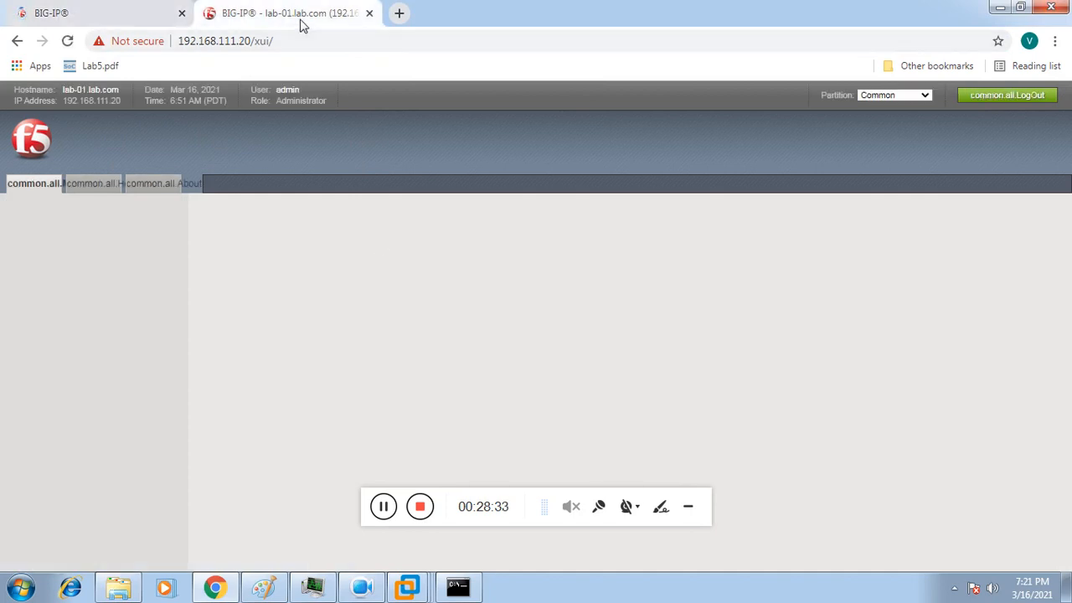
click(138, 19)
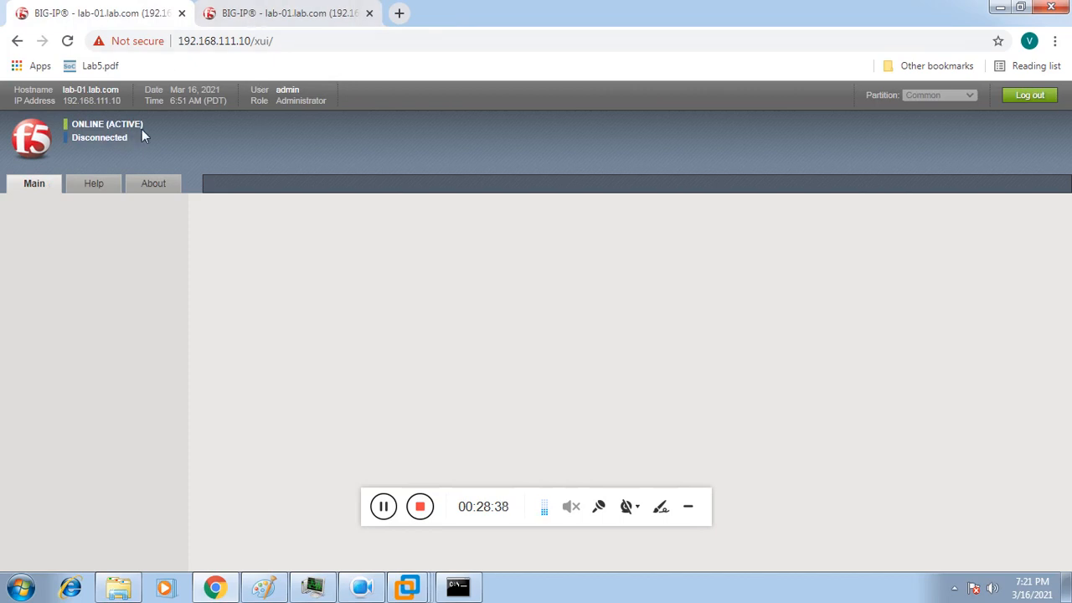
Step: Reload 192.168.111.20, check ping replies, and return to 192.168.111.10's Virtual Server List
click(308, 10)
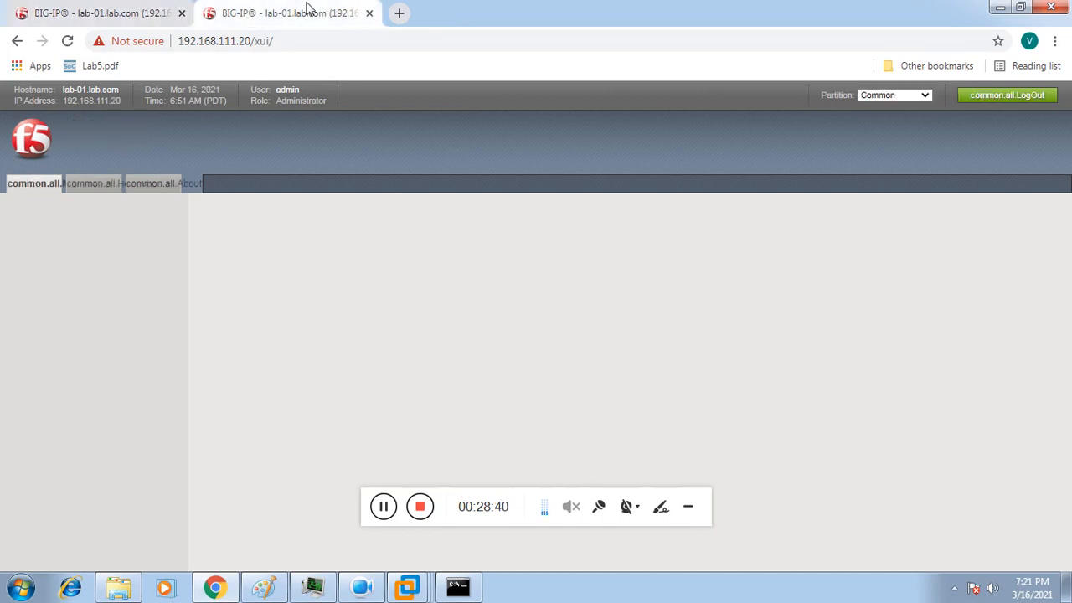
click(289, 40)
key(Return)
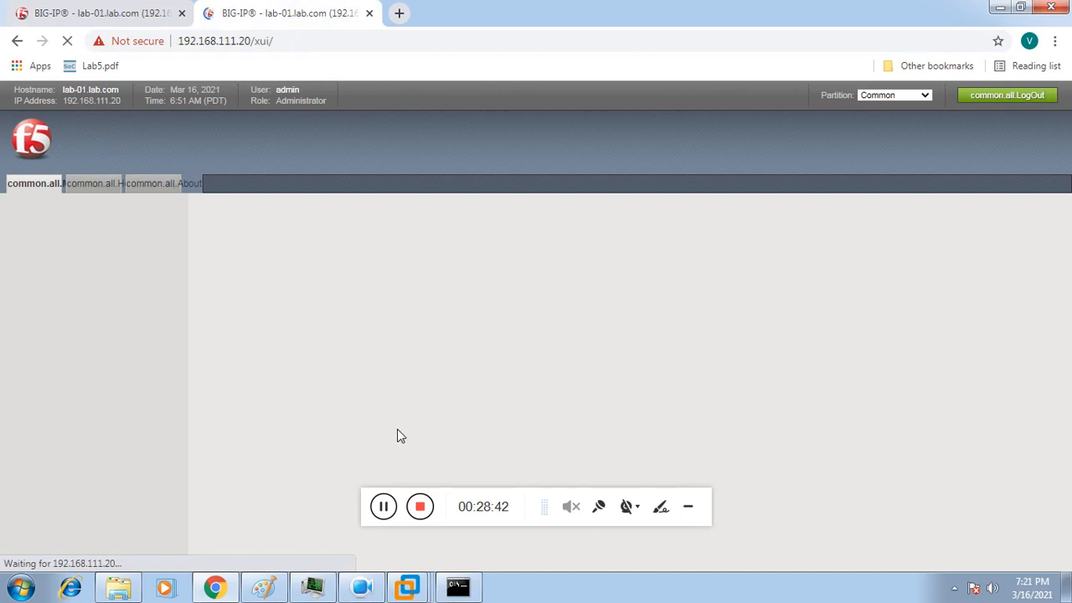
click(457, 586)
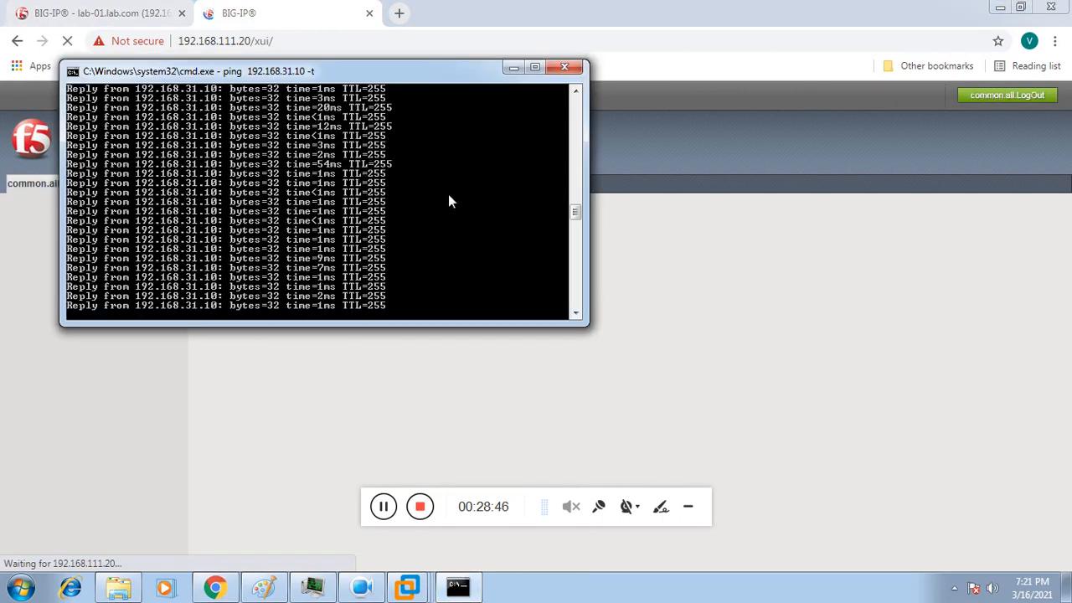
click(121, 18)
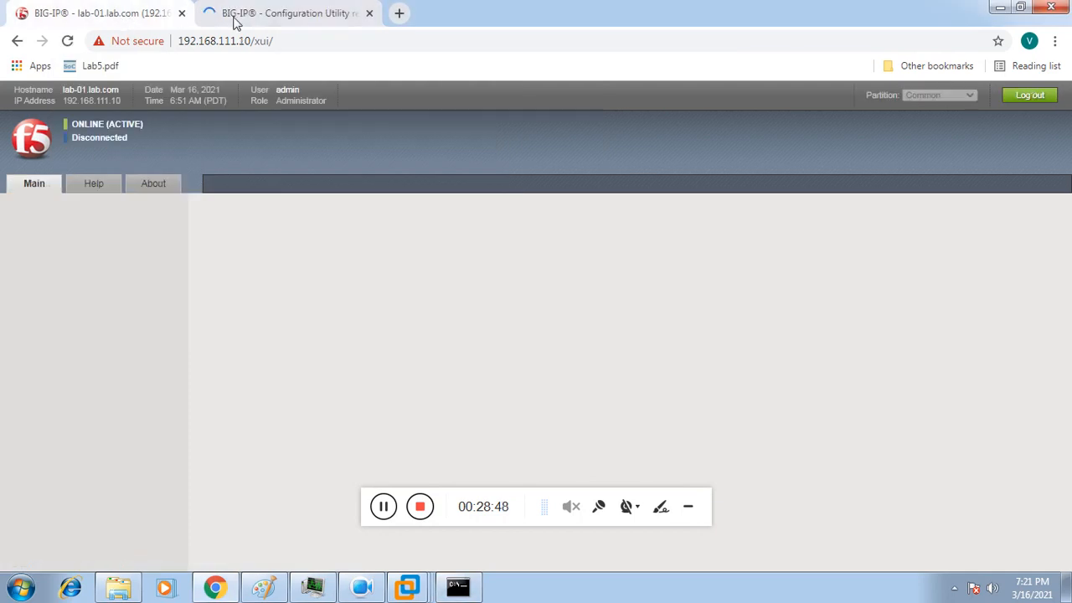
click(279, 17)
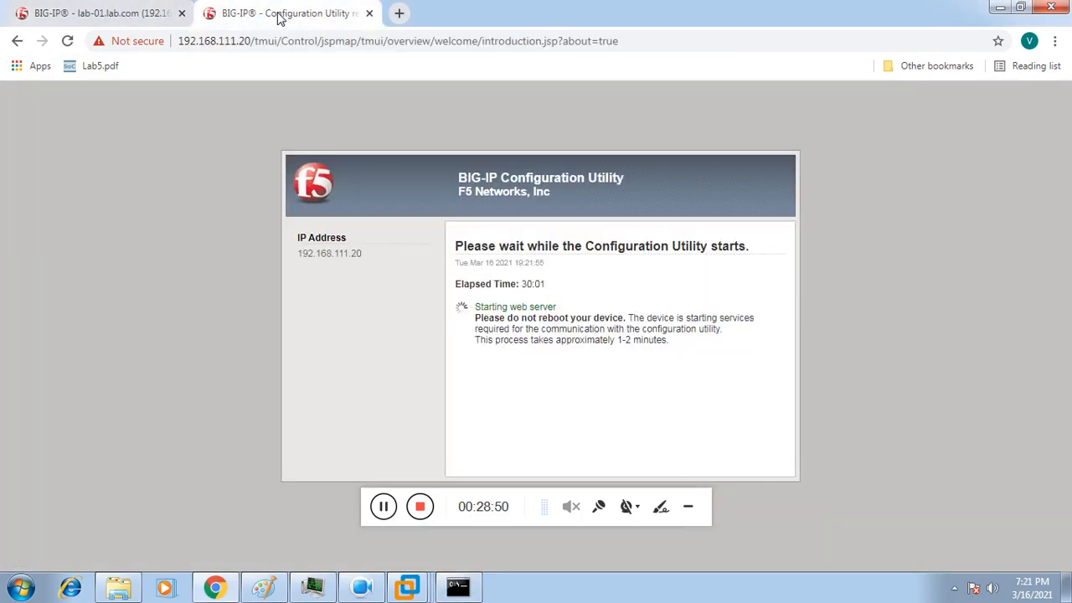
click(44, 20)
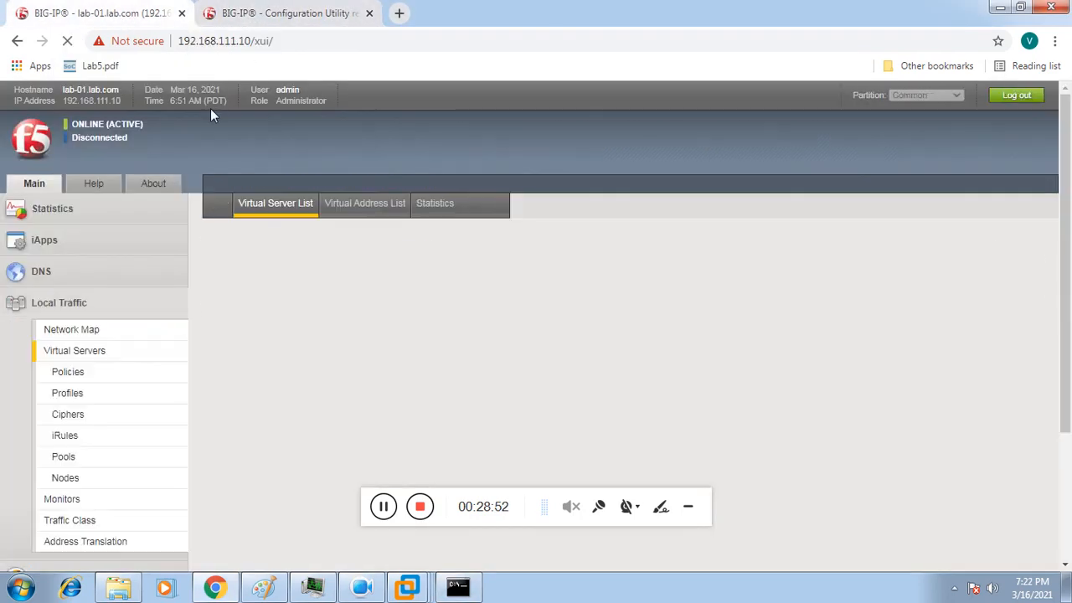